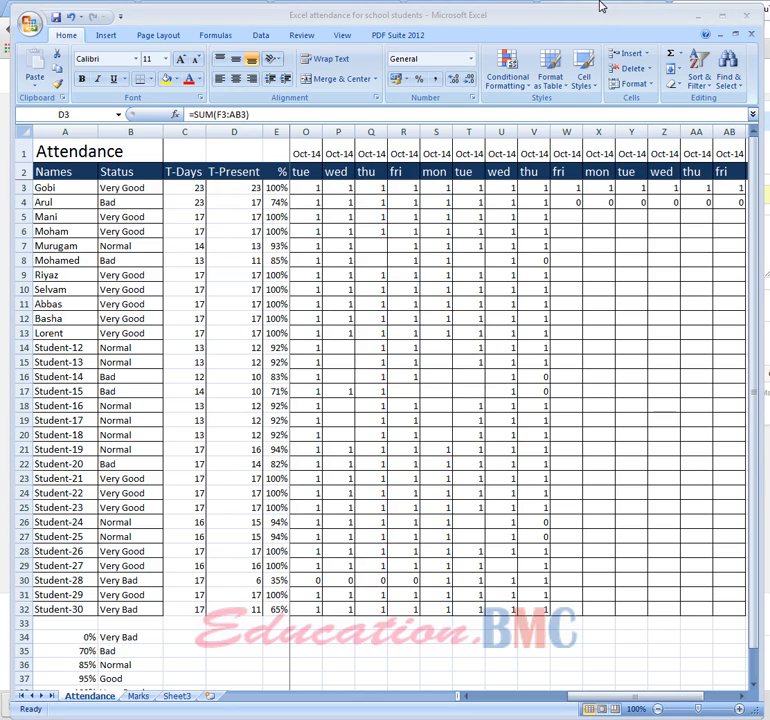
Examine the attendance sheet's title and its Names, Status, T-Days, T-Present and % column headers
{"action": "left_click_drag", "start_coordinate": [597, 14], "coordinate": [588, 14]}
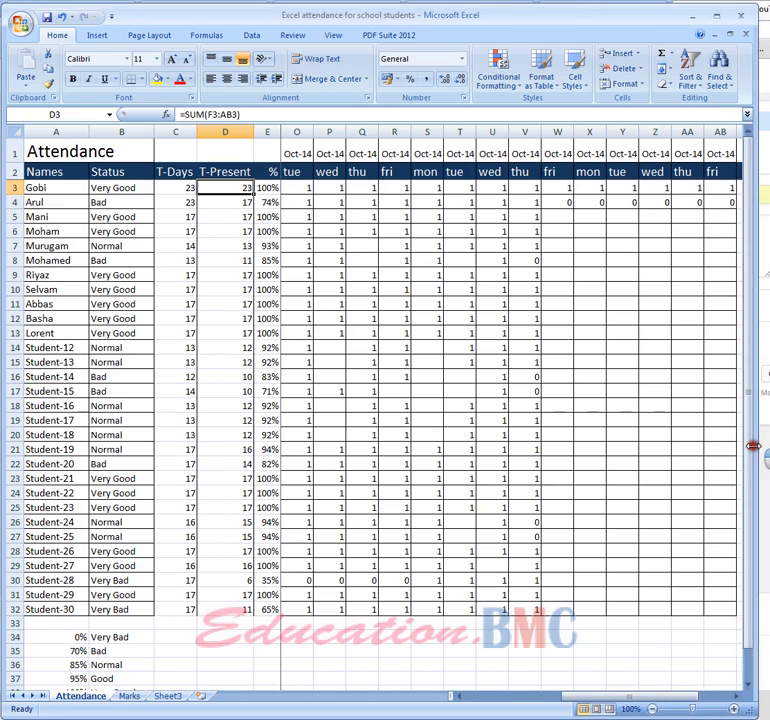
{"action": "left_click_drag", "start_coordinate": [752, 446], "coordinate": [757, 445]}
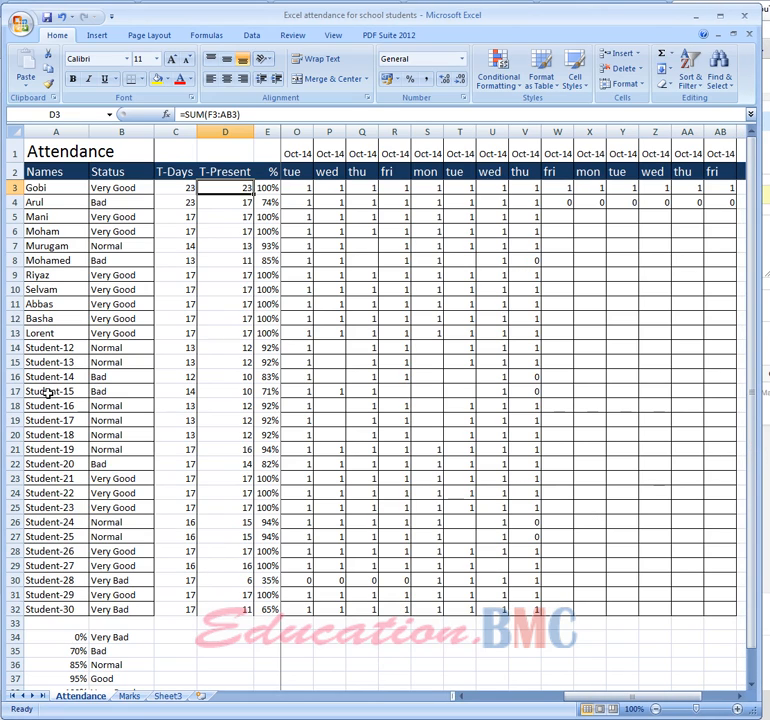
{"action": "left_click", "coordinate": [64, 157]}
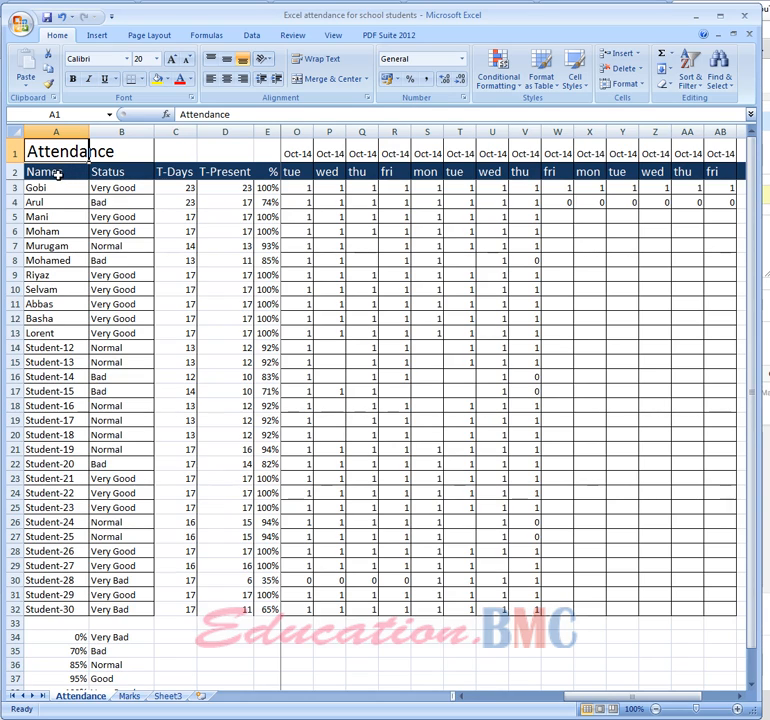
{"action": "left_click", "coordinate": [57, 174]}
{"action": "left_click", "coordinate": [124, 178]}
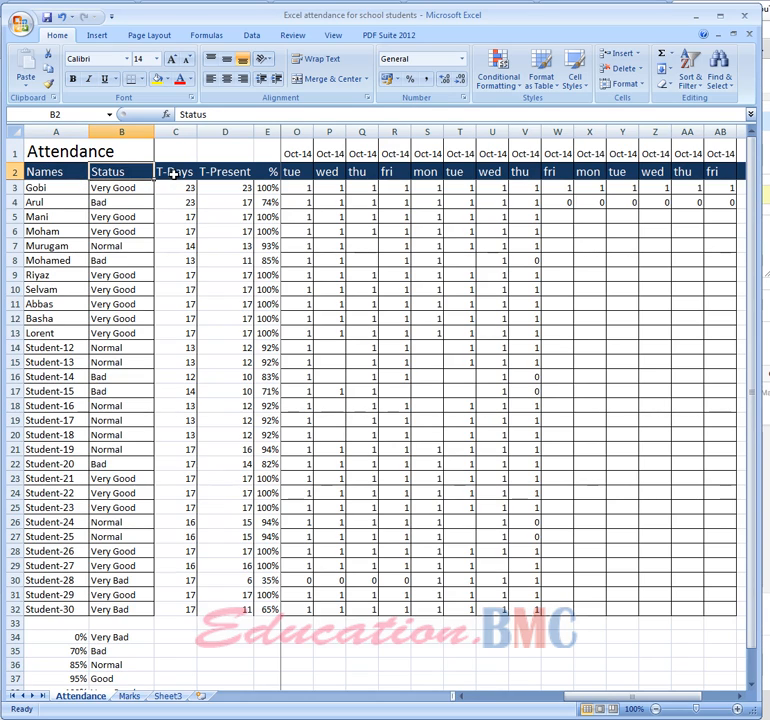
{"action": "left_click", "coordinate": [178, 177]}
{"action": "left_click", "coordinate": [218, 172]}
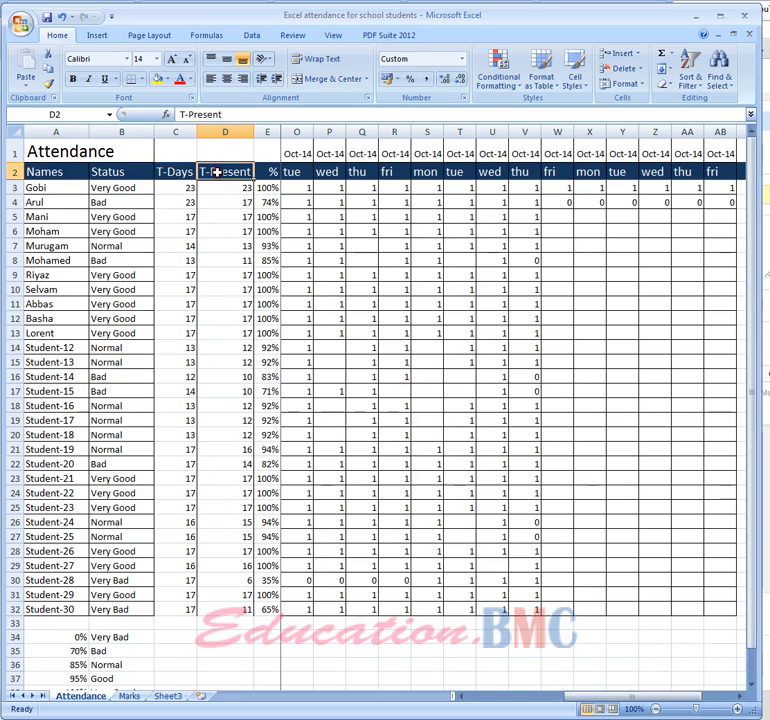
{"action": "left_click", "coordinate": [273, 173]}
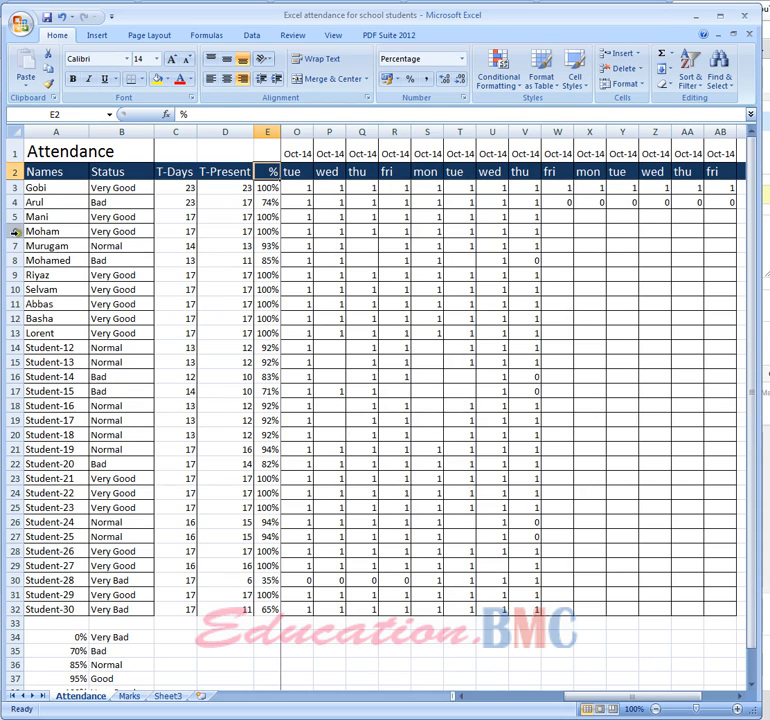
Review the student names and statuses in A3:B32, and inspect the status, total-days and days-present formulas in rows 3, 4, 20 and 30
{"action": "left_click_drag", "start_coordinate": [34, 189], "coordinate": [50, 607]}
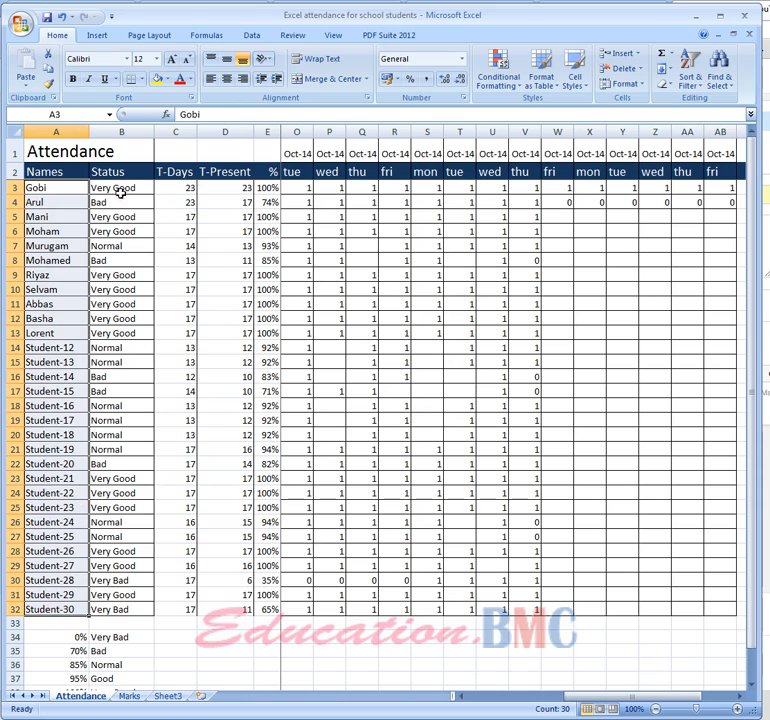
{"action": "left_click_drag", "start_coordinate": [120, 189], "coordinate": [140, 607]}
{"action": "left_click", "coordinate": [177, 427]}
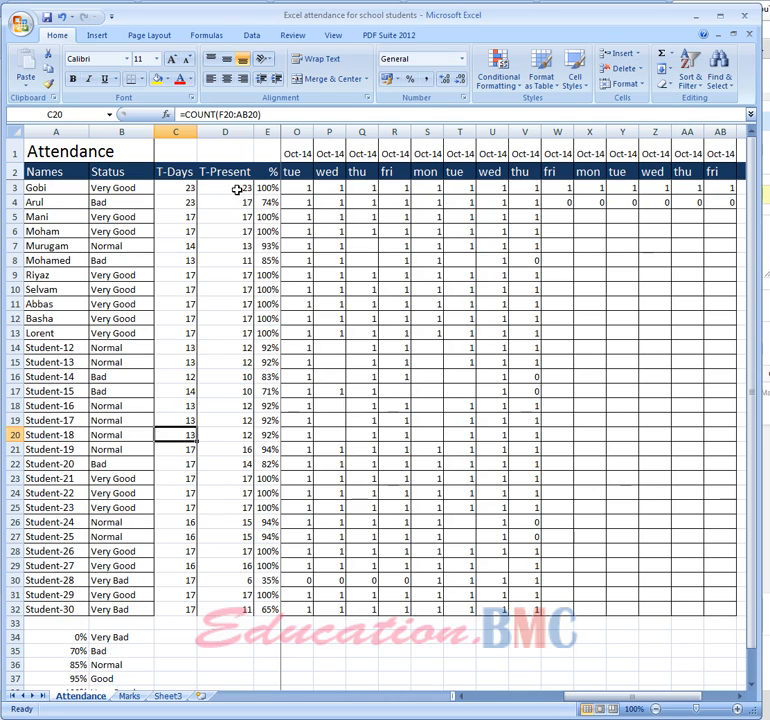
{"action": "left_click", "coordinate": [180, 190]}
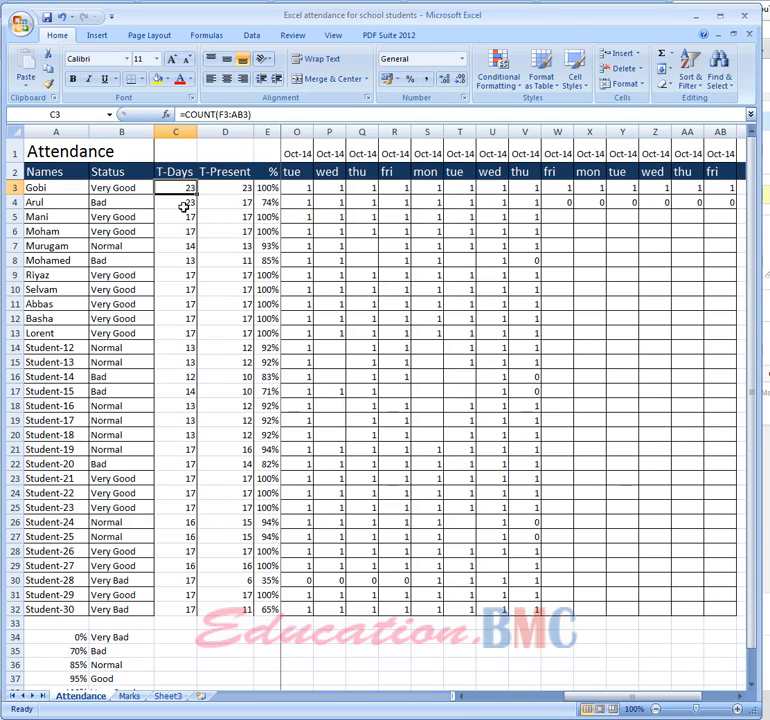
{"action": "left_click", "coordinate": [183, 204]}
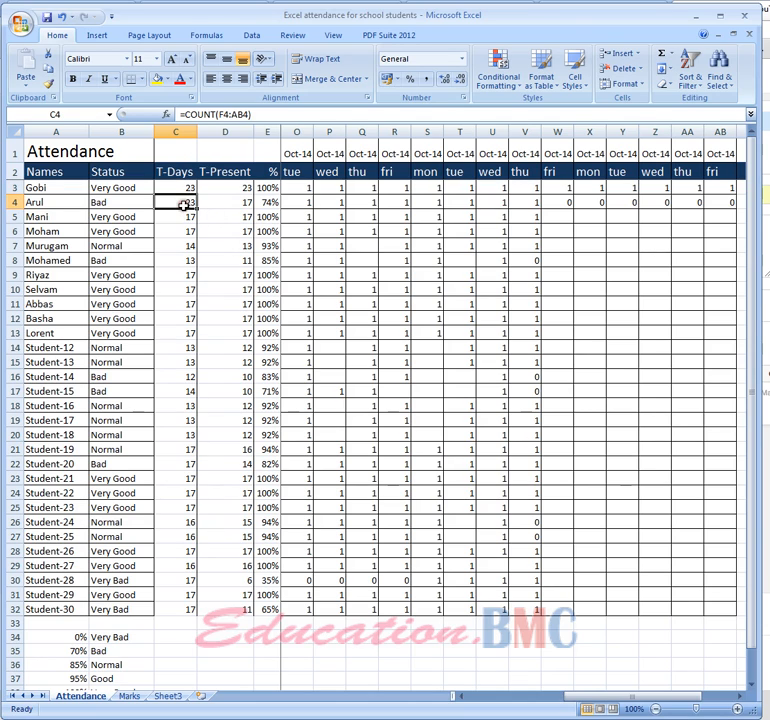
{"action": "left_click", "coordinate": [240, 204]}
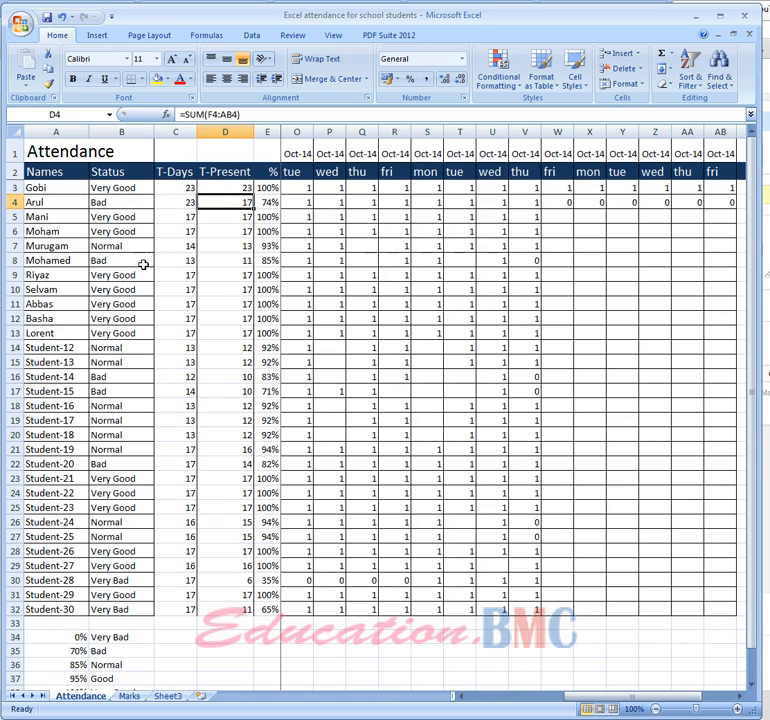
{"action": "left_click", "coordinate": [117, 582]}
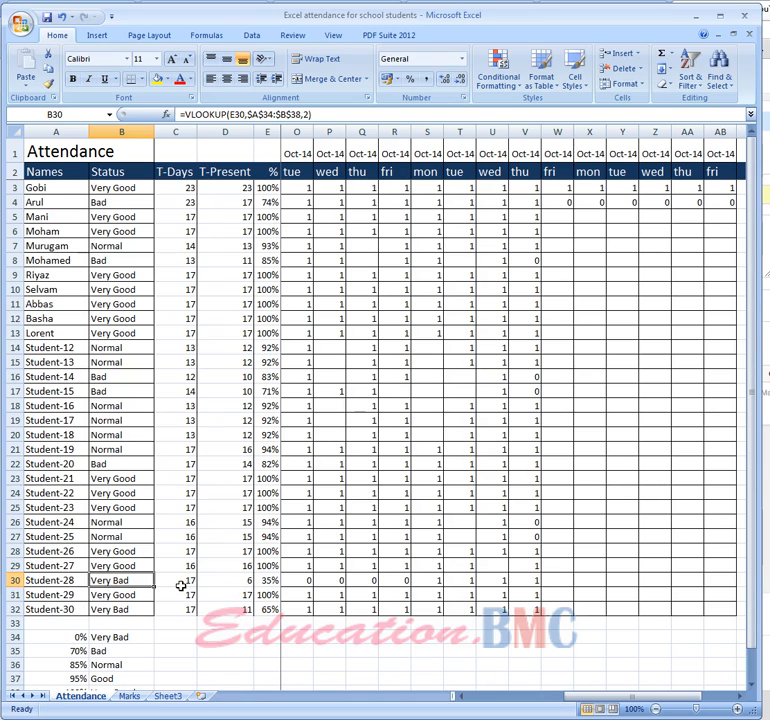
{"action": "left_click", "coordinate": [180, 586]}
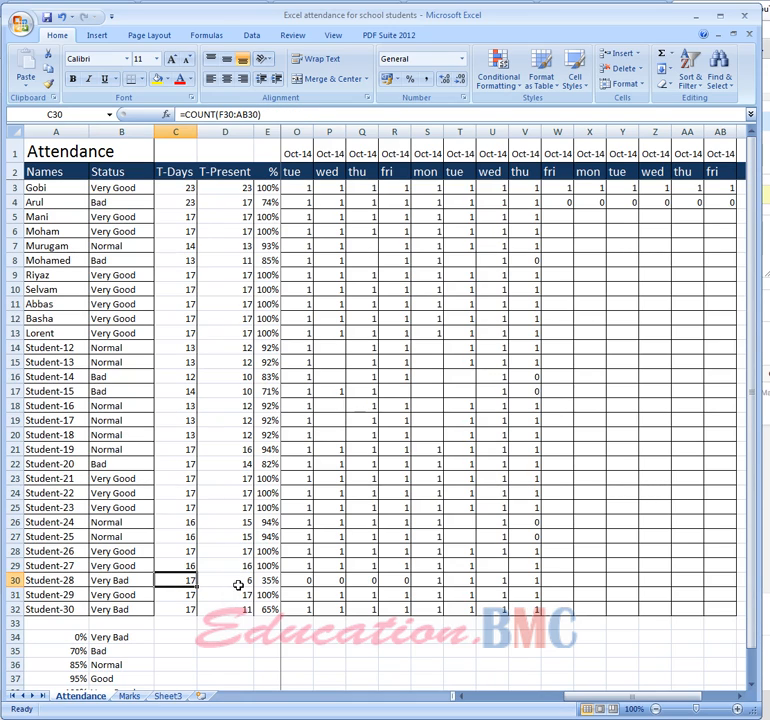
{"action": "left_click", "coordinate": [238, 586]}
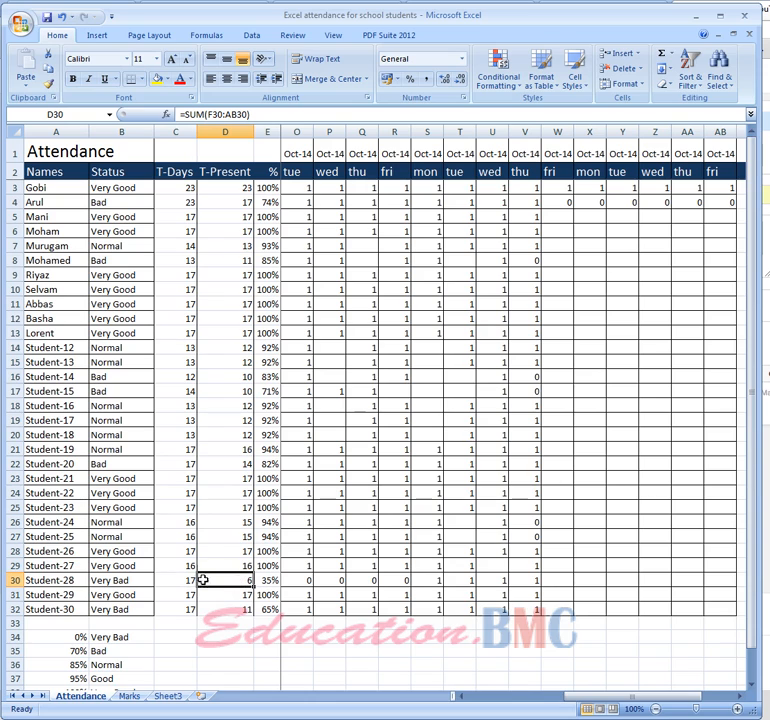
Set the percentage threshold for the Bad status in cell A35 to 60%
{"action": "scroll", "coordinate": [160, 584], "scroll_direction": "down", "scroll_amount": 1}
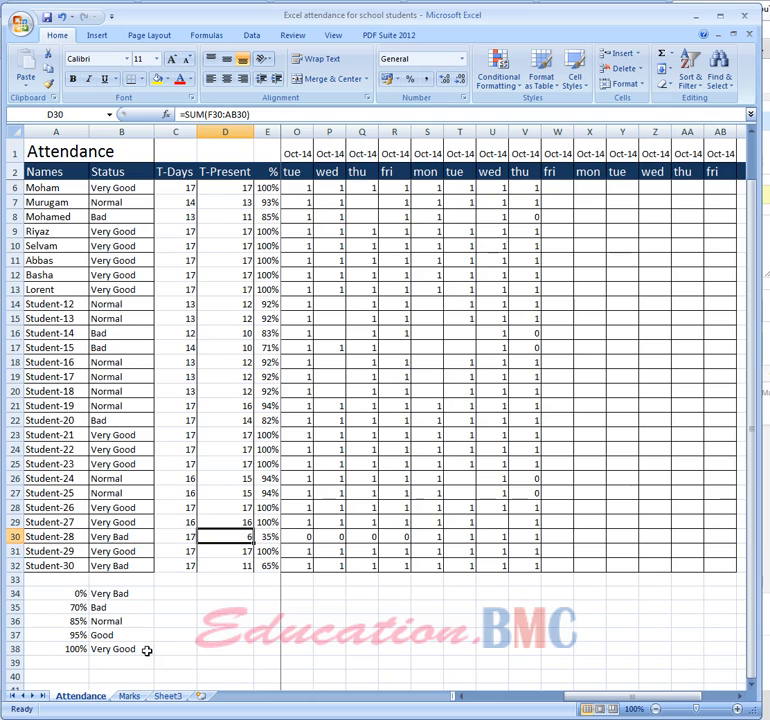
{"action": "left_click", "coordinate": [71, 611]}
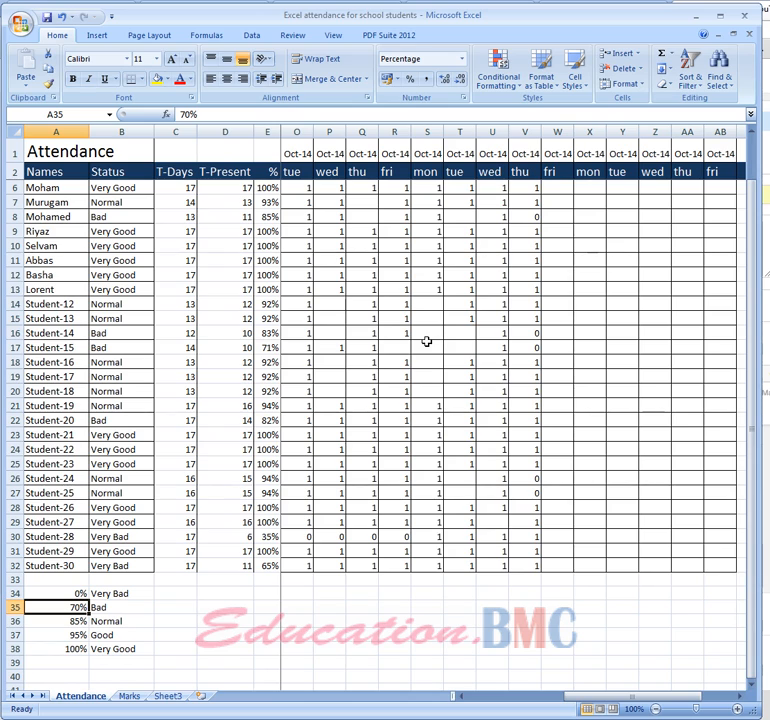
{"action": "type", "text": "60"}
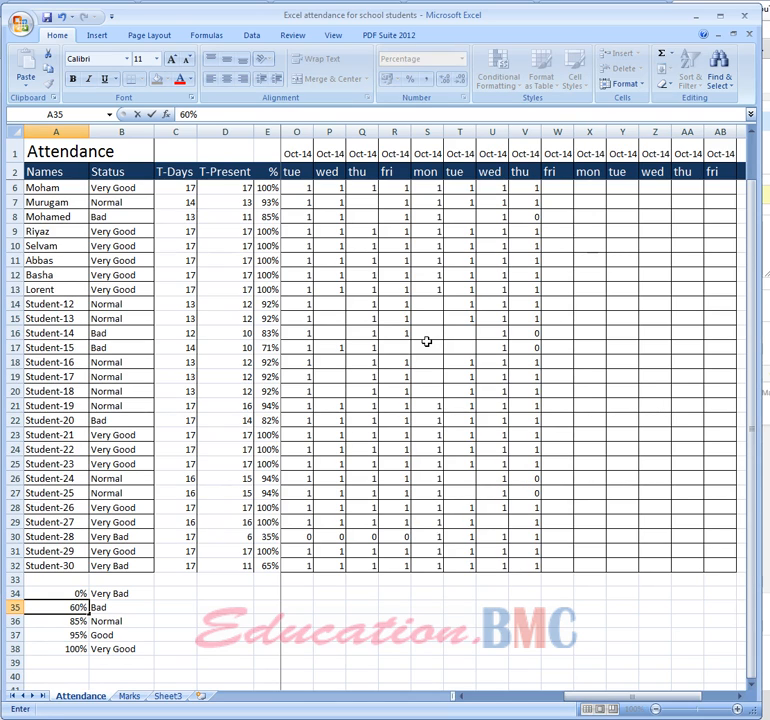
{"action": "key", "text": "Return"}
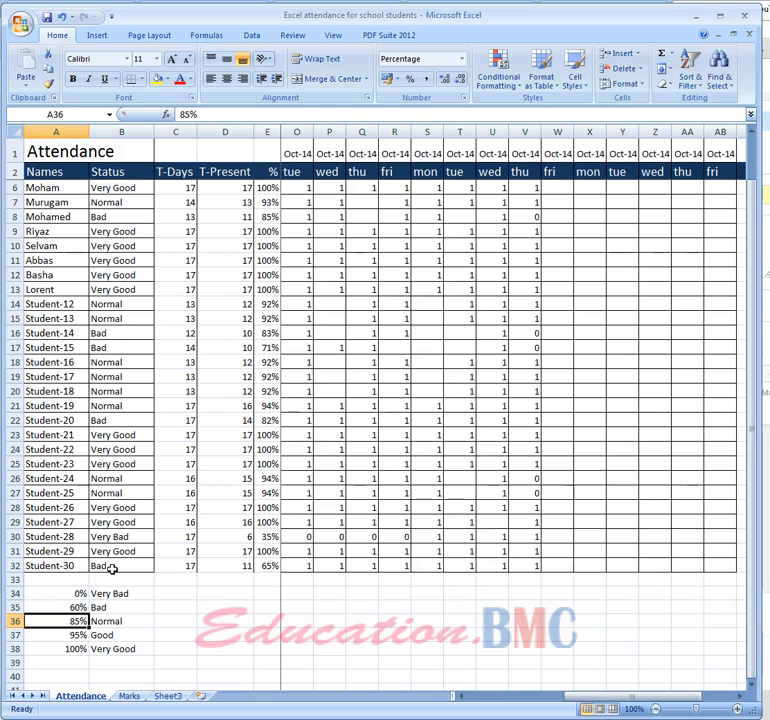
Check Student-30's total days, days present and percentage with the Bad threshold change undone, and redo that change
{"action": "left_click", "coordinate": [63, 18]}
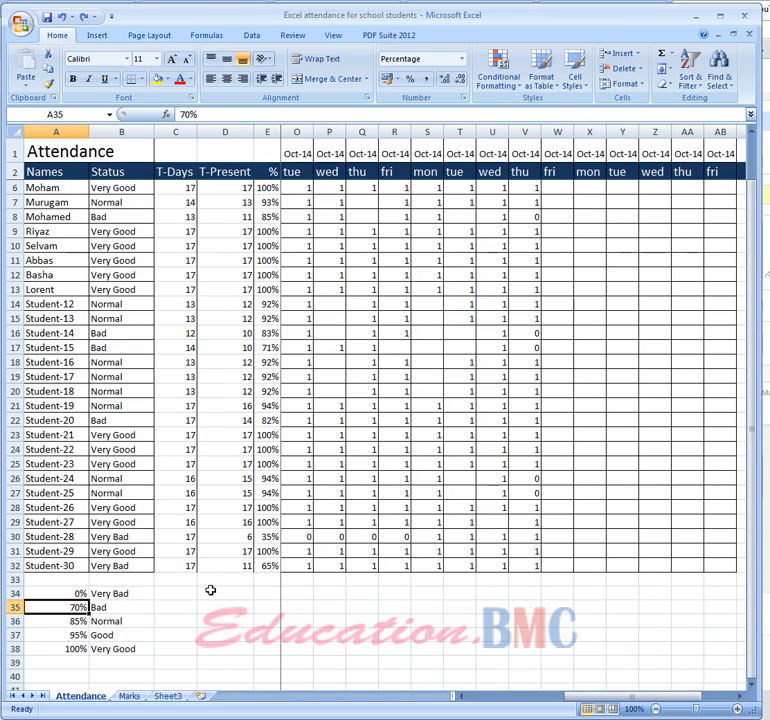
{"action": "left_click", "coordinate": [175, 567]}
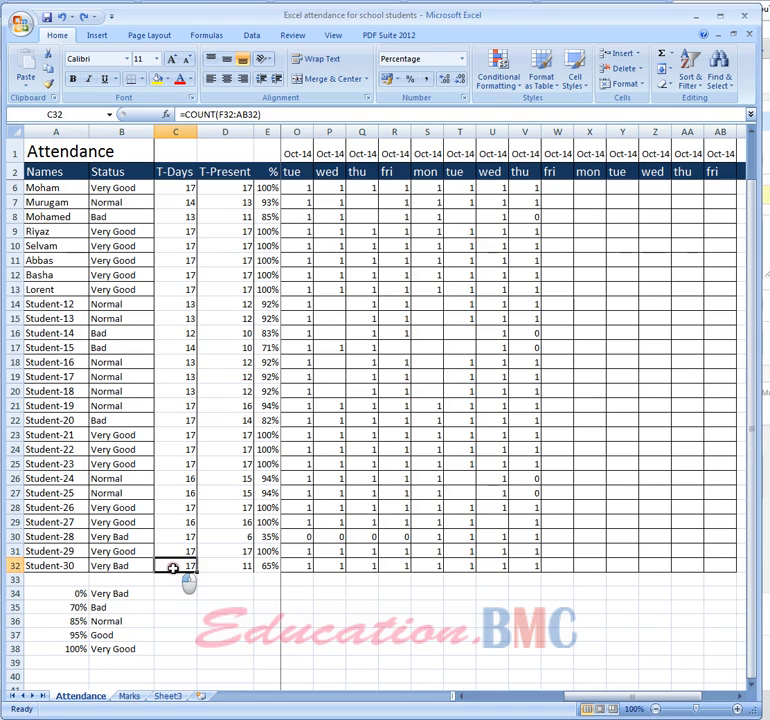
{"action": "left_click", "coordinate": [236, 568]}
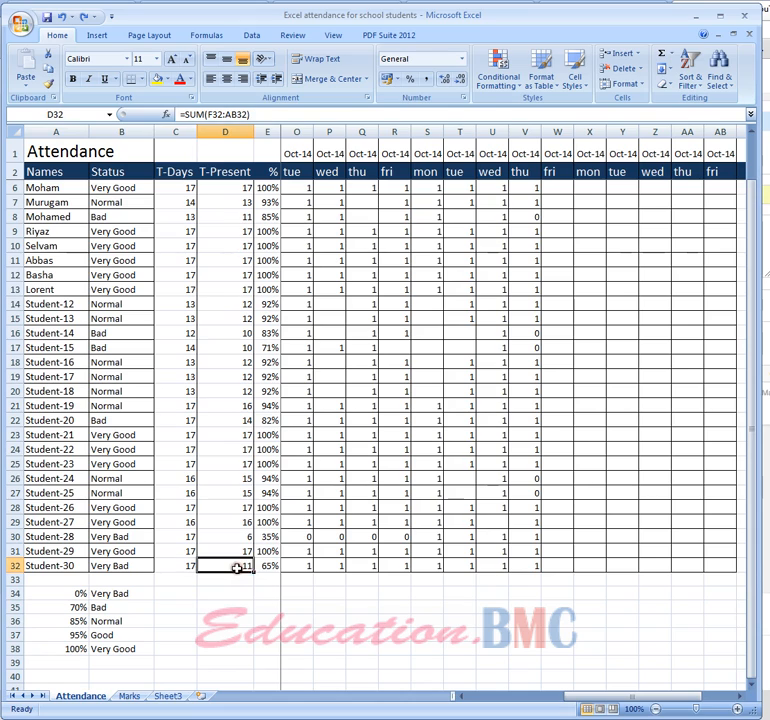
{"action": "left_click", "coordinate": [268, 567]}
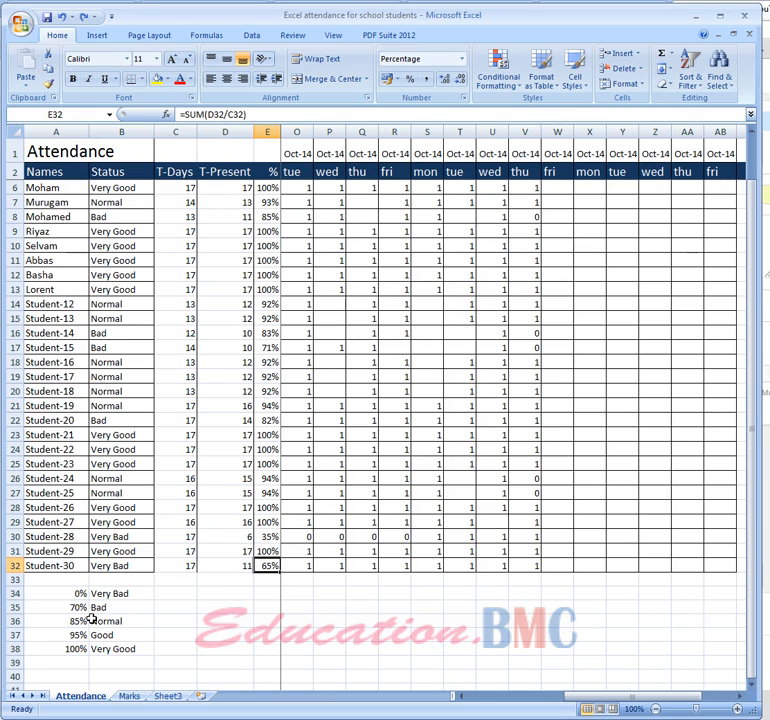
{"action": "left_click", "coordinate": [83, 17]}
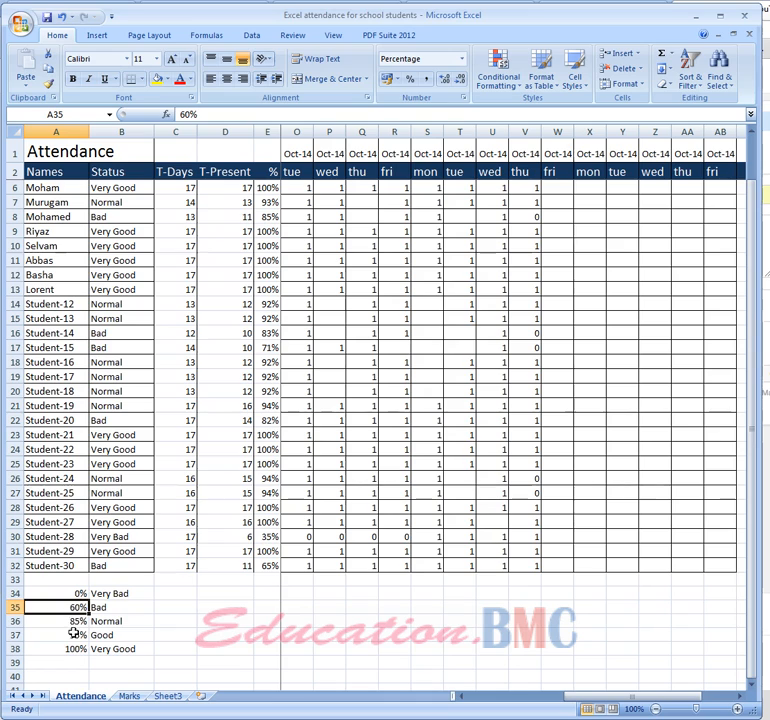
Review the status threshold table in A34:B38 and the Wednesday attendance mark in cell K3
{"action": "left_click_drag", "start_coordinate": [72, 593], "coordinate": [124, 650]}
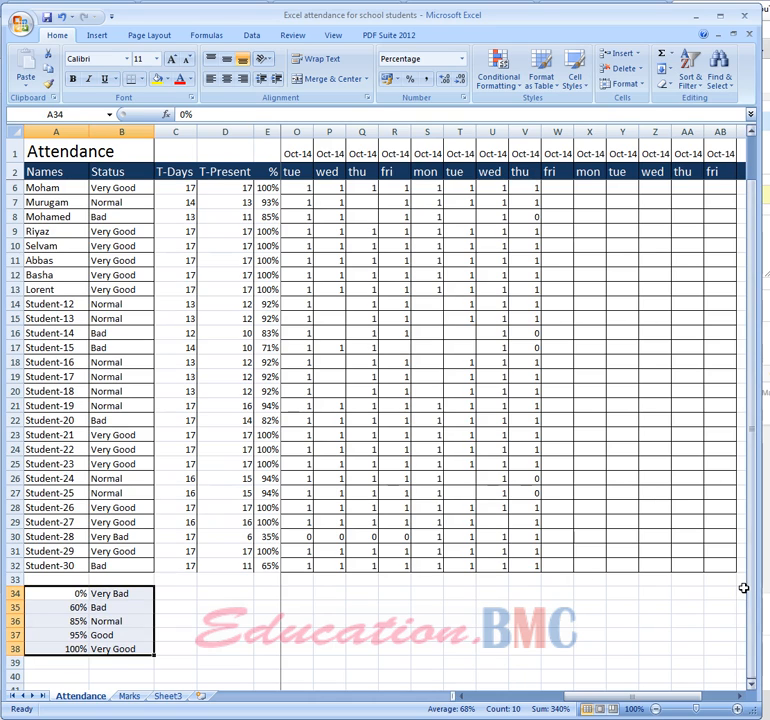
{"action": "left_click_drag", "start_coordinate": [751, 600], "coordinate": [752, 497]}
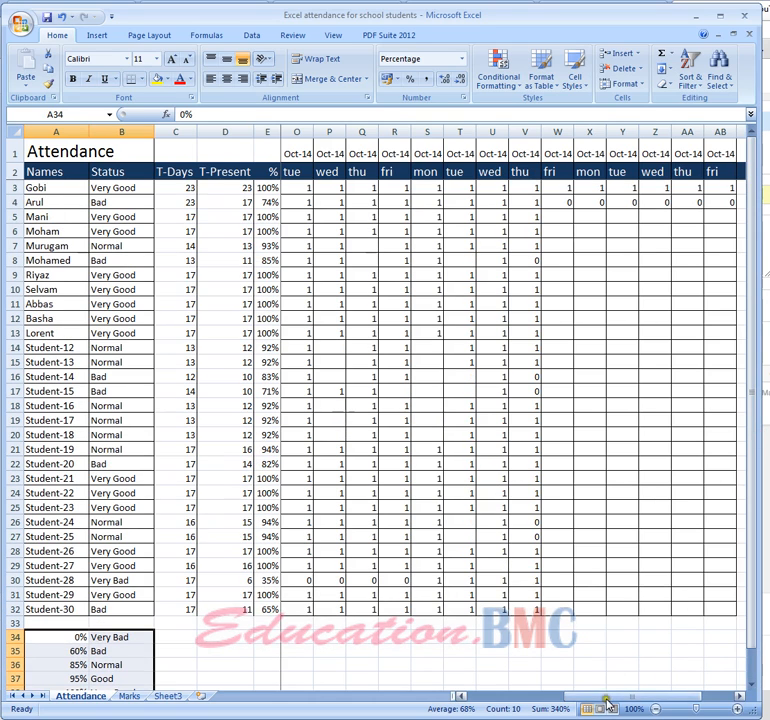
{"action": "left_click_drag", "start_coordinate": [605, 697], "coordinate": [560, 695]}
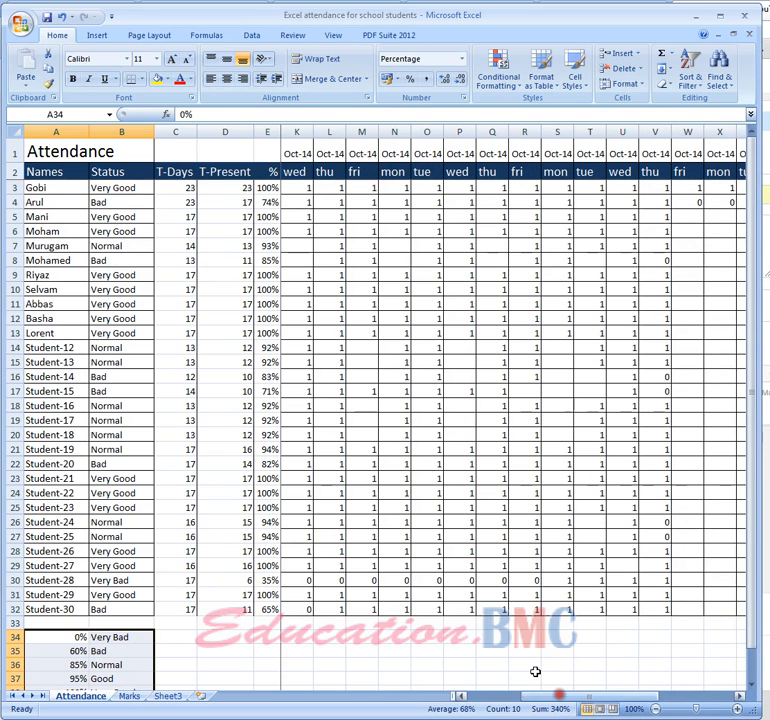
{"action": "left_click", "coordinate": [302, 189]}
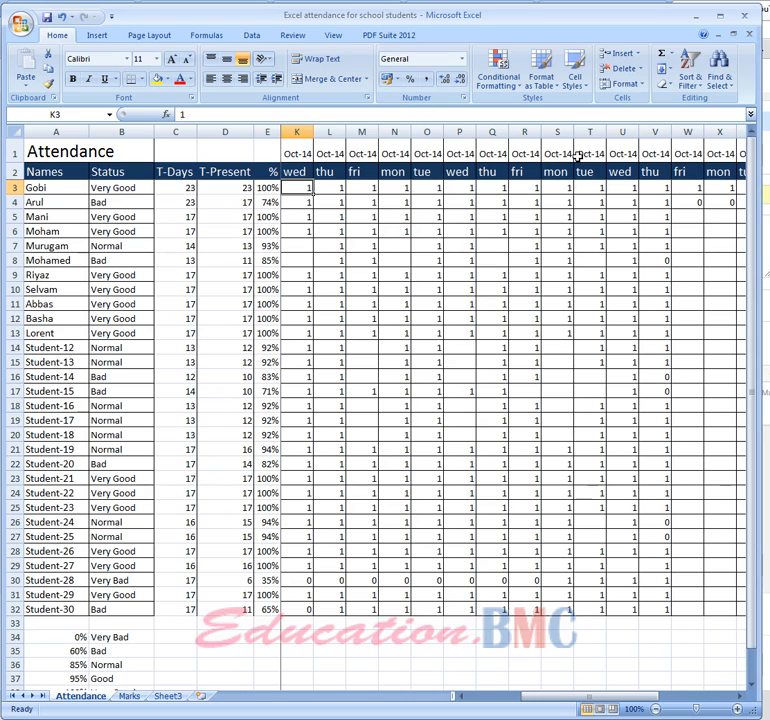
Format the first student's status cell B3 with font size 16 and a light orange fill
{"action": "left_click", "coordinate": [107, 187]}
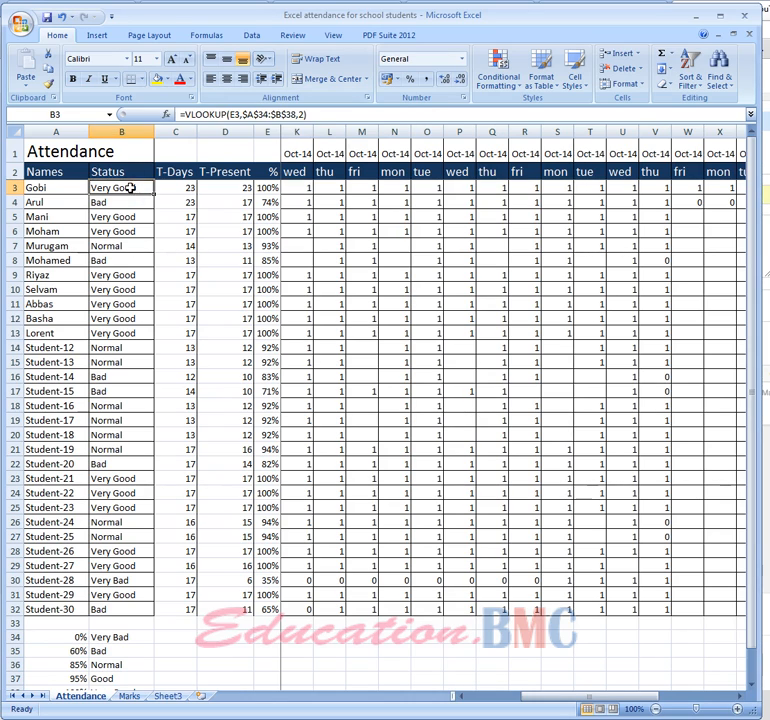
{"action": "left_click", "coordinate": [158, 58]}
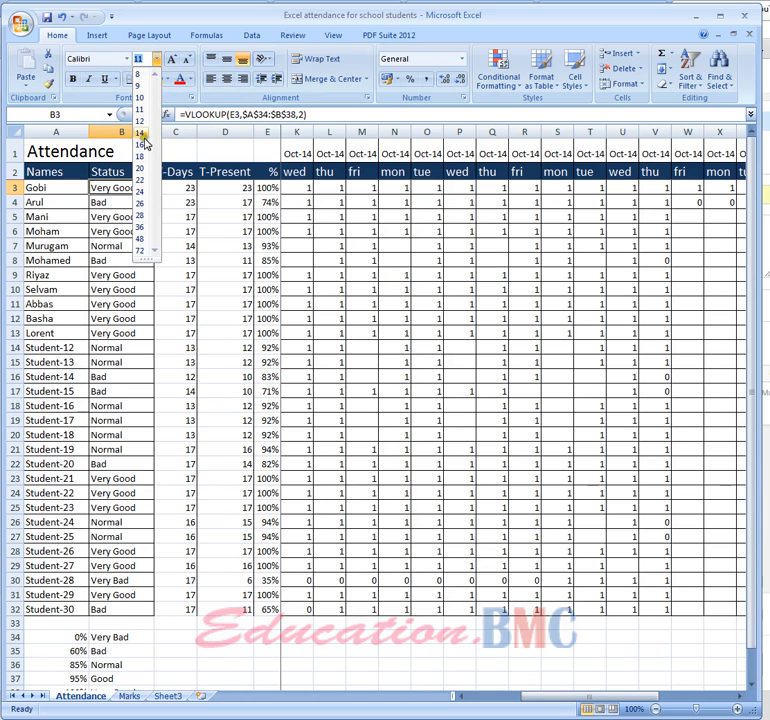
{"action": "left_click", "coordinate": [145, 150]}
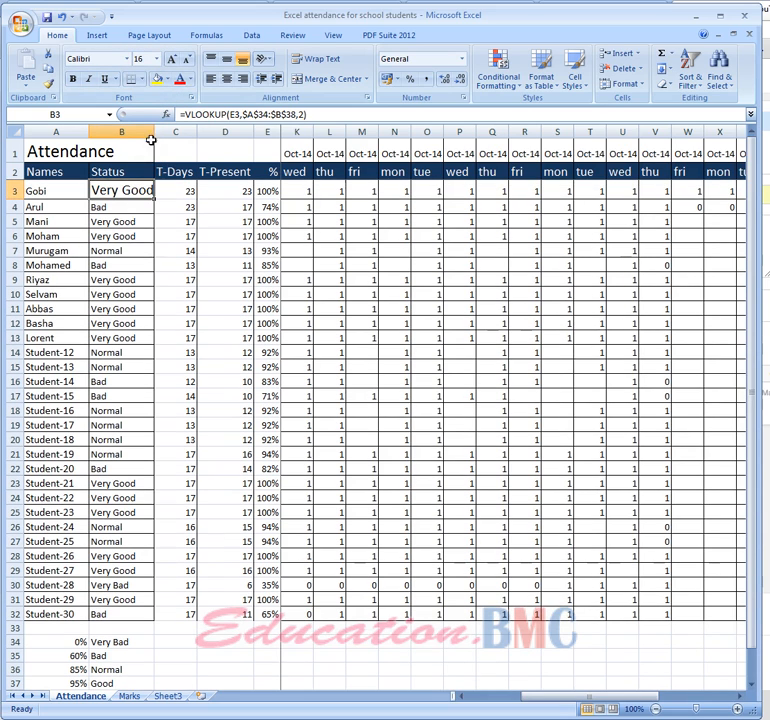
{"action": "left_click", "coordinate": [166, 79]}
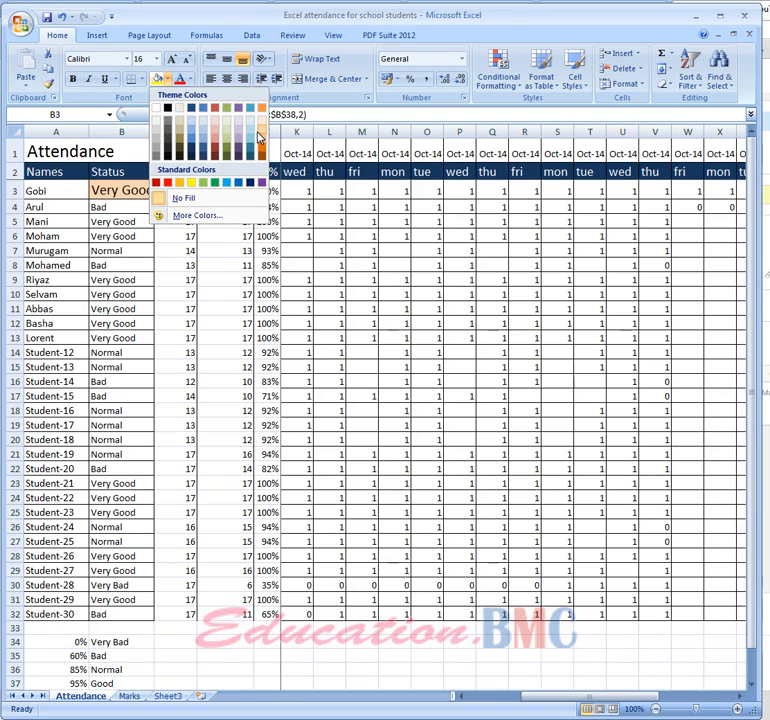
{"action": "left_click", "coordinate": [258, 126]}
{"action": "left_click", "coordinate": [230, 262]}
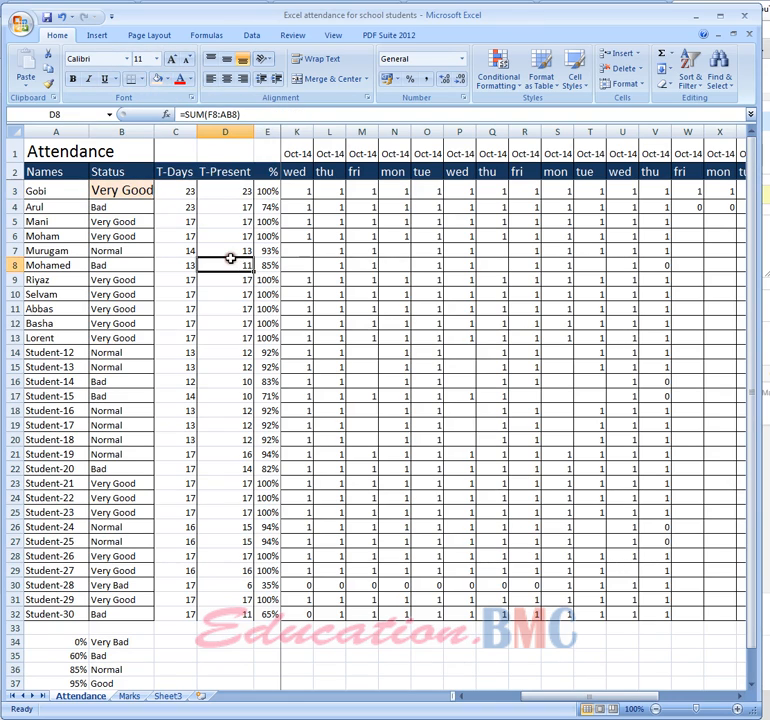
Mark the first student absent on the Wednesday in column K by entering 0 in cell K3
{"action": "left_click", "coordinate": [309, 191]}
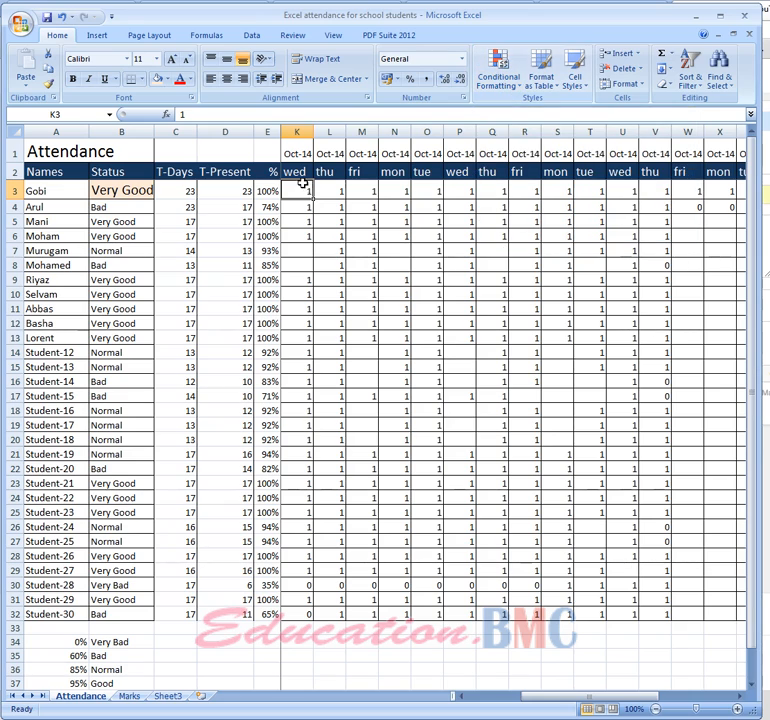
{"action": "type", "text": "0"}
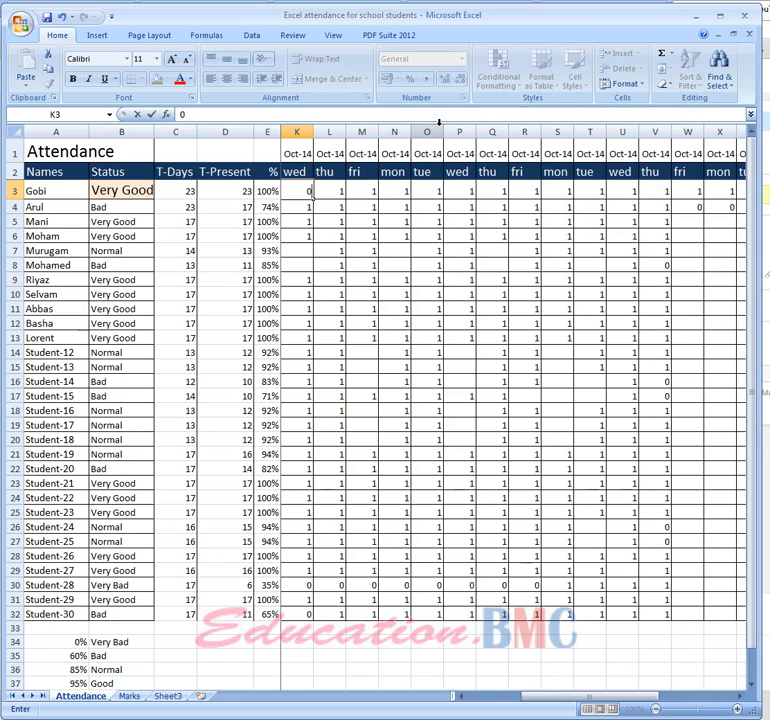
{"action": "key", "text": "Tab"}
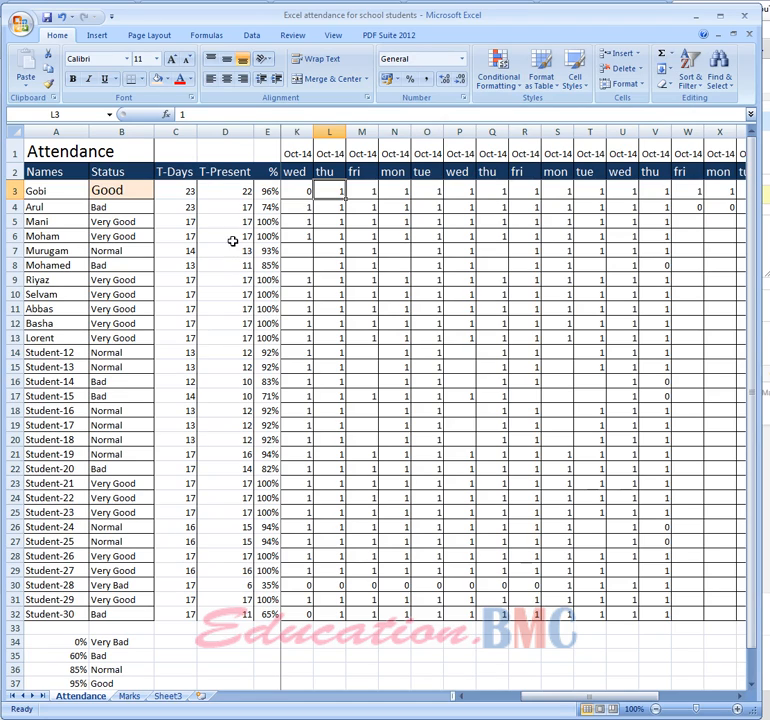
Check the first student's total-days and days-present formulas, and mark the Thursday absence by entering 0 in L3
{"action": "left_click", "coordinate": [186, 192]}
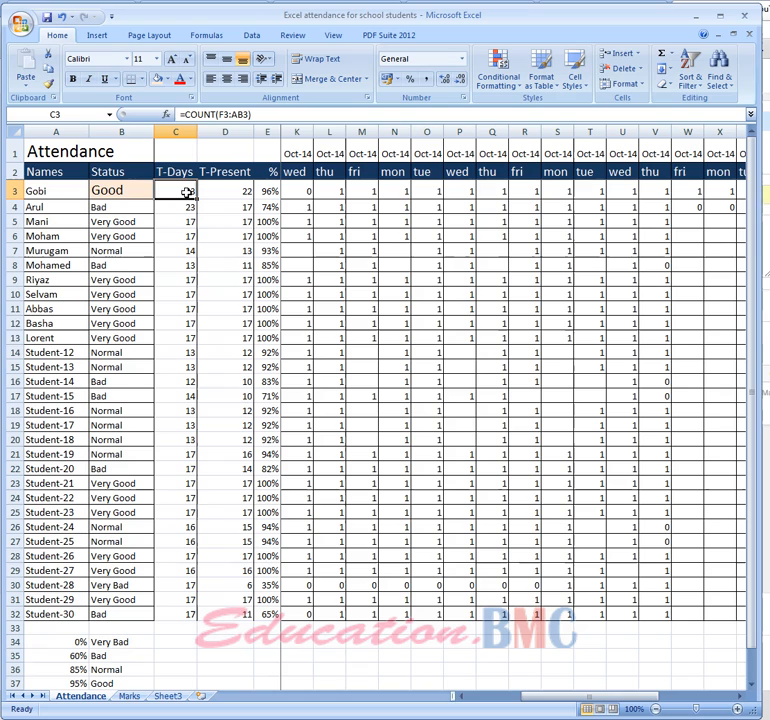
{"action": "left_click", "coordinate": [242, 193]}
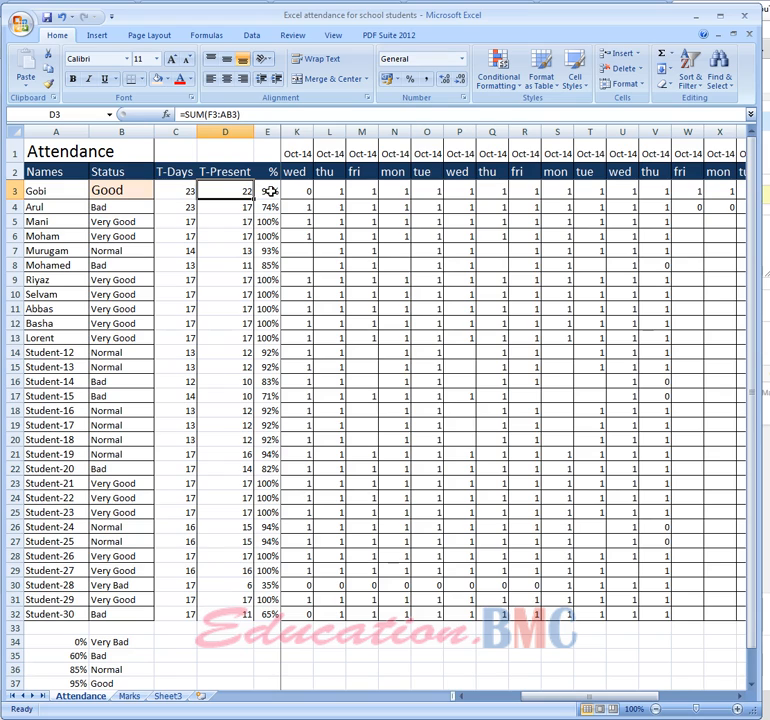
{"action": "scroll", "coordinate": [271, 201], "scroll_direction": "down", "scroll_amount": 1}
{"action": "scroll", "coordinate": [271, 201], "scroll_direction": "up", "scroll_amount": 1}
{"action": "left_click", "coordinate": [325, 192]}
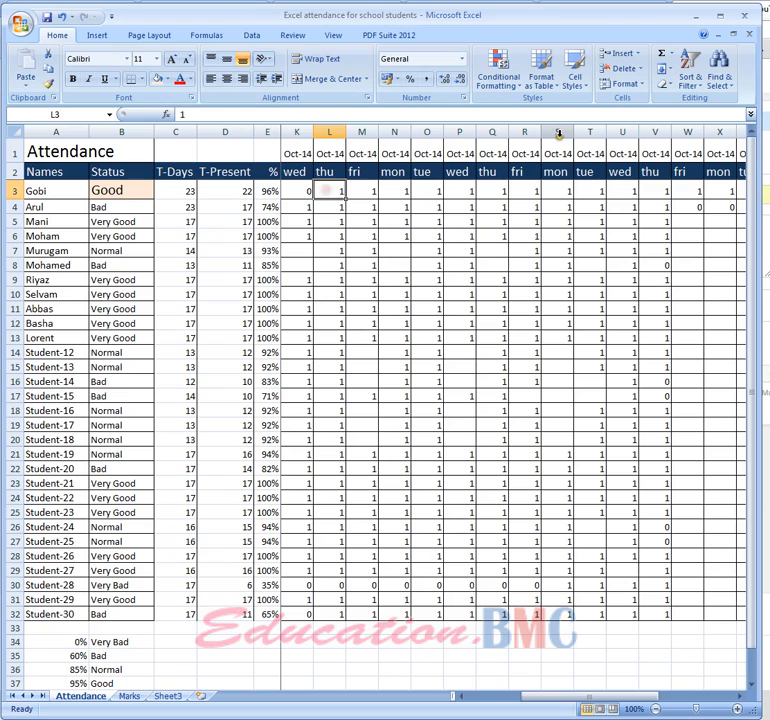
{"action": "type", "text": "0"}
{"action": "key", "text": "Tab"}
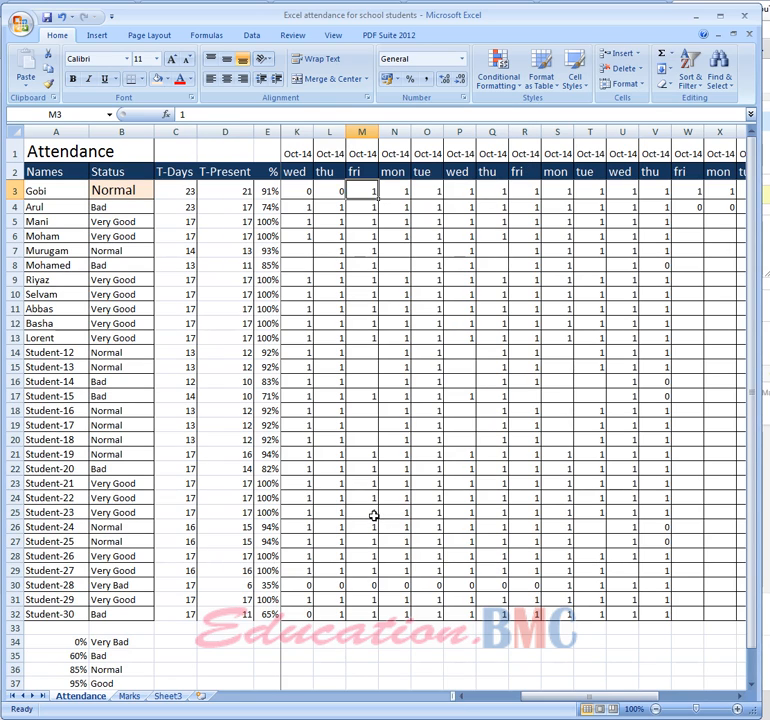
Check the status threshold table, and mark the first student absent on the following eight days by entering 0 in M3:T3
{"action": "scroll", "coordinate": [373, 516], "scroll_direction": "down", "scroll_amount": 1}
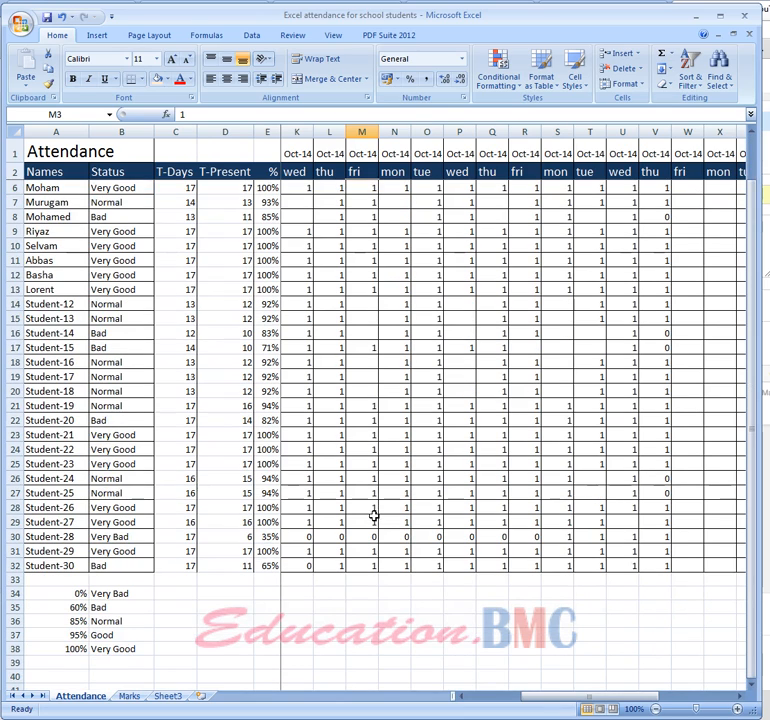
{"action": "scroll", "coordinate": [373, 508], "scroll_direction": "up", "scroll_amount": 1}
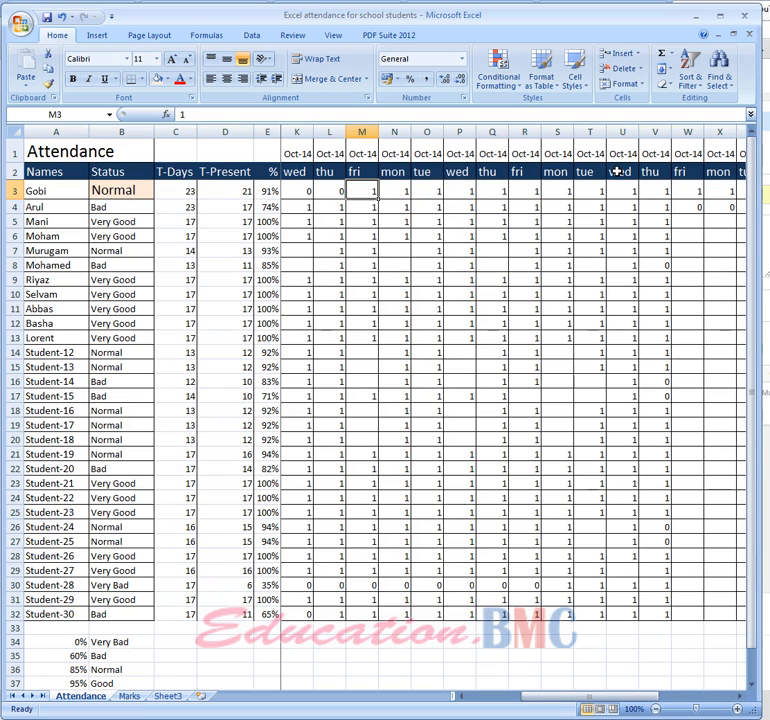
{"action": "type", "text": "0"}
{"action": "key", "text": "Tab"}
{"action": "type", "text": "0"}
{"action": "key", "text": "Tab"}
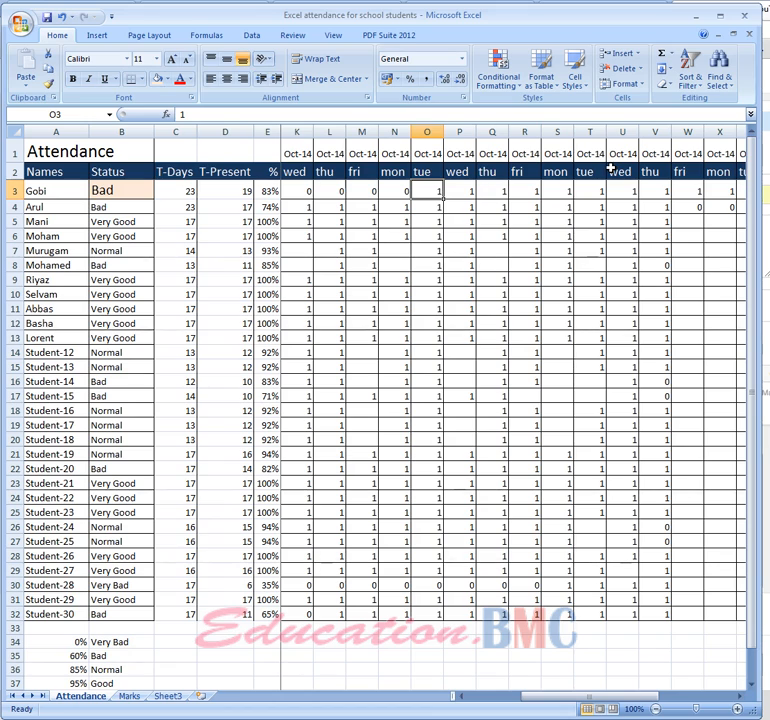
{"action": "type", "text": "0"}
{"action": "key", "text": "Tab"}
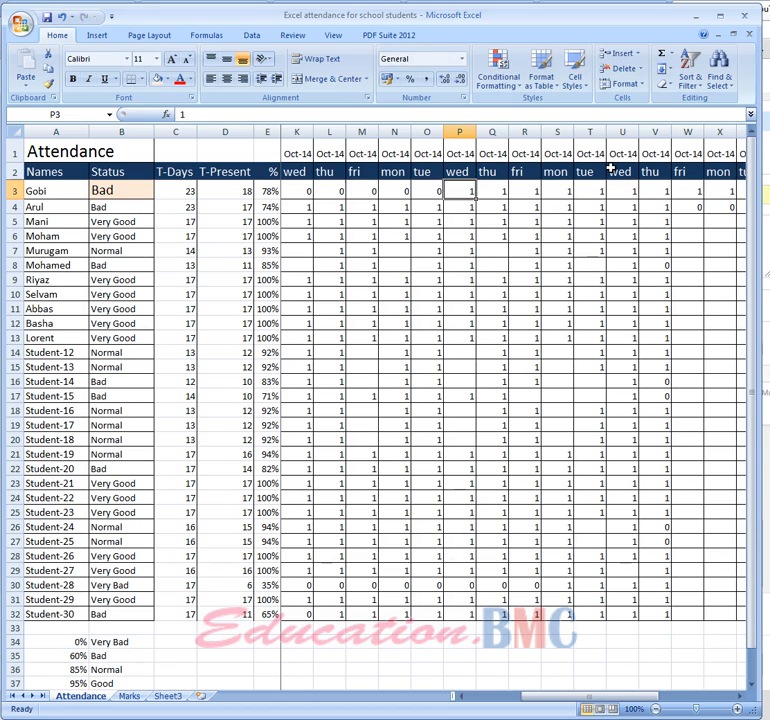
{"action": "type", "text": "0"}
{"action": "key", "text": "Tab"}
{"action": "type", "text": "0"}
{"action": "key", "text": "Tab"}
{"action": "type", "text": "0"}
{"action": "key", "text": "Tab"}
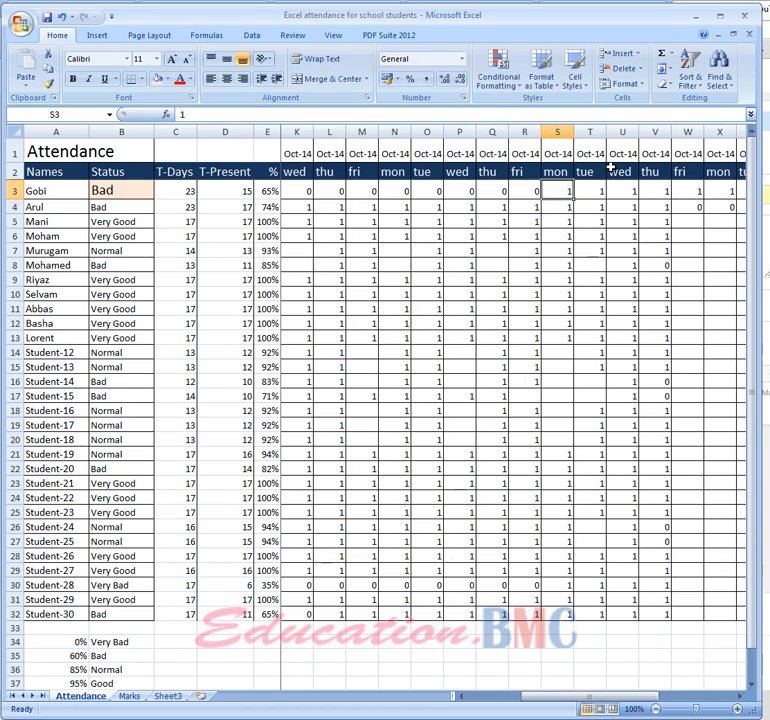
{"action": "type", "text": "0"}
{"action": "key", "text": "Tab"}
{"action": "type", "text": "0"}
{"action": "key", "text": "Tab"}
Try a 0 in U3 and discard it, undo the absence in T3, and check the percentage formula in E3
{"action": "type", "text": "0"}
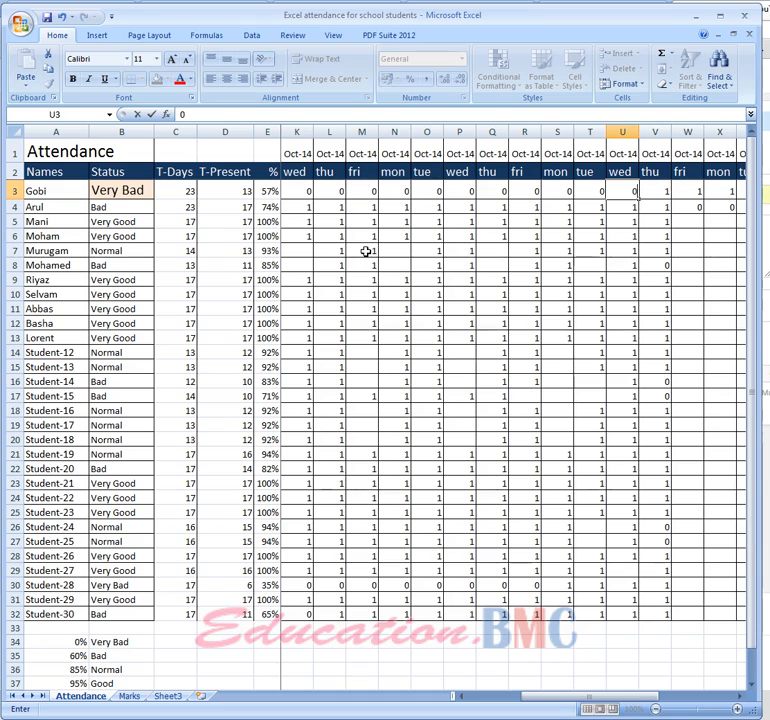
{"action": "left_click", "coordinate": [61, 16]}
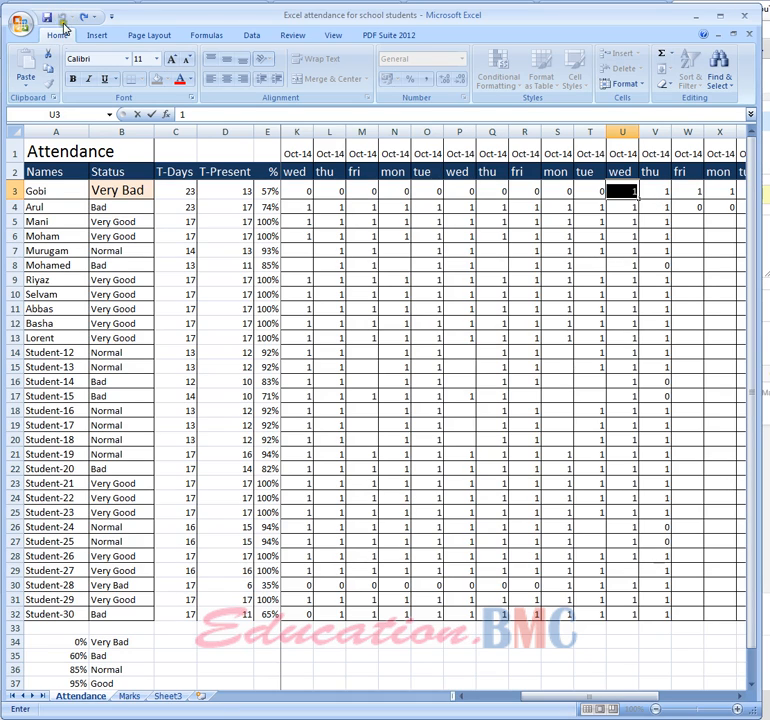
{"action": "left_click", "coordinate": [538, 236]}
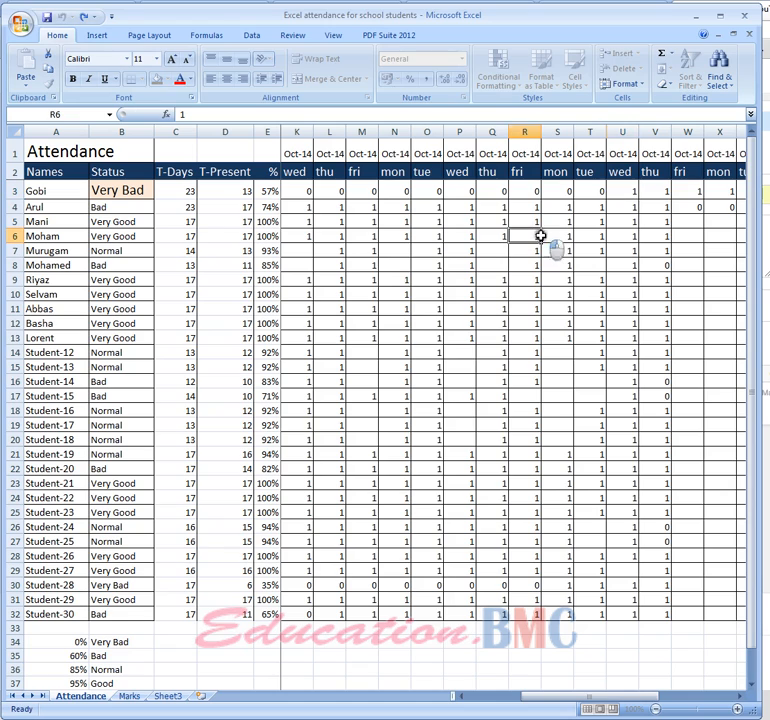
{"action": "left_click", "coordinate": [61, 17]}
{"action": "left_click", "coordinate": [61, 17]}
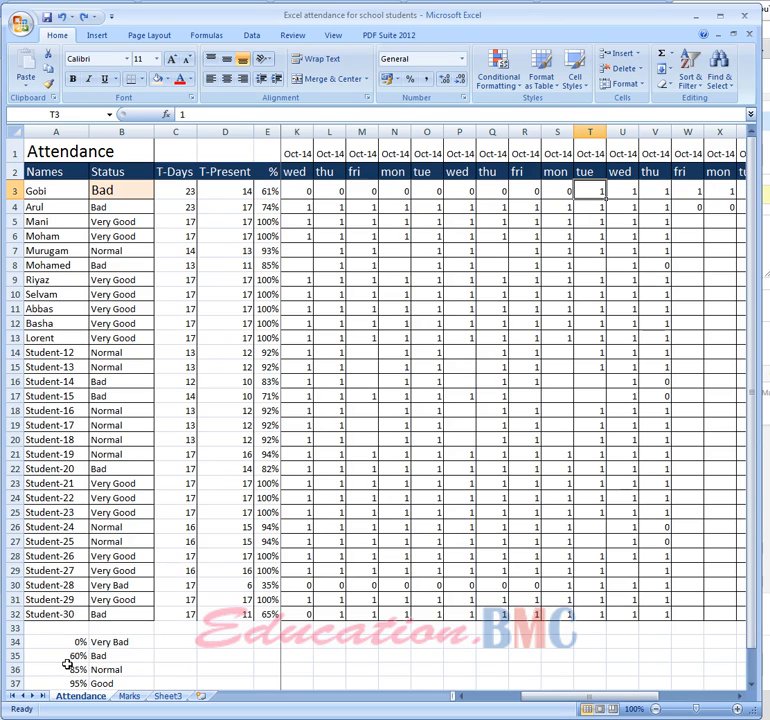
{"action": "left_click", "coordinate": [266, 190]}
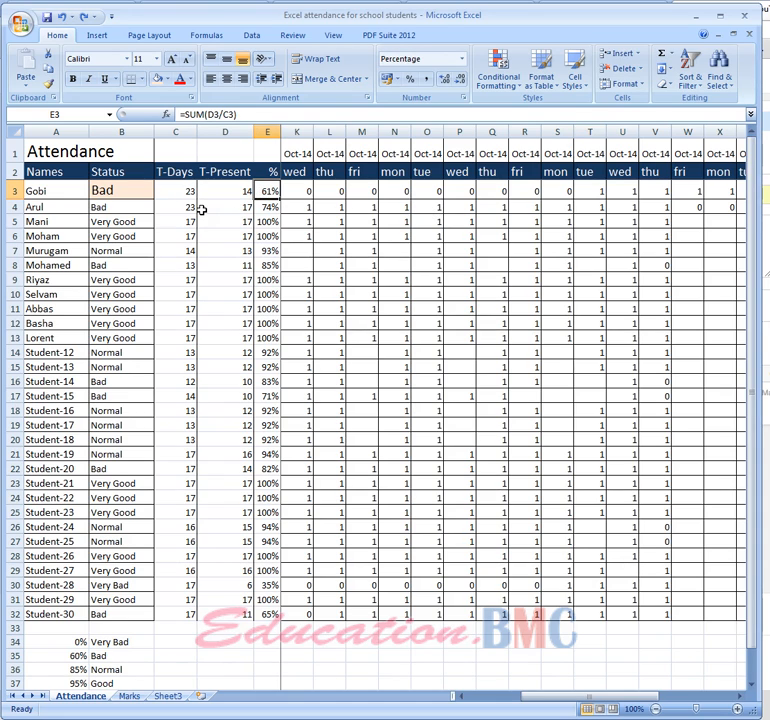
Mark the first student absent again on the Tuesday in column T by entering 0 in T3
{"action": "left_click", "coordinate": [588, 191]}
{"action": "type", "text": "0"}
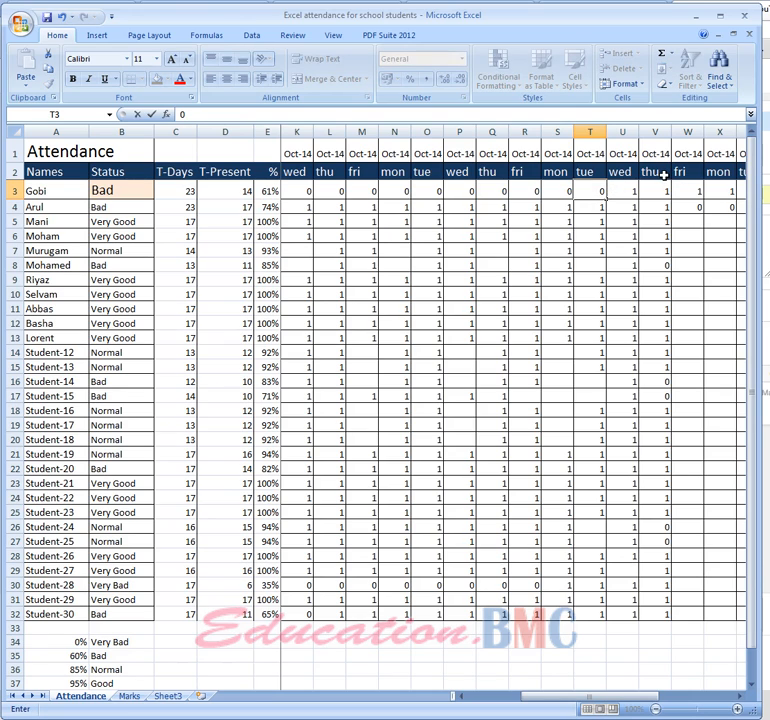
{"action": "key", "text": "Return"}
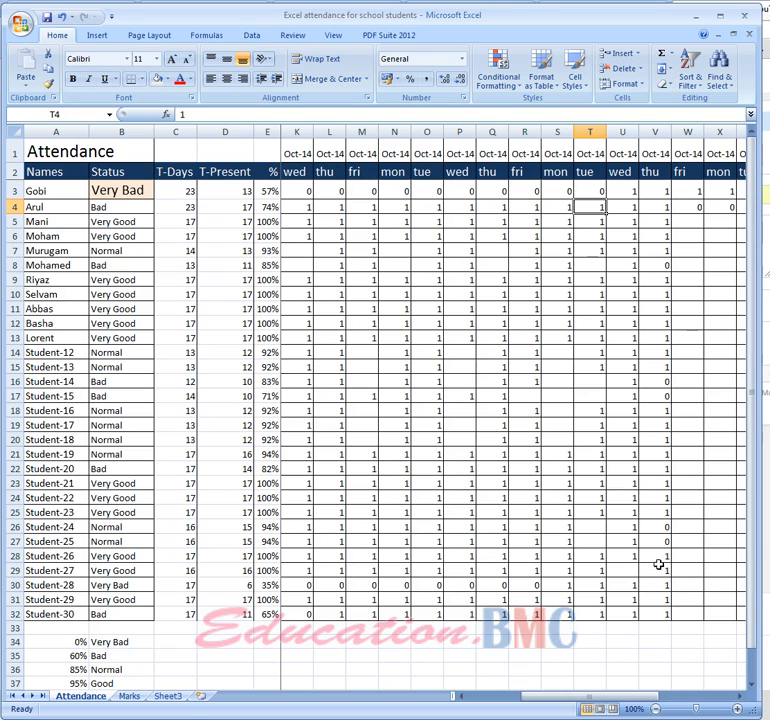
Review the student names, headers and attendance marks on Sheet3, and return to the Attendance sheet
{"action": "left_click_drag", "start_coordinate": [650, 698], "coordinate": [572, 698]}
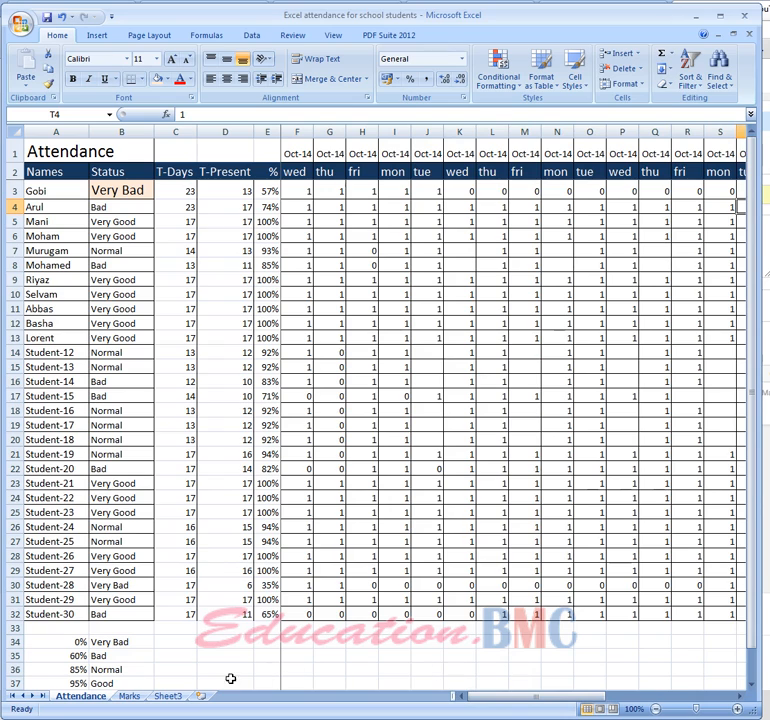
{"action": "left_click", "coordinate": [172, 698]}
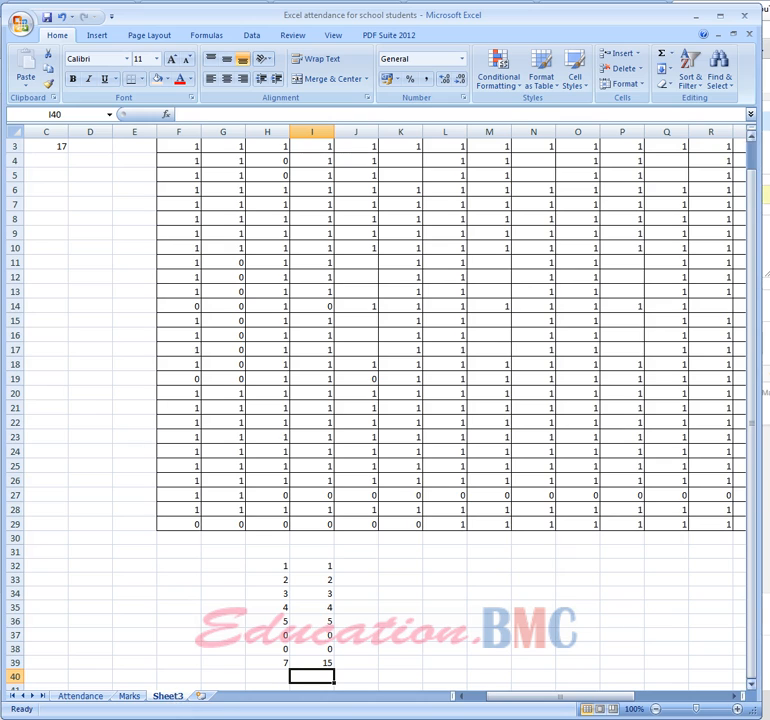
{"action": "left_click_drag", "start_coordinate": [747, 513], "coordinate": [761, 356]}
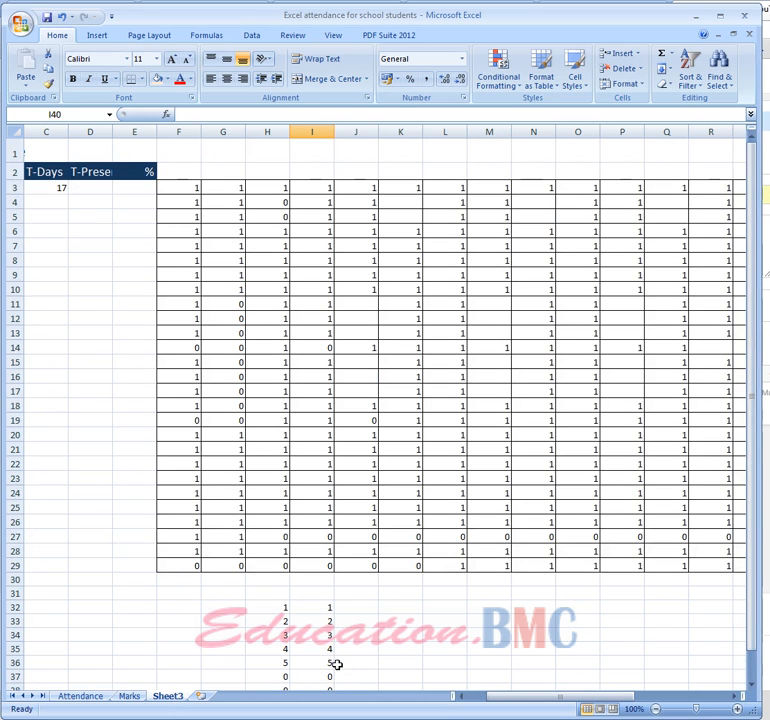
{"action": "left_click_drag", "start_coordinate": [512, 696], "coordinate": [400, 694]}
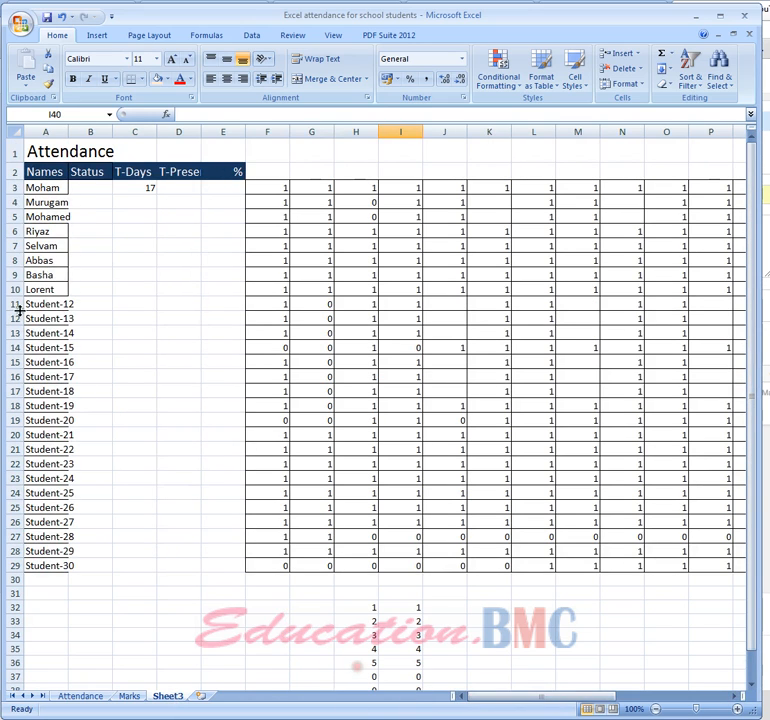
{"action": "left_click", "coordinate": [92, 699]}
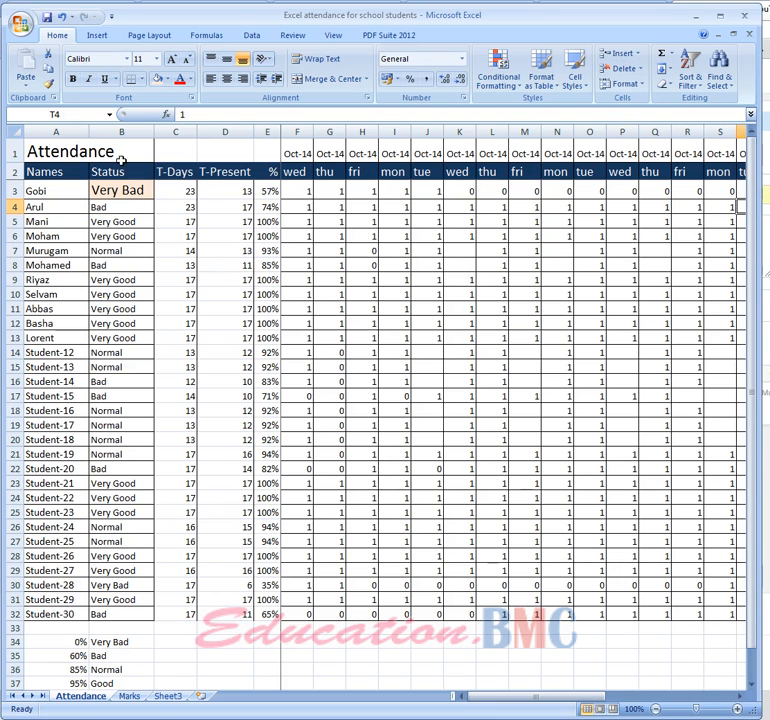
Go through the Attendance sheet's headers from A2 to D2 and the student names down to A5
{"action": "left_click", "coordinate": [38, 173]}
{"action": "key", "text": "Right"}
{"action": "key", "text": "Right"}
{"action": "key", "text": "Right"}
{"action": "key", "text": "Right"}
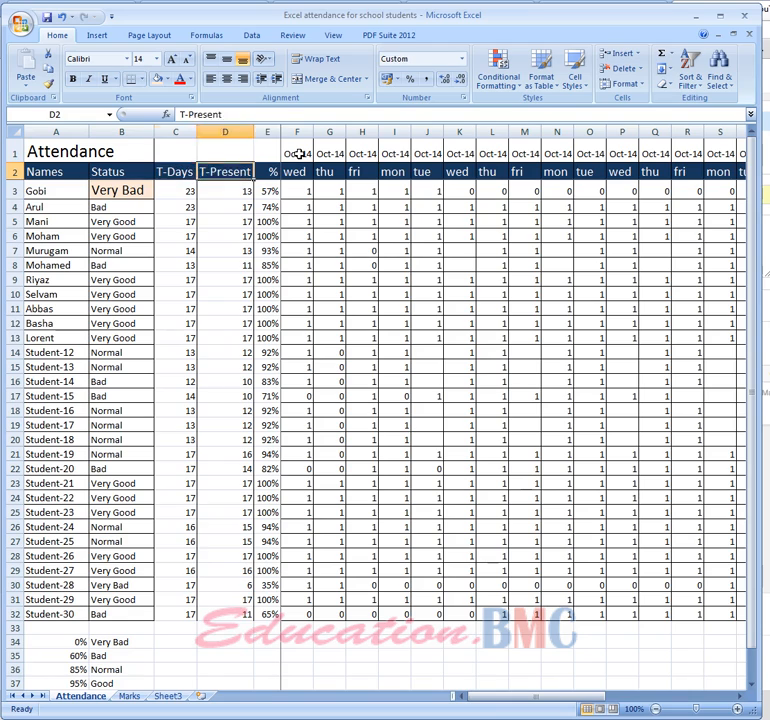
{"action": "key", "text": "Left"}
{"action": "key", "text": "Left"}
{"action": "key", "text": "Left"}
{"action": "key", "text": "Left"}
{"action": "key", "text": "Down"}
{"action": "key", "text": "Down"}
{"action": "key", "text": "Down"}
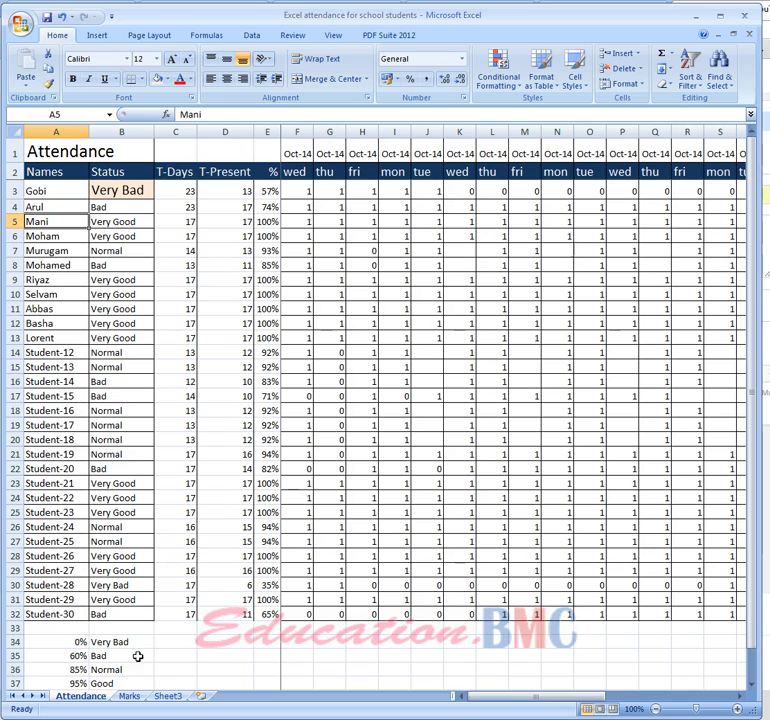
Select the attendance marks in F3:V29 on Sheet3 and review the full range
{"action": "left_click", "coordinate": [168, 696]}
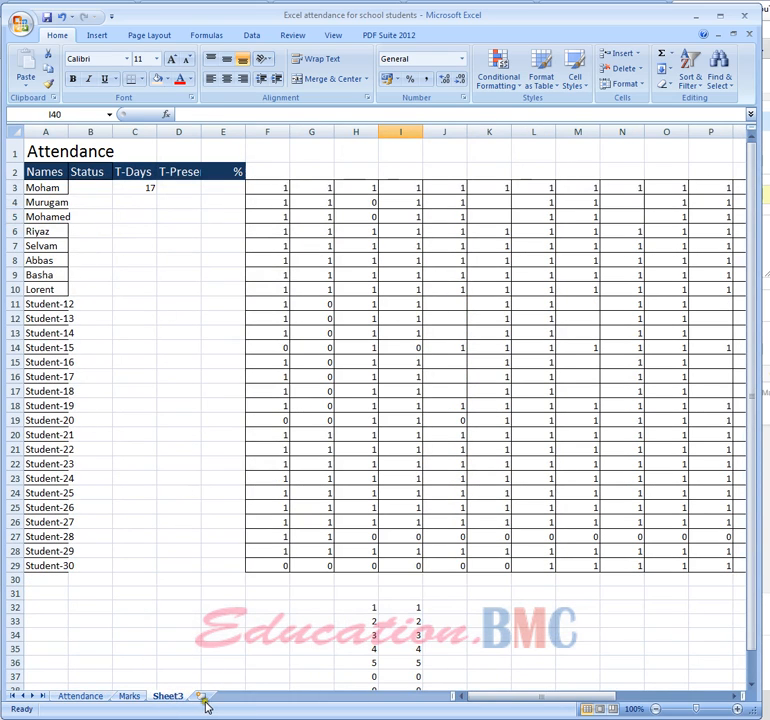
{"action": "left_click_drag", "start_coordinate": [269, 192], "coordinate": [741, 567]}
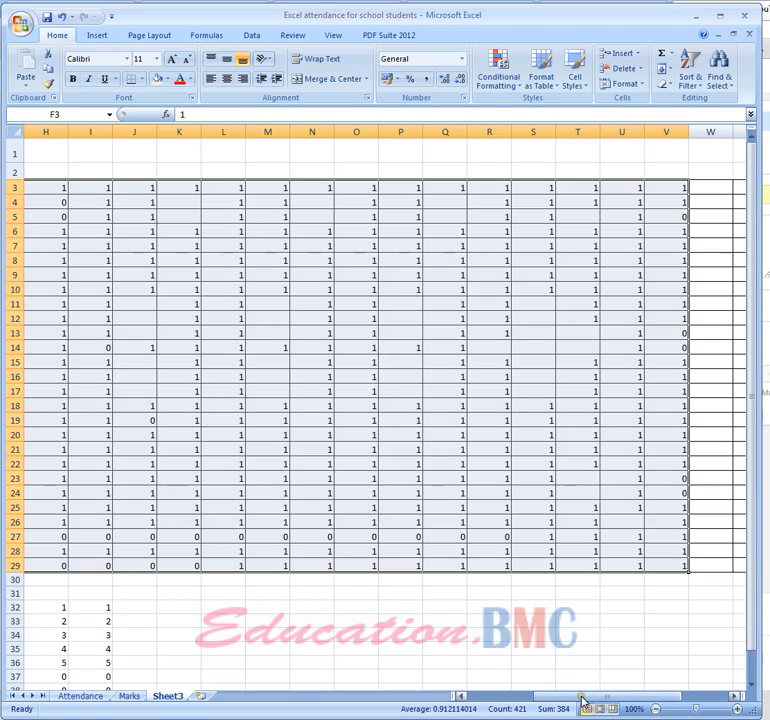
{"action": "left_click_drag", "start_coordinate": [579, 697], "coordinate": [470, 696]}
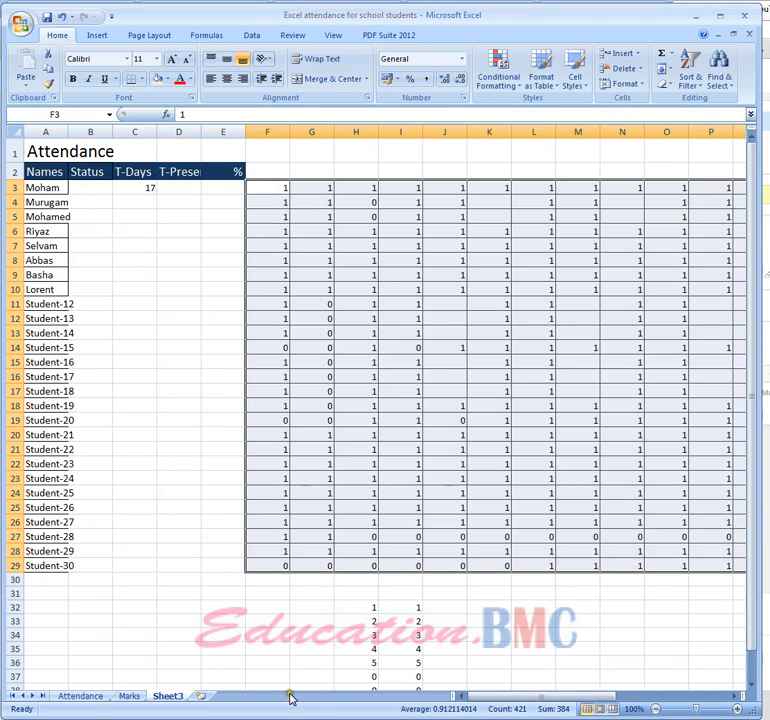
Compare the total-days formula in C3 on the Attendance sheet with the one in C3 on Sheet3
{"action": "left_click", "coordinate": [82, 696]}
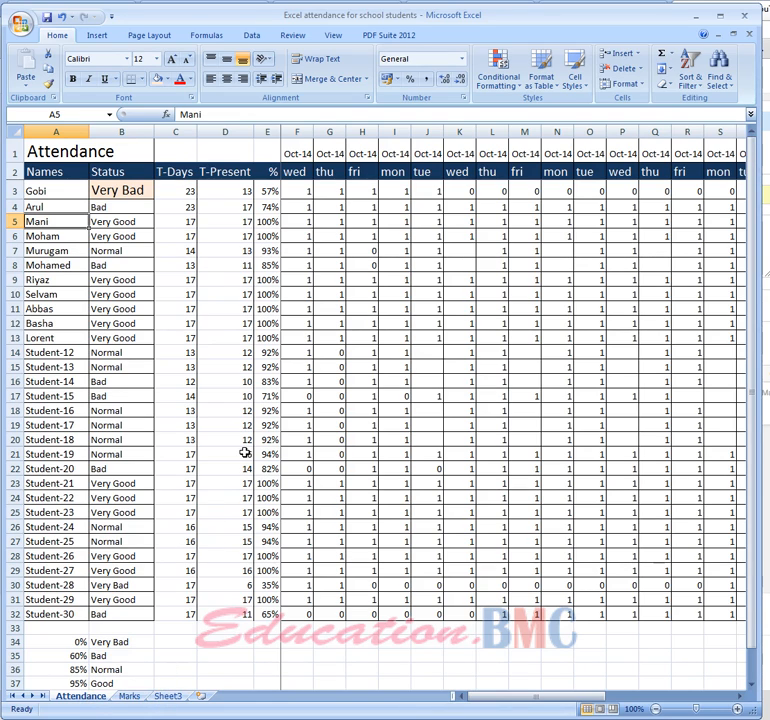
{"action": "left_click", "coordinate": [186, 192]}
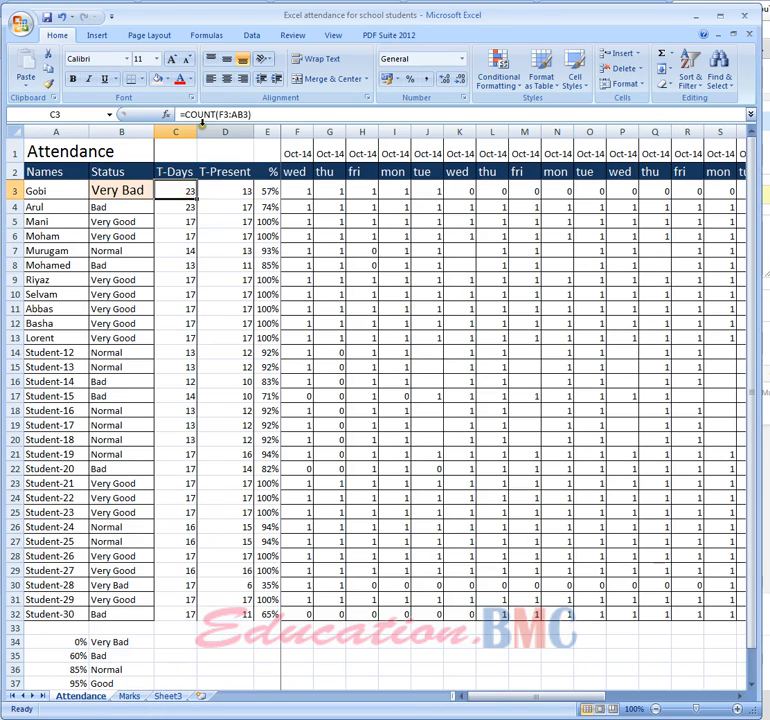
{"action": "left_click", "coordinate": [166, 696]}
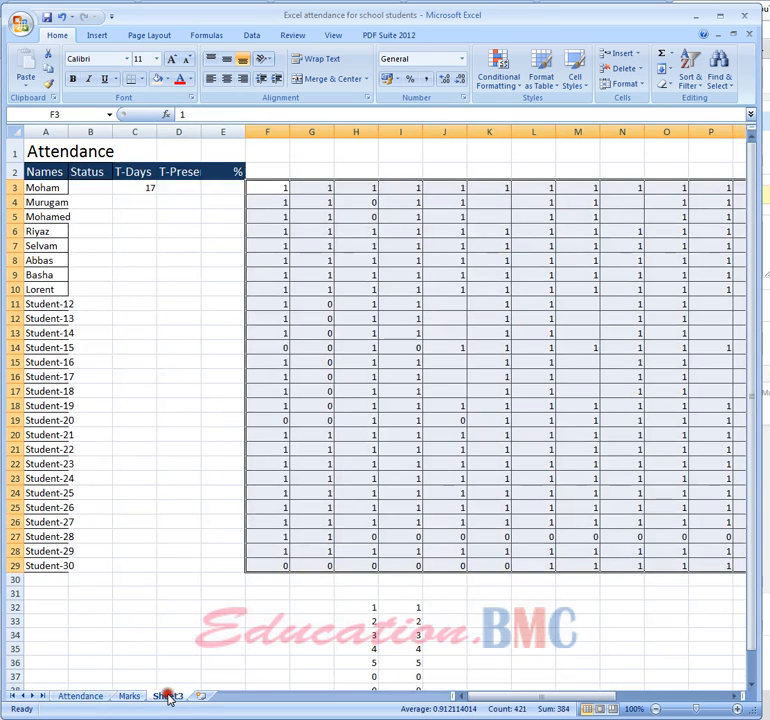
{"action": "left_click", "coordinate": [138, 188]}
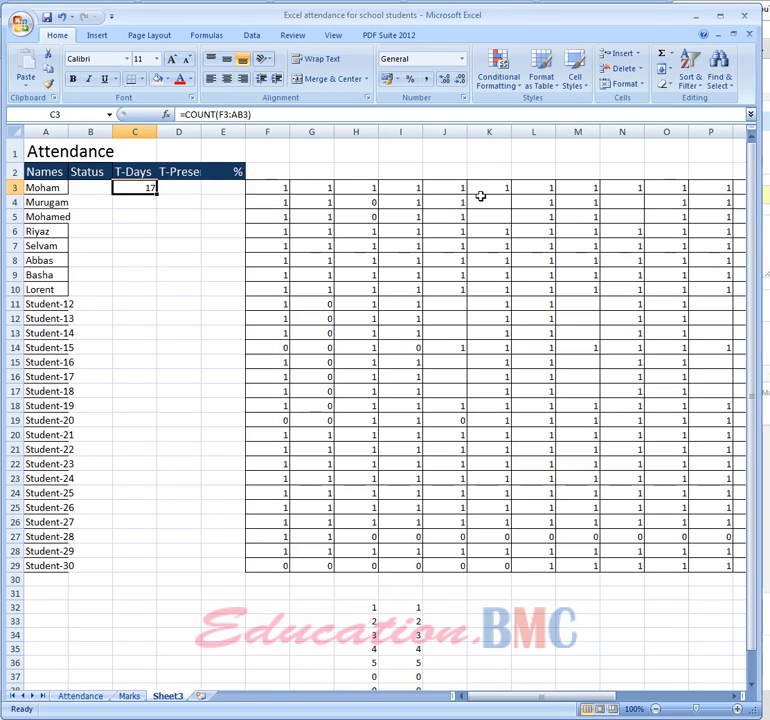
Check the COUNT formula in H39 on Sheet3, and replace the value in H38 with the text "kk"
{"action": "left_click", "coordinate": [460, 620]}
{"action": "scroll", "coordinate": [464, 622], "scroll_direction": "down", "scroll_amount": 2}
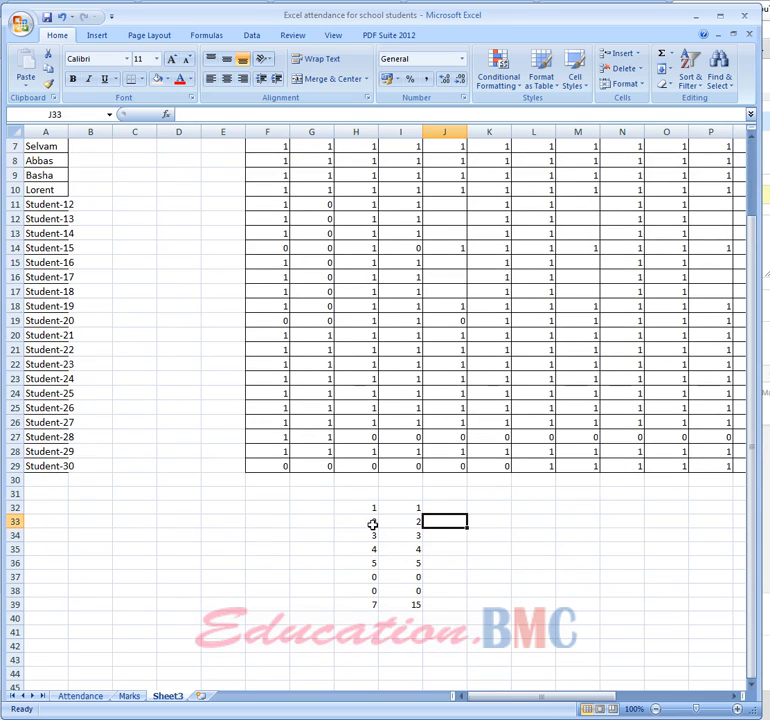
{"action": "left_click", "coordinate": [367, 604]}
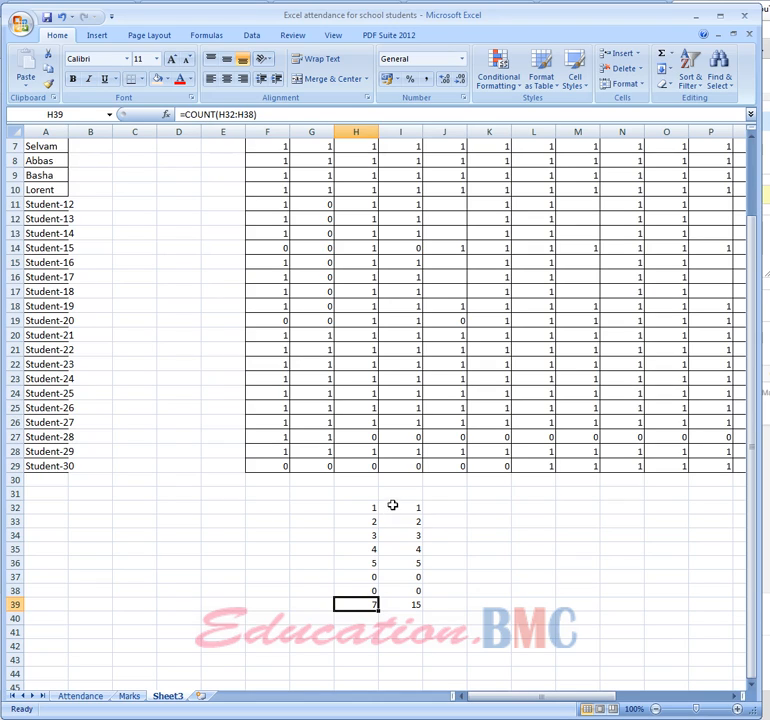
{"action": "left_click", "coordinate": [356, 590]}
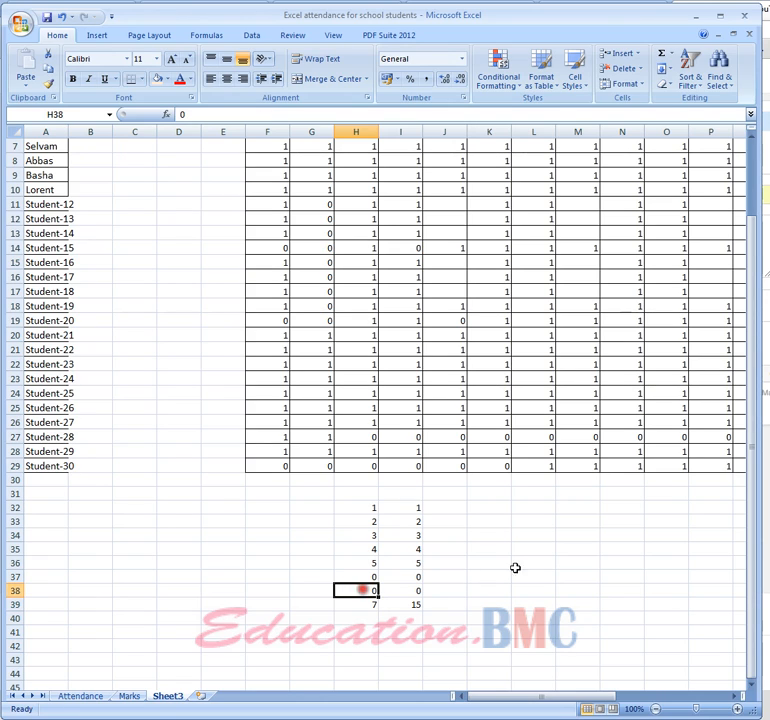
{"action": "type", "text": "kk"}
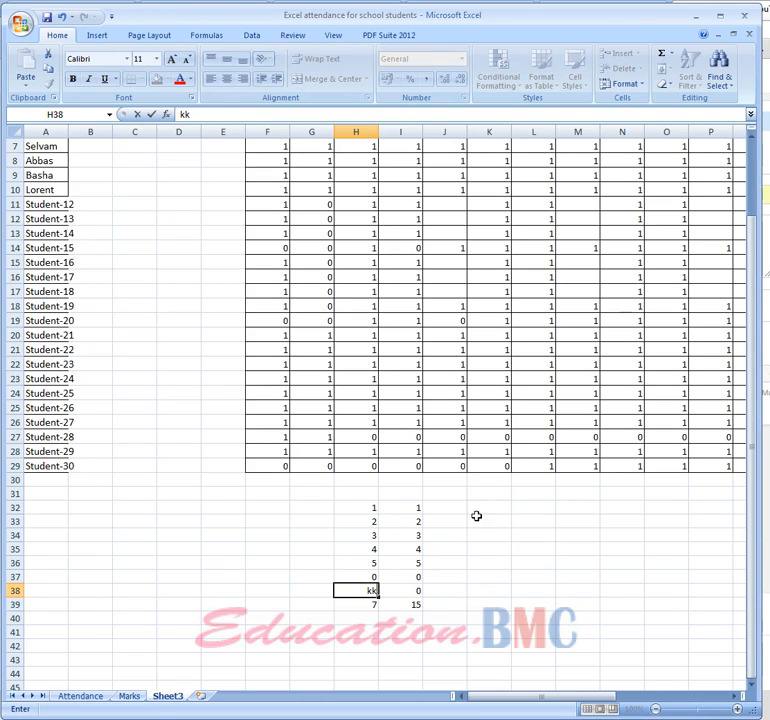
{"action": "key", "text": "Return"}
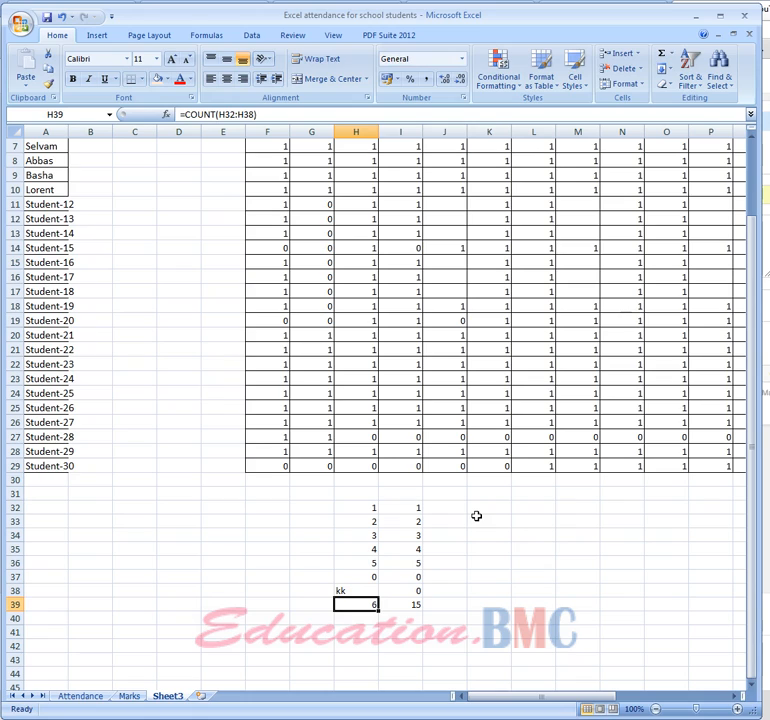
Undo the text entry in H38, and select the first student's attendance marks in F3:V3 for review
{"action": "left_click", "coordinate": [363, 646]}
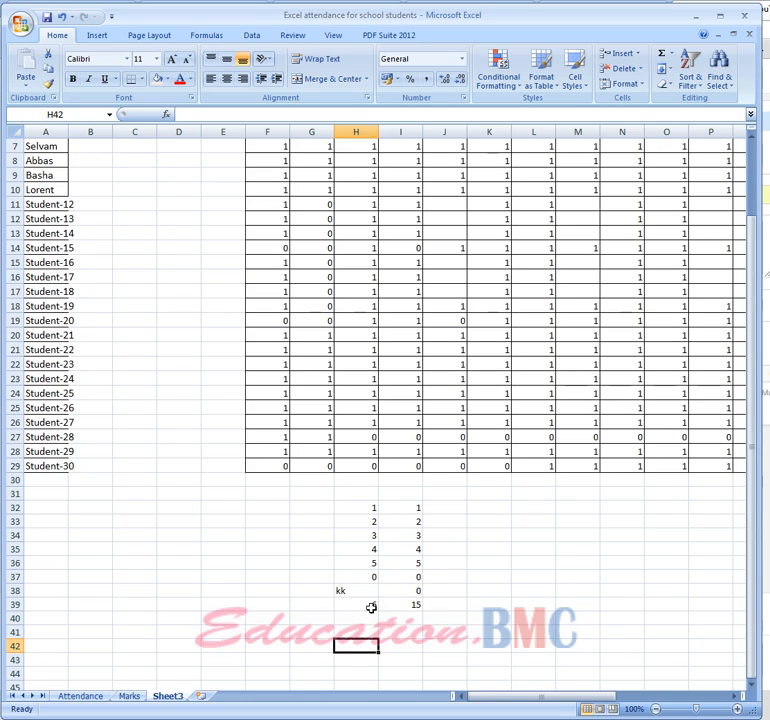
{"action": "left_click", "coordinate": [61, 16]}
{"action": "scroll", "coordinate": [237, 457], "scroll_direction": "up", "scroll_amount": 2}
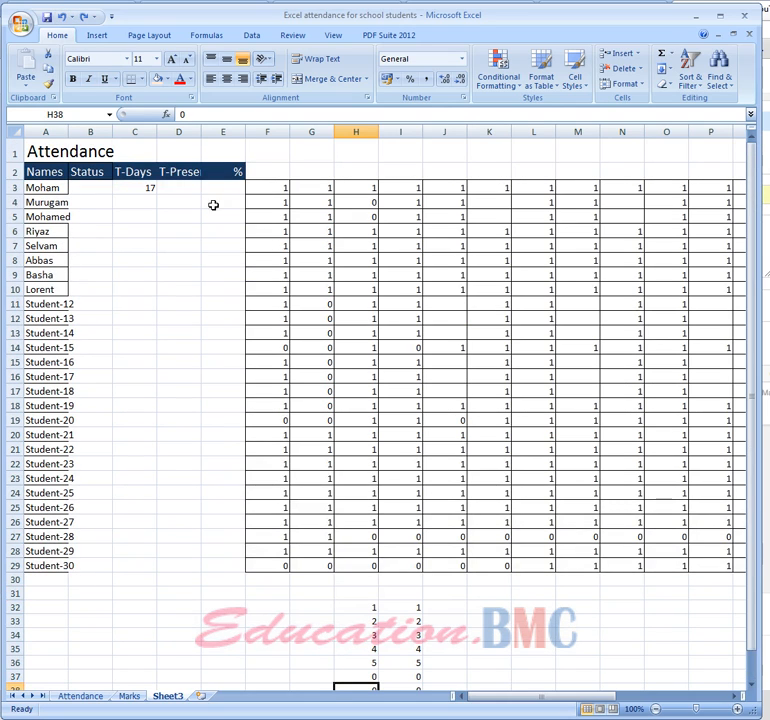
{"action": "left_click_drag", "start_coordinate": [267, 190], "coordinate": [740, 182]}
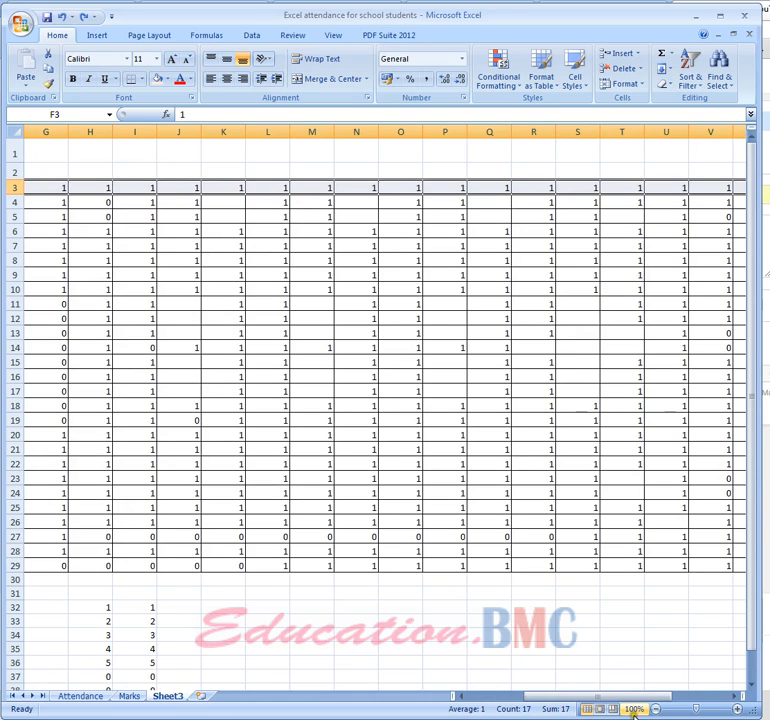
{"action": "left_click_drag", "start_coordinate": [622, 700], "coordinate": [520, 695]}
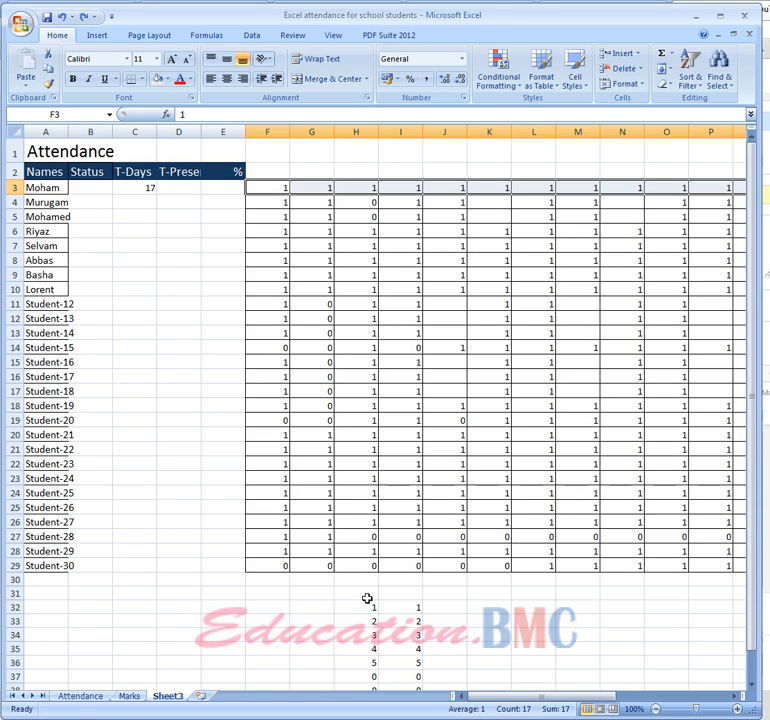
Examine the SUM formula in I39 below the second column of sample numbers, highlighting its function name
{"action": "scroll", "coordinate": [469, 640], "scroll_direction": "down", "scroll_amount": 1}
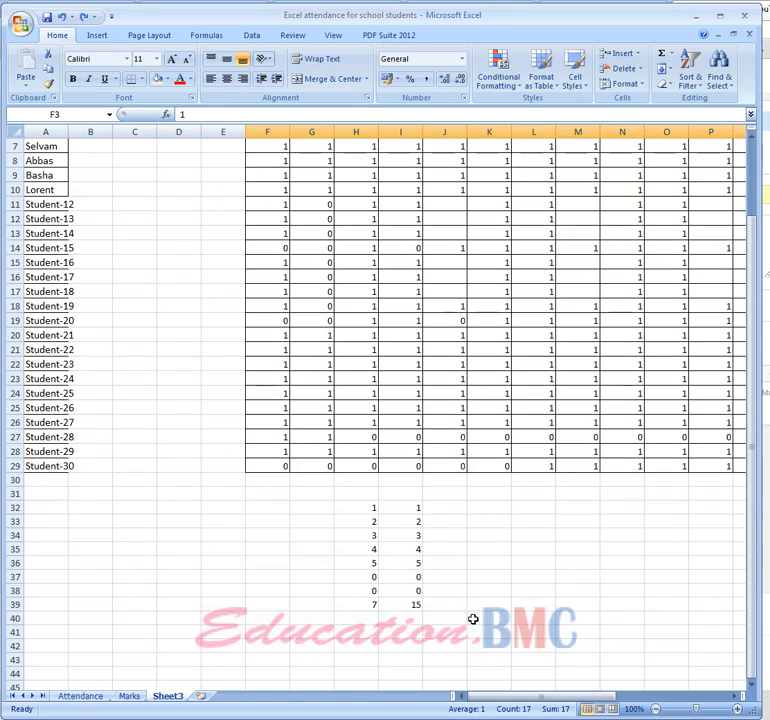
{"action": "left_click", "coordinate": [413, 508]}
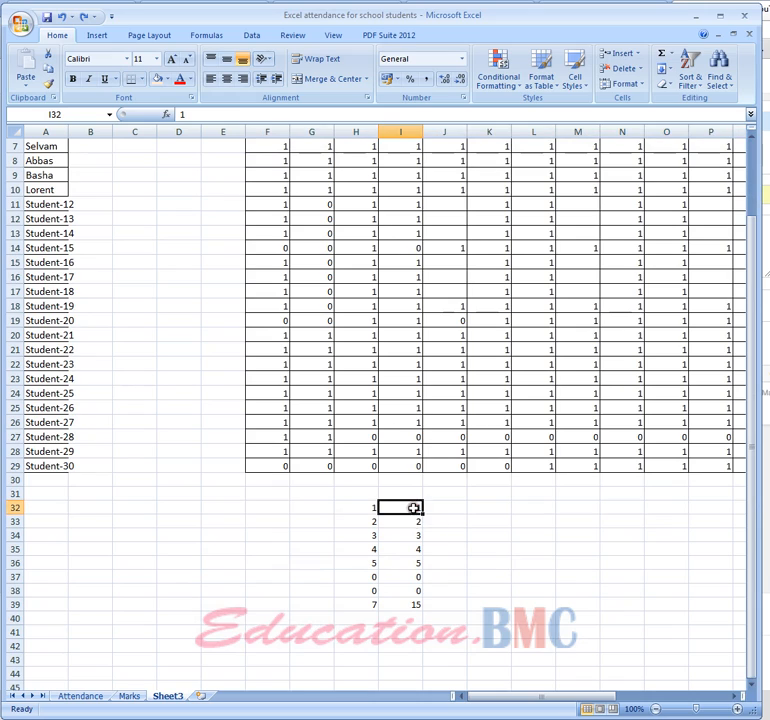
{"action": "left_click", "coordinate": [413, 604]}
{"action": "left_click", "coordinate": [184, 112]}
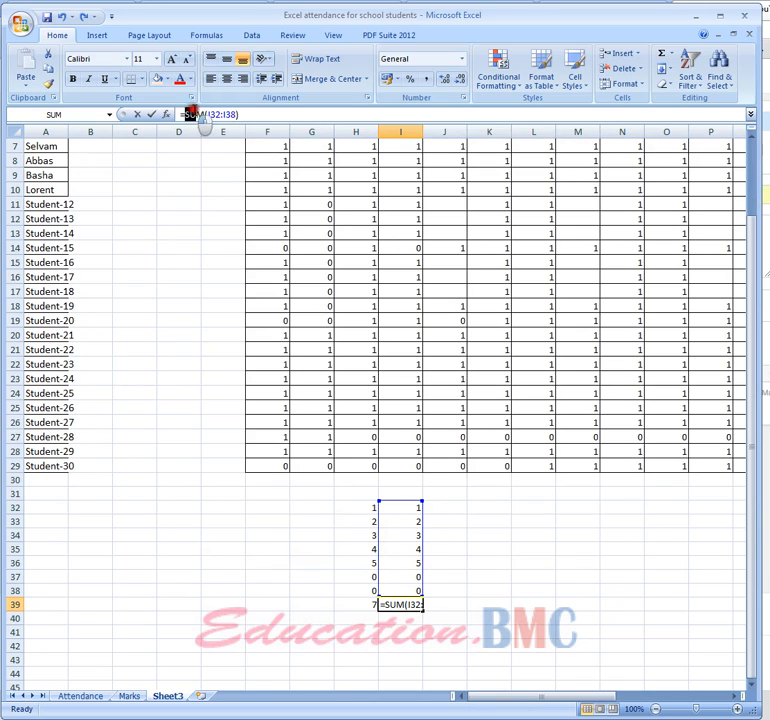
{"action": "double_click", "coordinate": [190, 114]}
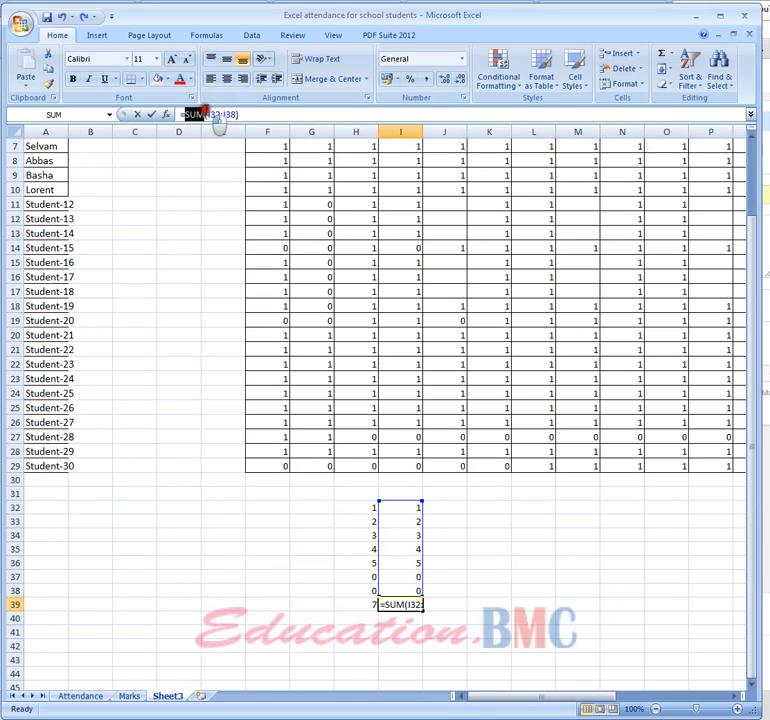
Remove the SUM function name from the formula in I39 and enter it as =(I32:I38)
{"action": "left_click", "coordinate": [419, 521]}
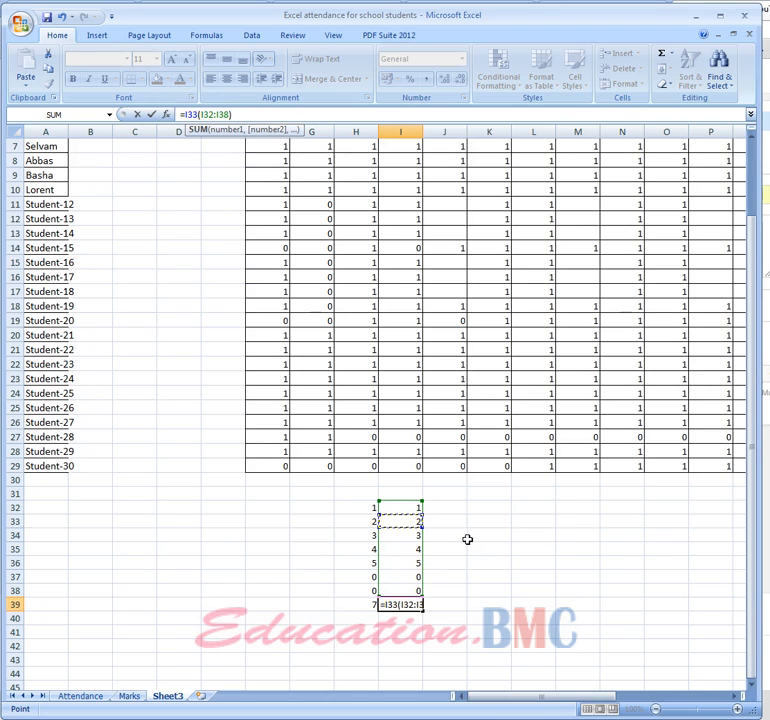
{"action": "key", "text": "BackSpace"}
{"action": "key", "text": "BackSpace"}
{"action": "key", "text": "BackSpace"}
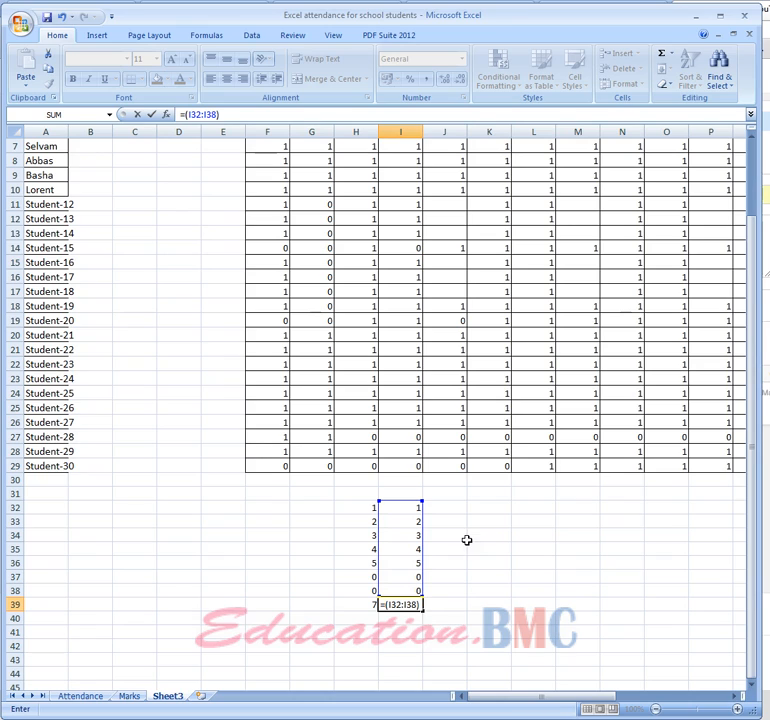
{"action": "left_click", "coordinate": [493, 550]}
{"action": "key", "text": "BackSpace"}
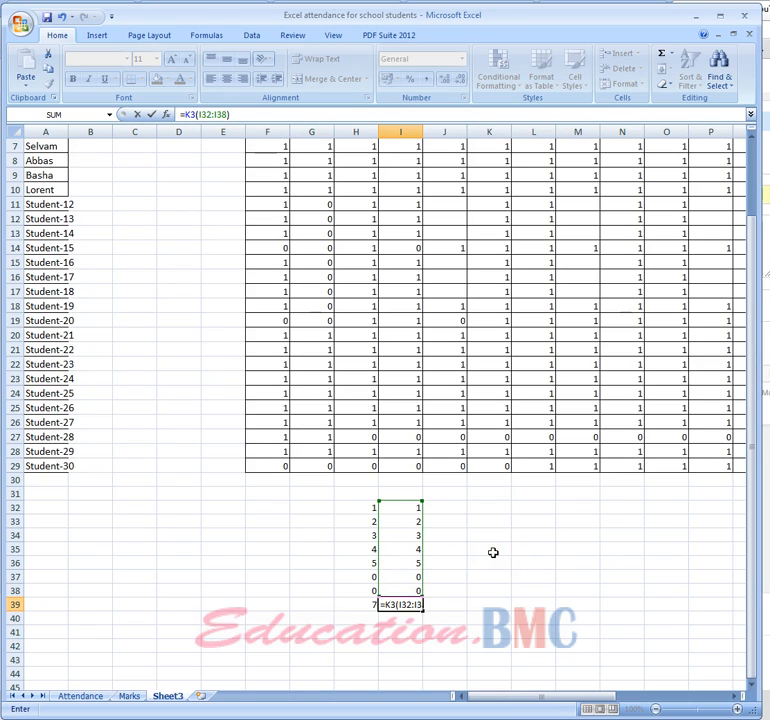
{"action": "key", "text": "BackSpace"}
{"action": "key", "text": "BackSpace"}
{"action": "key", "text": "Return"}
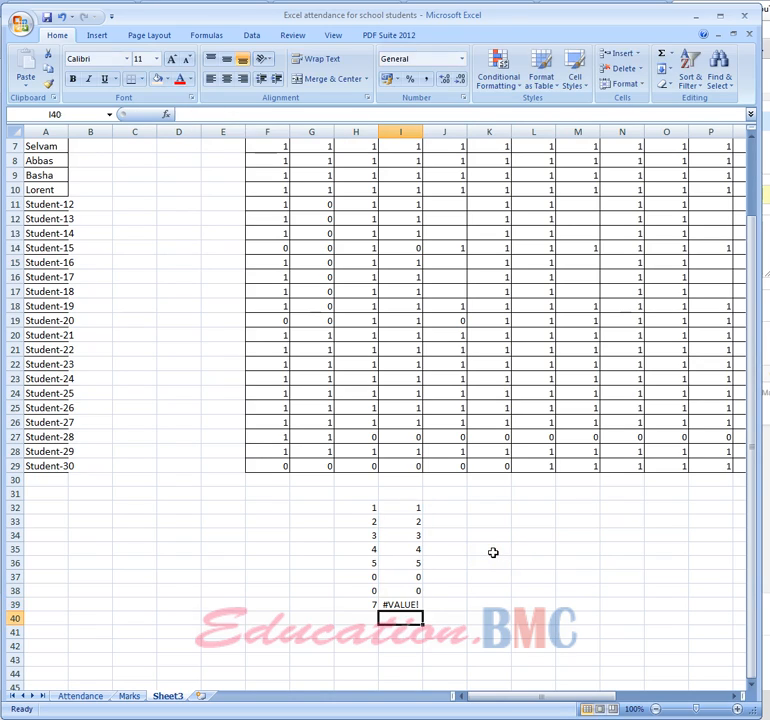
Replace each of the sample values in I33:I36 with 1
{"action": "left_click", "coordinate": [405, 521]}
{"action": "type", "text": "1"}
{"action": "key", "text": "Return"}
{"action": "type", "text": "1"}
{"action": "key", "text": "Return"}
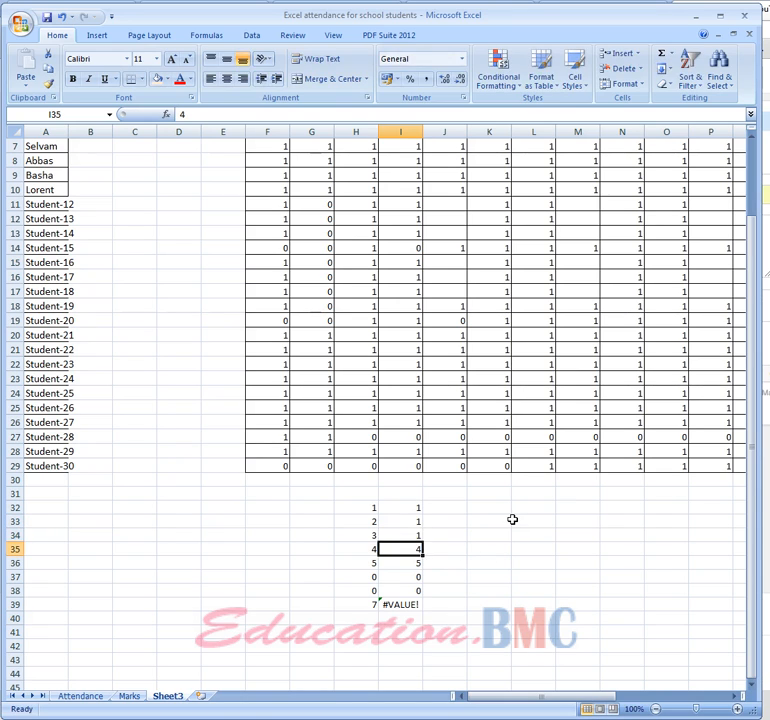
{"action": "type", "text": "1"}
{"action": "key", "text": "Return"}
{"action": "type", "text": "1"}
{"action": "key", "text": "Return"}
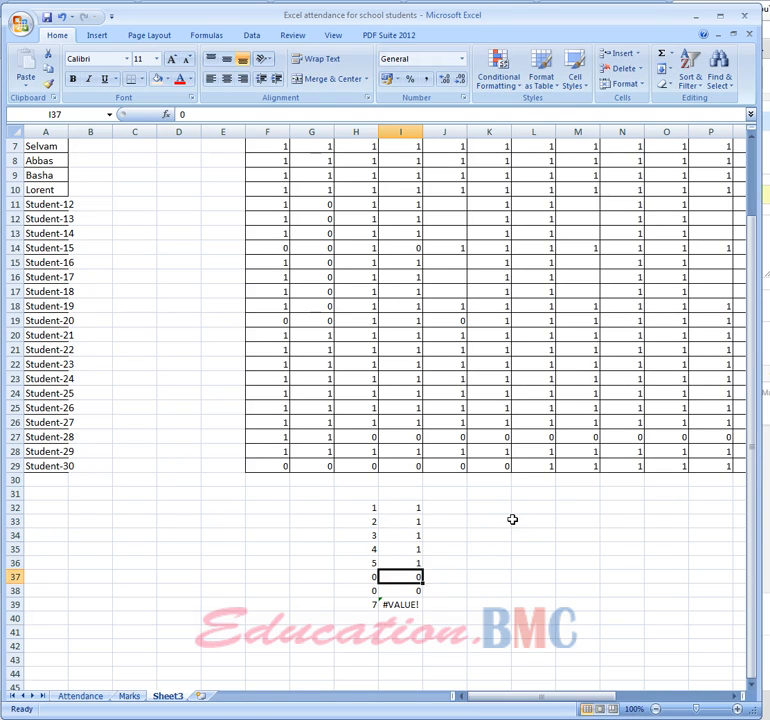
Put the SUM function back into I39 so the formula reads =SUM(I32:I38)
{"action": "left_click", "coordinate": [403, 606]}
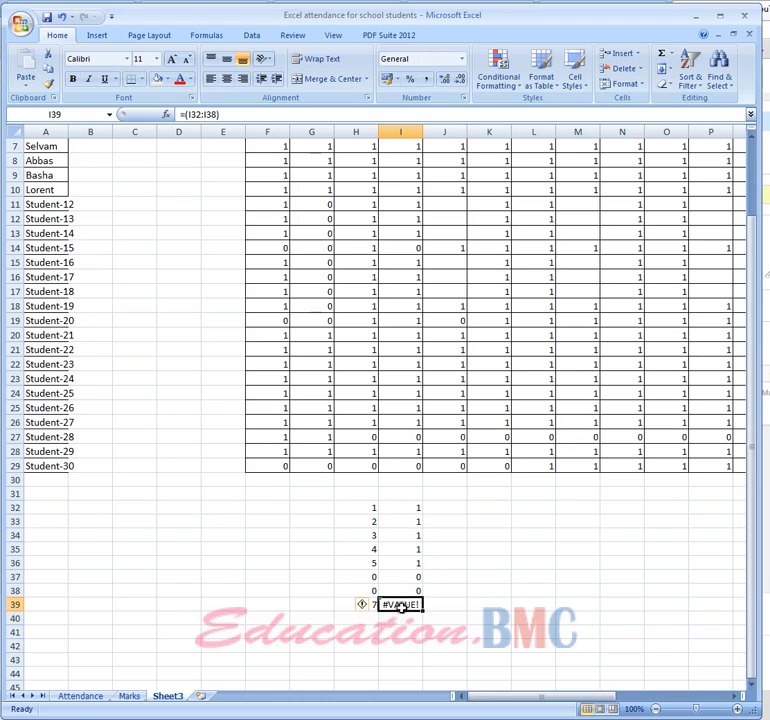
{"action": "left_click", "coordinate": [188, 113]}
{"action": "type", "text": "s"}
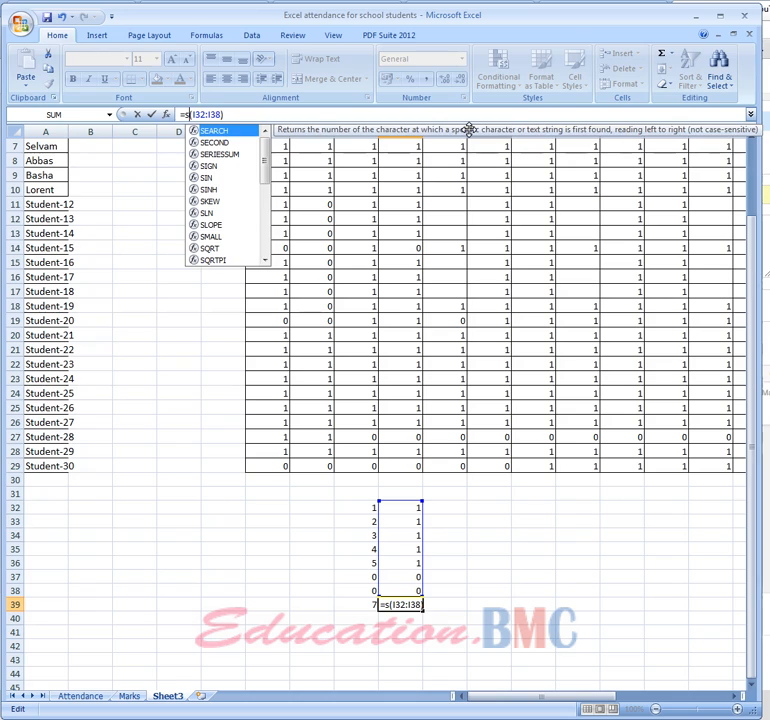
{"action": "type", "text": "um"}
{"action": "key", "text": "Return"}
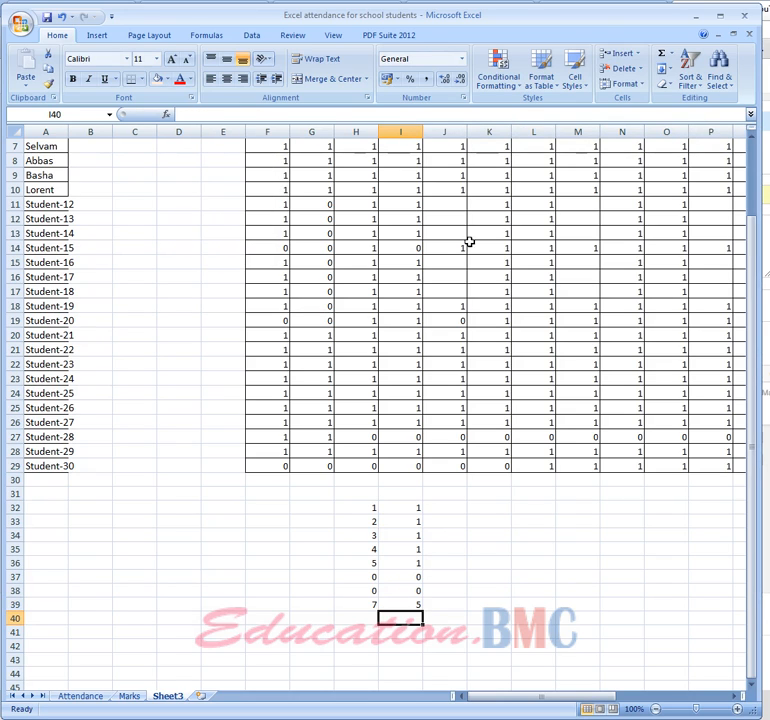
Compare the COUNT formula in H39 with the SUM formula in I39
{"action": "left_click", "coordinate": [360, 603]}
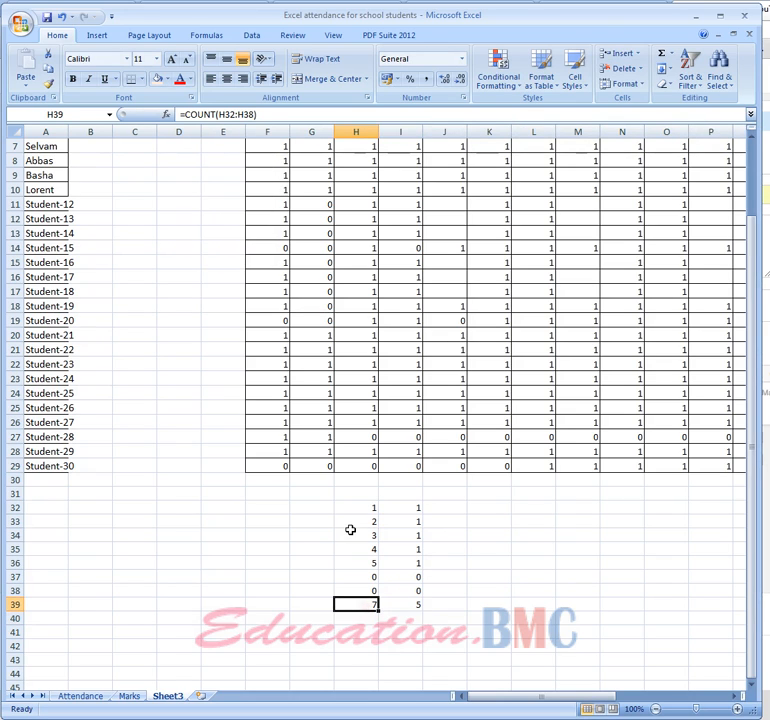
{"action": "left_click", "coordinate": [409, 606]}
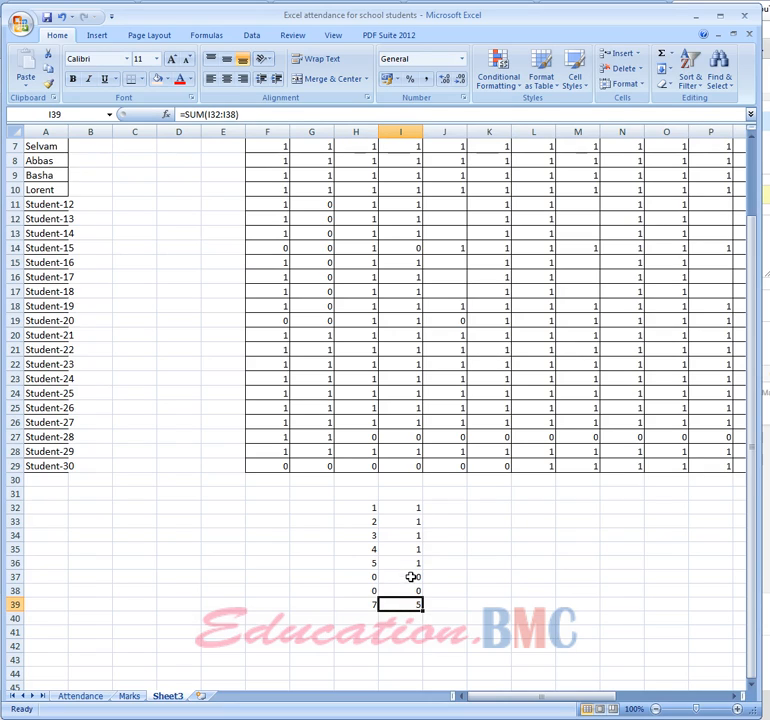
{"action": "left_click", "coordinate": [533, 586]}
Enter =SUM(F3:V3) in D3 to total the first student's days present
{"action": "scroll", "coordinate": [533, 588], "scroll_direction": "up", "scroll_amount": 2}
{"action": "left_click", "coordinate": [186, 190]}
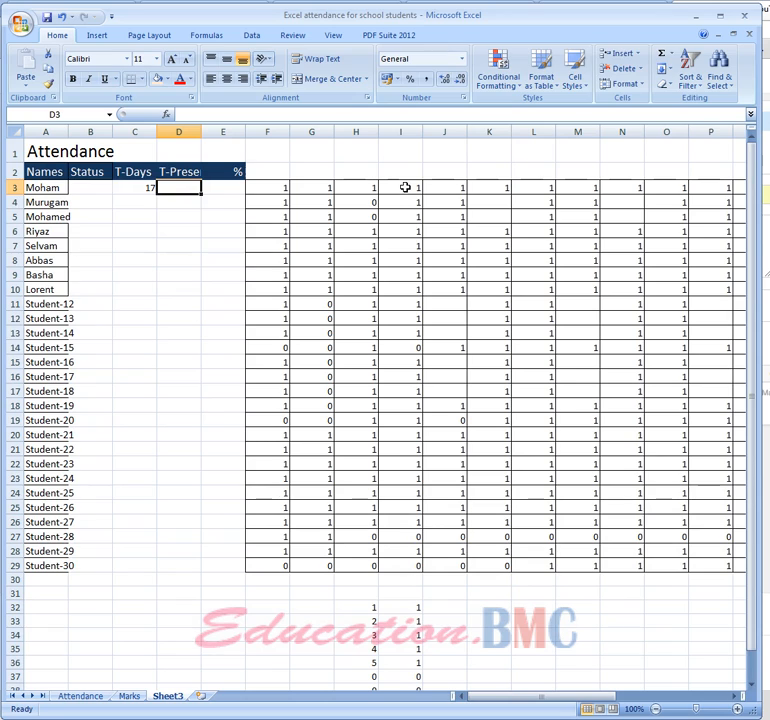
{"action": "type", "text": "=sum"}
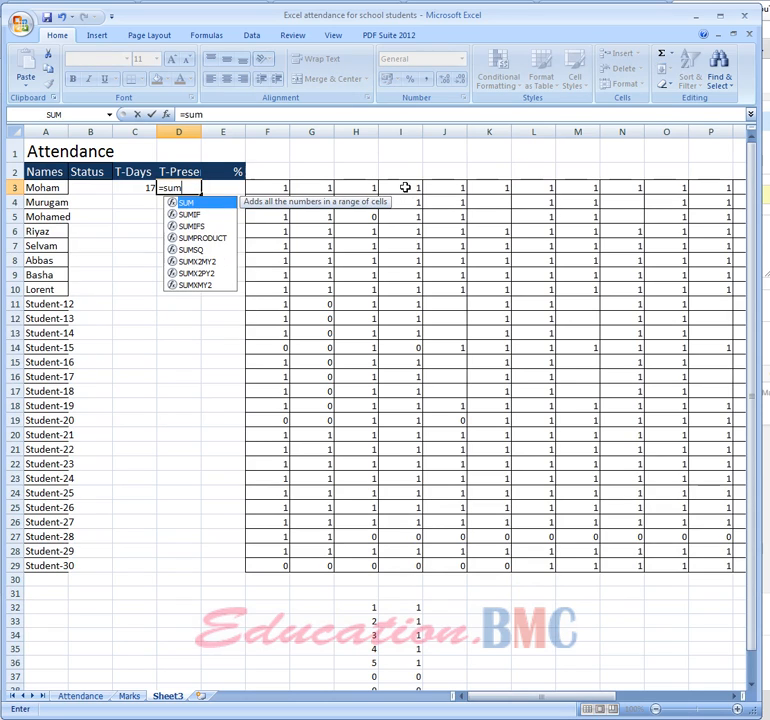
{"action": "type", "text": "("}
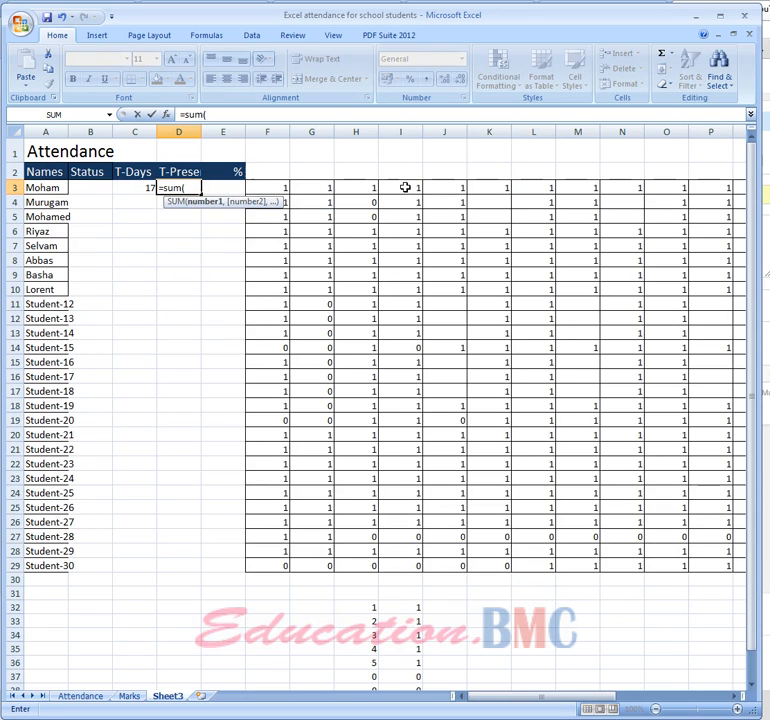
{"action": "left_click", "coordinate": [273, 188]}
{"action": "left_click_drag", "start_coordinate": [273, 188], "coordinate": [674, 188]}
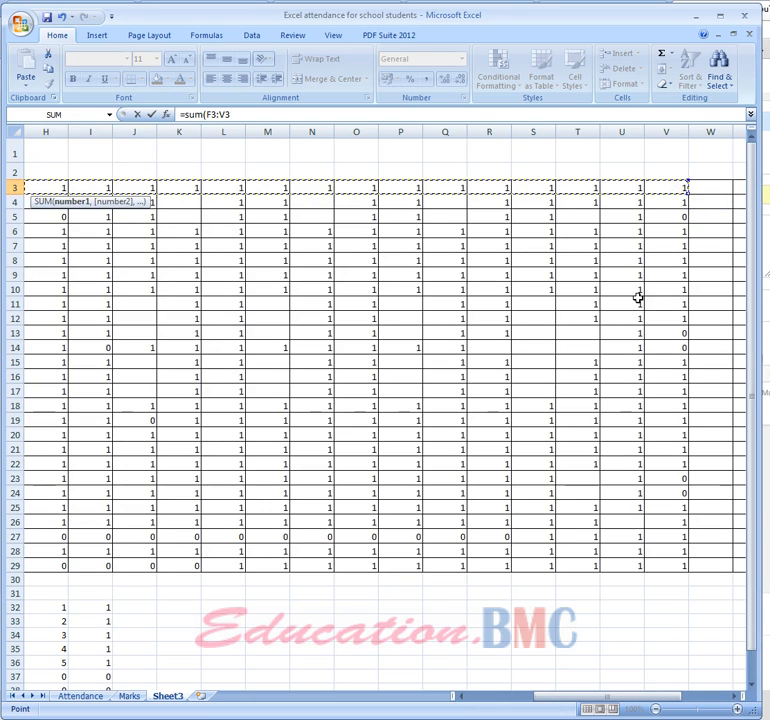
{"action": "type", "text": ")"}
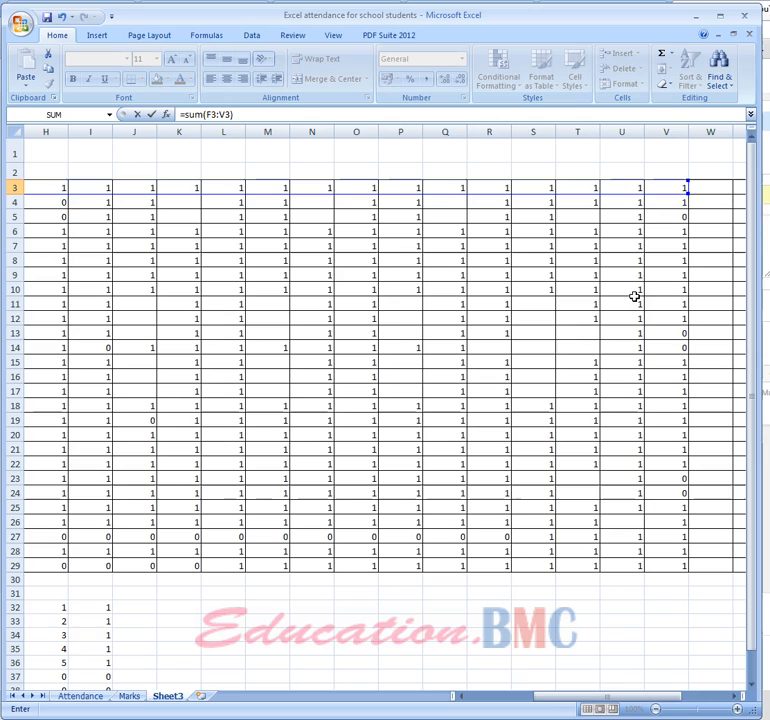
{"action": "key", "text": "Return"}
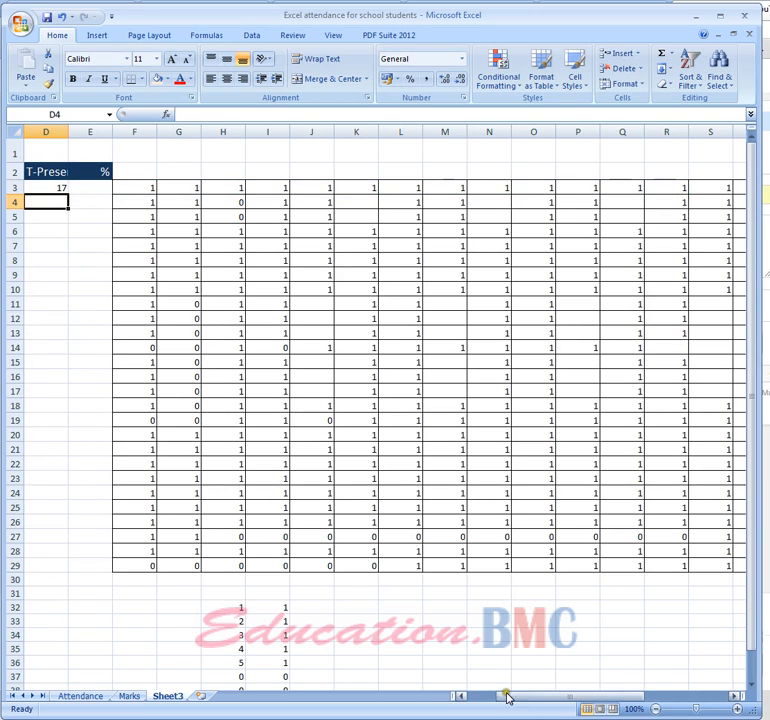
Mark the first student absent on the first five days by entering 0 in each cell of F3:J3
{"action": "left_click_drag", "start_coordinate": [509, 694], "coordinate": [465, 694]}
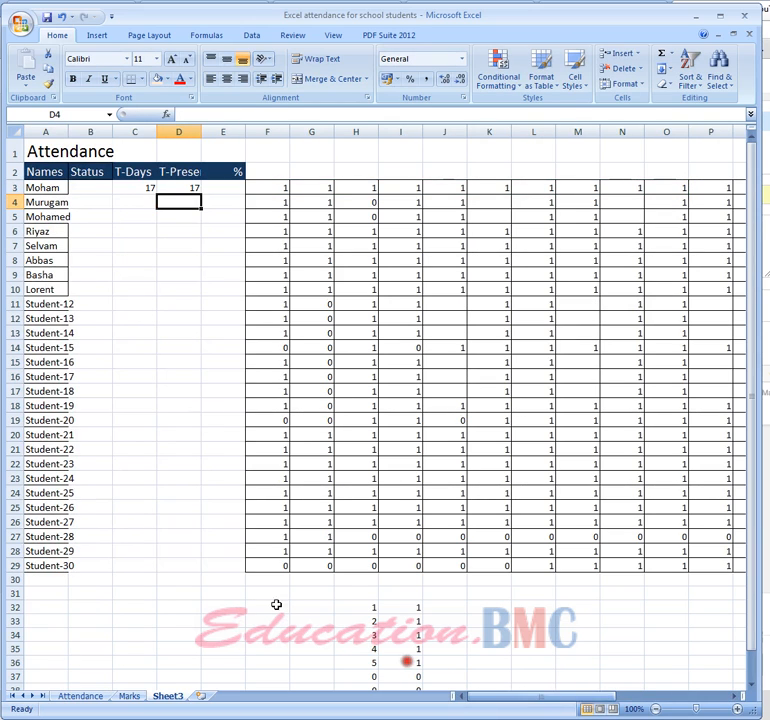
{"action": "left_click", "coordinate": [282, 189]}
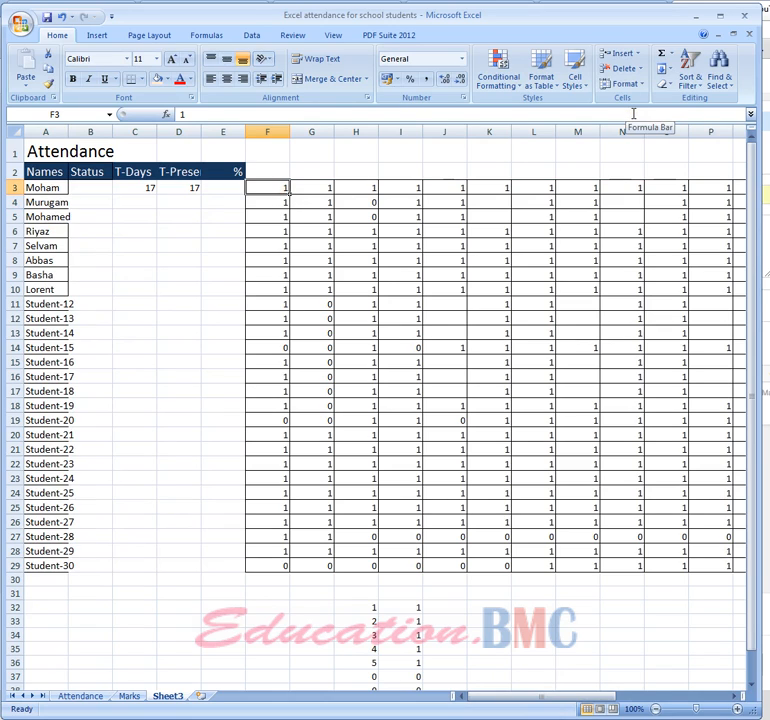
{"action": "type", "text": "0"}
{"action": "key", "text": "Return"}
{"action": "key", "text": "Tab"}
{"action": "type", "text": "0"}
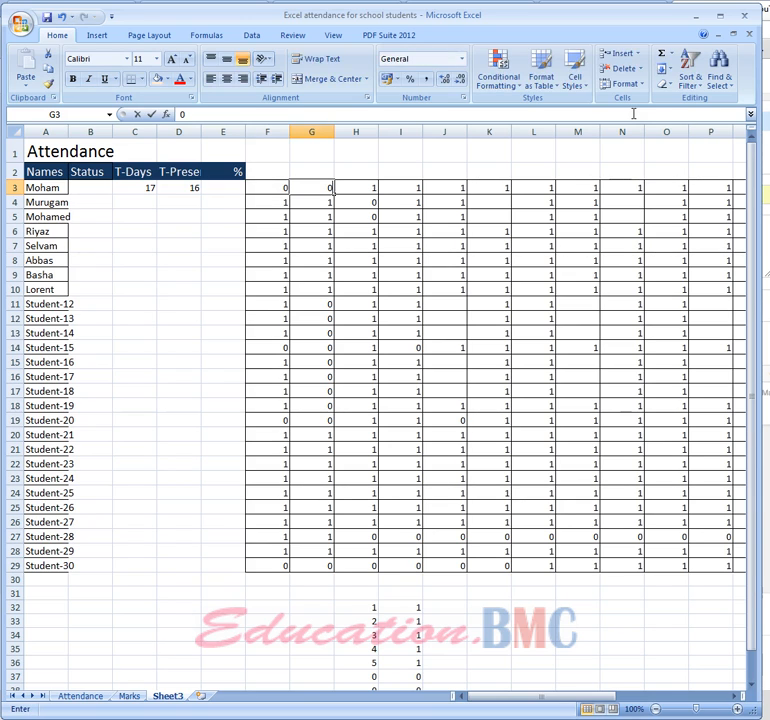
{"action": "key", "text": "Tab"}
{"action": "type", "text": "0"}
{"action": "key", "text": "Tab"}
{"action": "type", "text": "0"}
{"action": "key", "text": "Tab"}
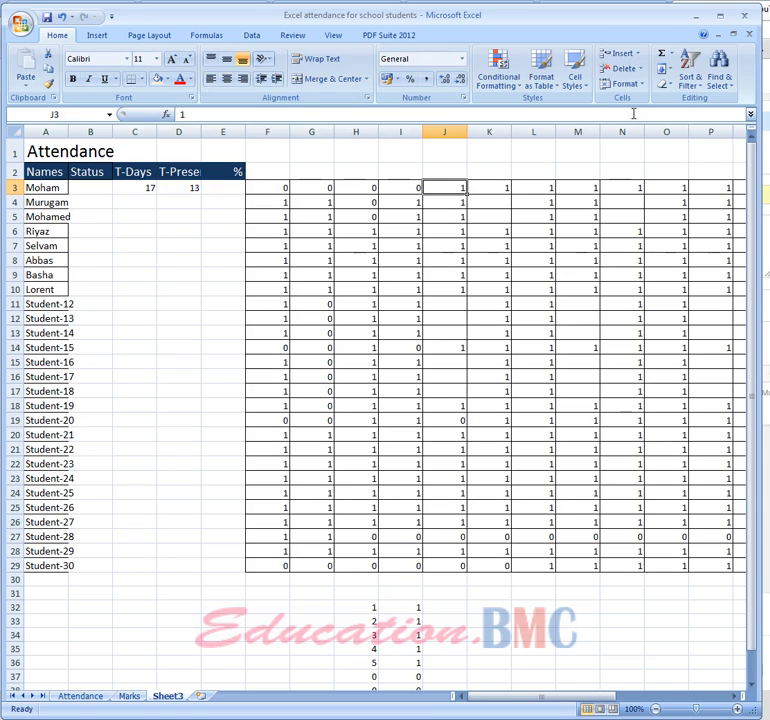
{"action": "type", "text": "0"}
{"action": "key", "text": "Tab"}
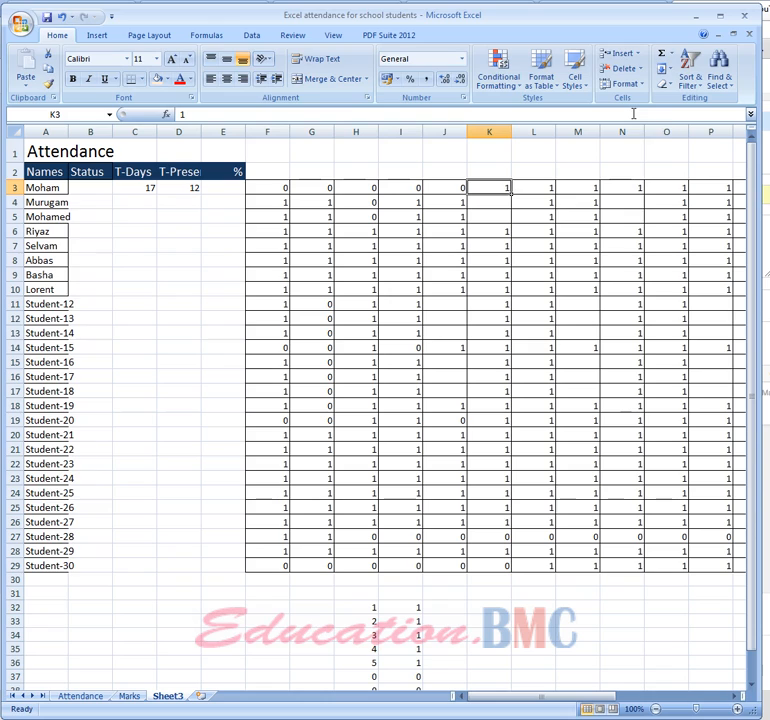
Delete the attendance mark in J3 so the first student's fifth day is blank
{"action": "key", "text": "Left"}
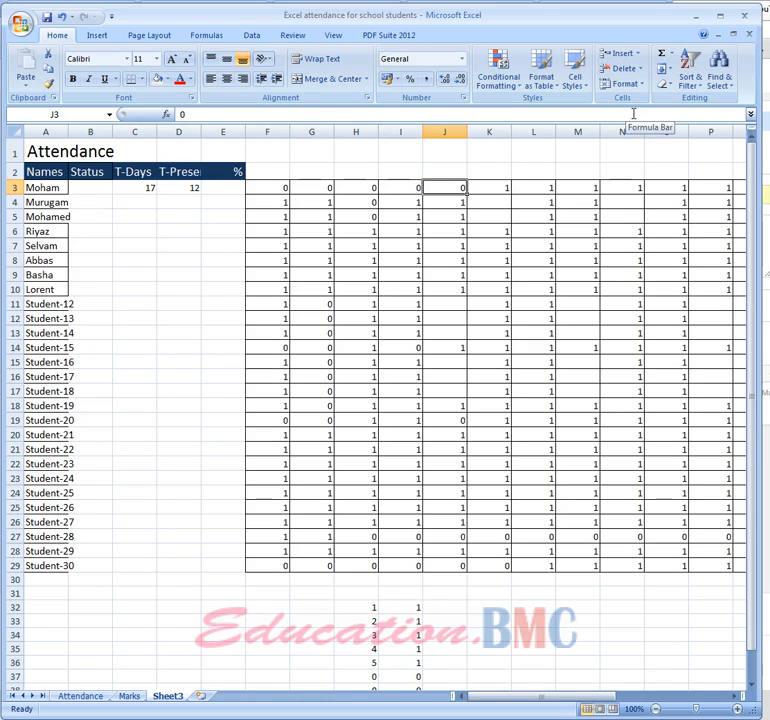
{"action": "key", "text": "BackSpace"}
{"action": "key", "text": "Return"}
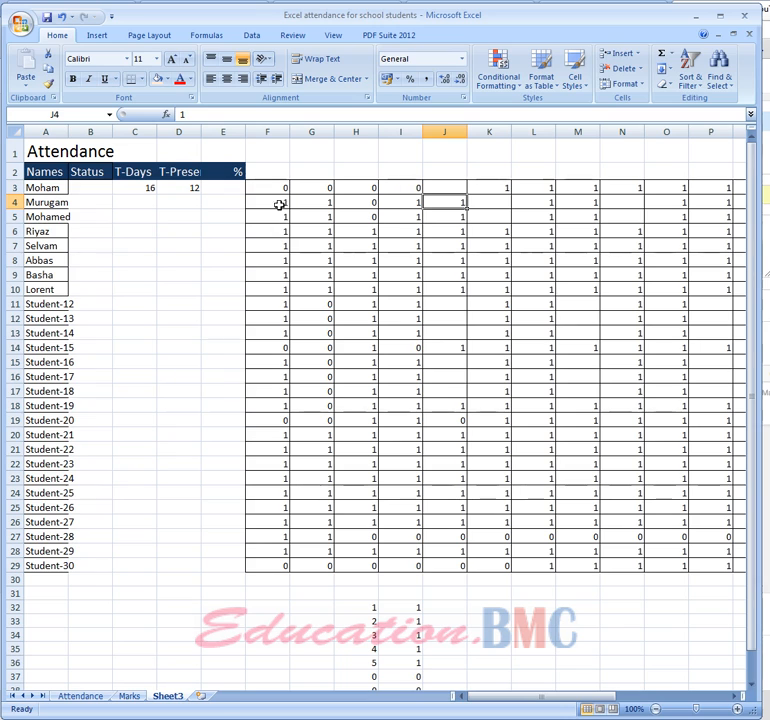
Clear the contents of the whole attendance grid F3:AB29, and select its first cell, F3
{"action": "left_click_drag", "start_coordinate": [281, 187], "coordinate": [661, 560]}
{"action": "right_click", "coordinate": [661, 560]}
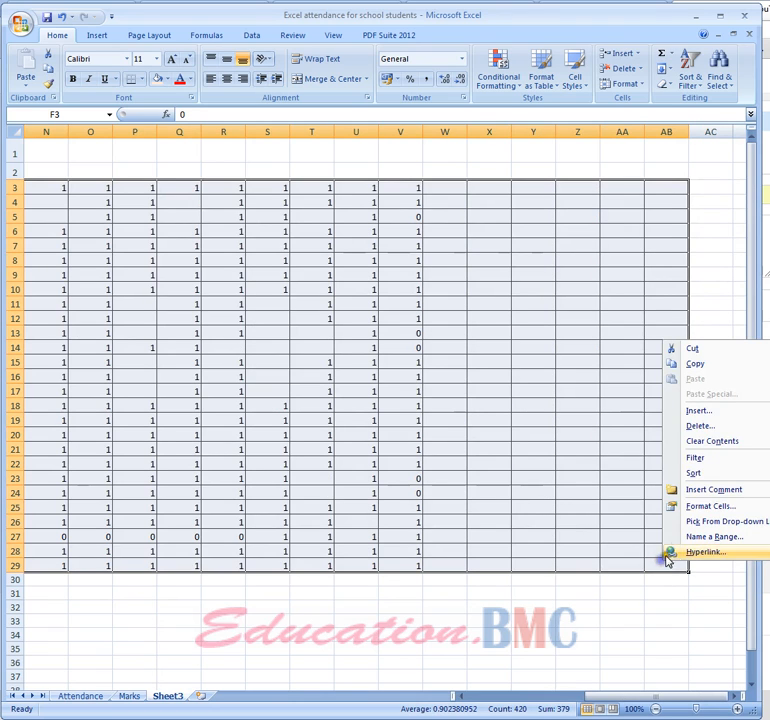
{"action": "left_click", "coordinate": [708, 441]}
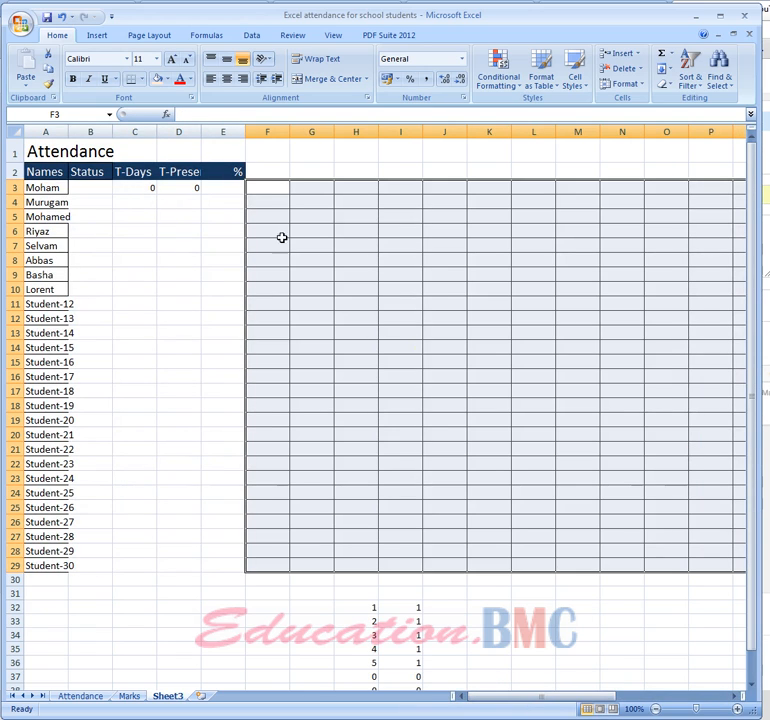
{"action": "left_click", "coordinate": [266, 187]}
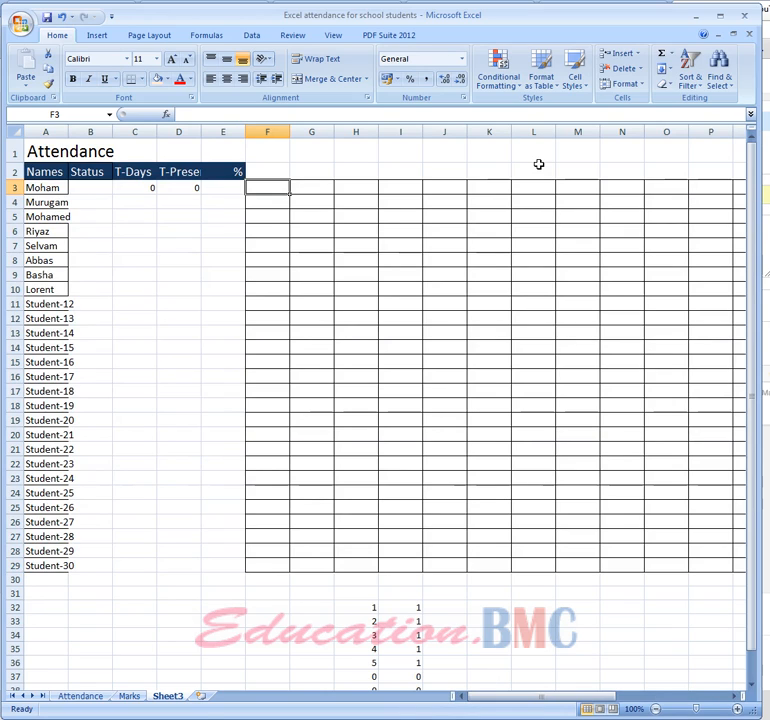
Enter the first student's attendance marks 1, 0, 0, 1, 1 in cells F3:J3
{"action": "type", "text": "1"}
{"action": "key", "text": "Tab"}
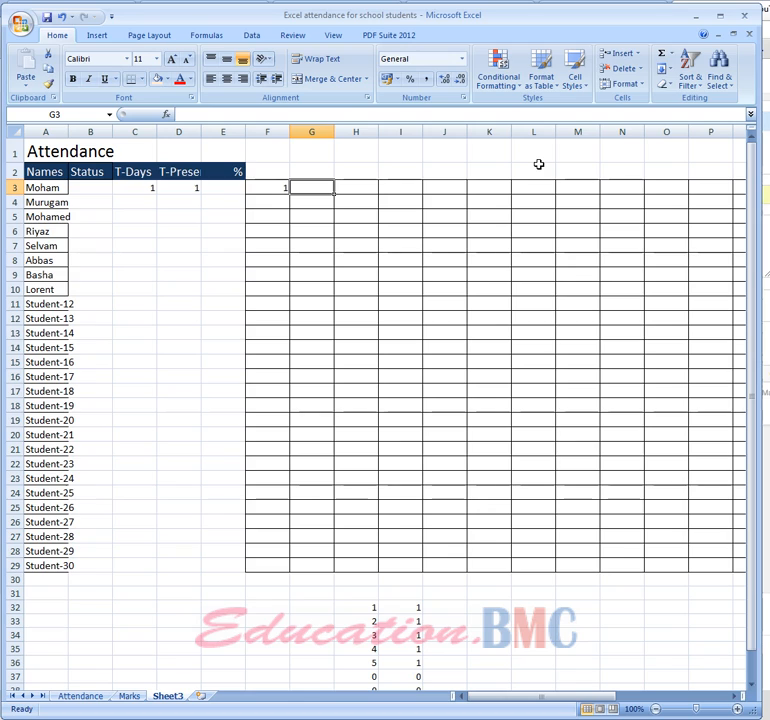
{"action": "type", "text": "0"}
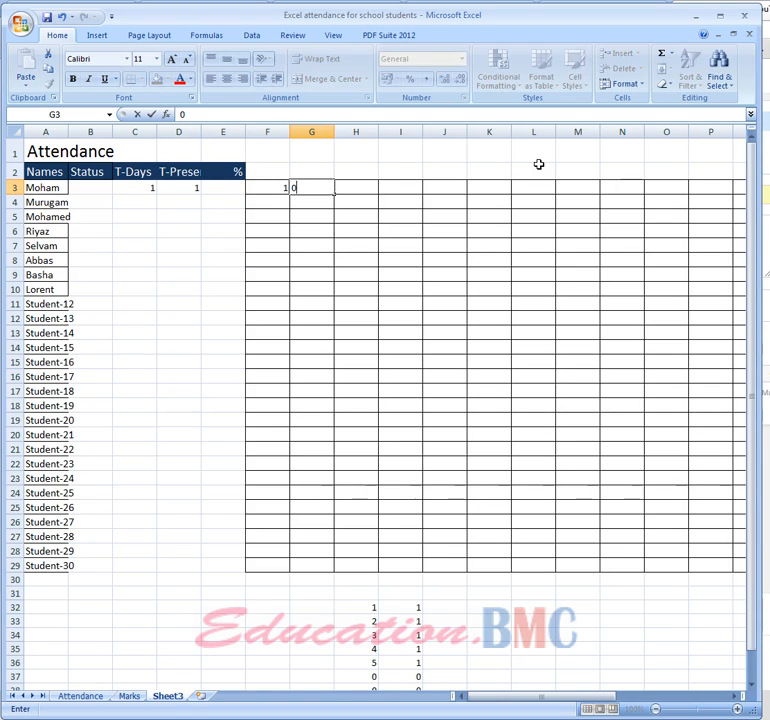
{"action": "key", "text": "Tab"}
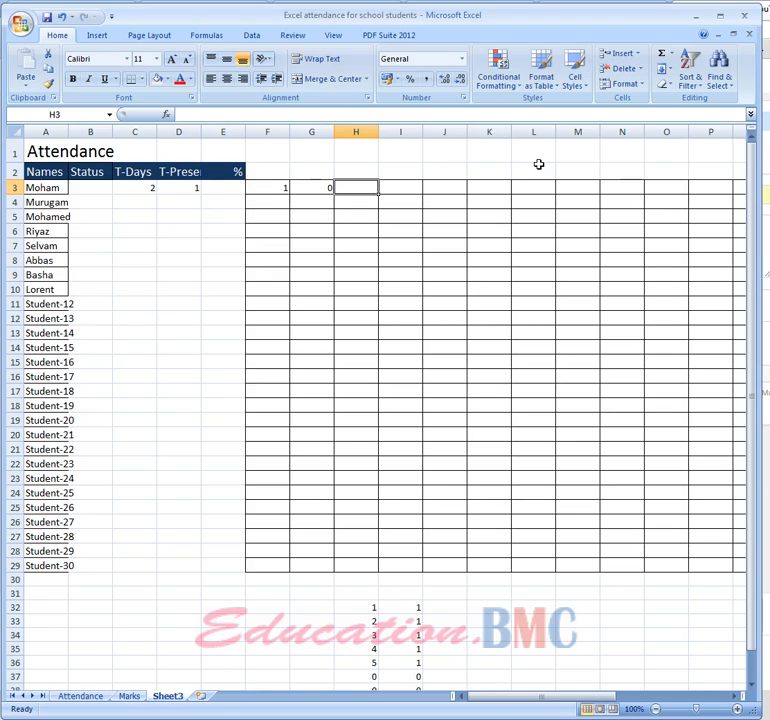
{"action": "type", "text": "0"}
{"action": "key", "text": "Tab"}
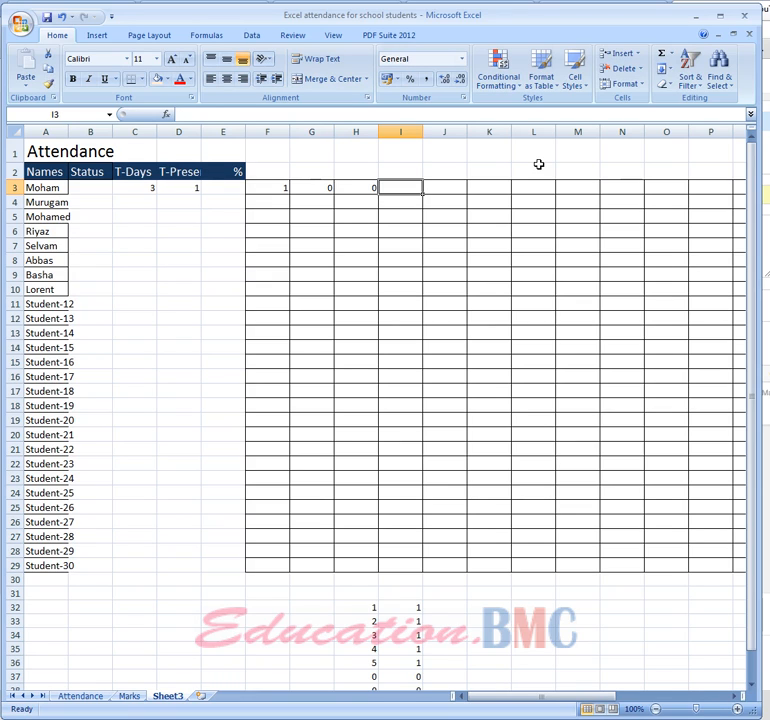
{"action": "type", "text": "1"}
{"action": "key", "text": "Tab"}
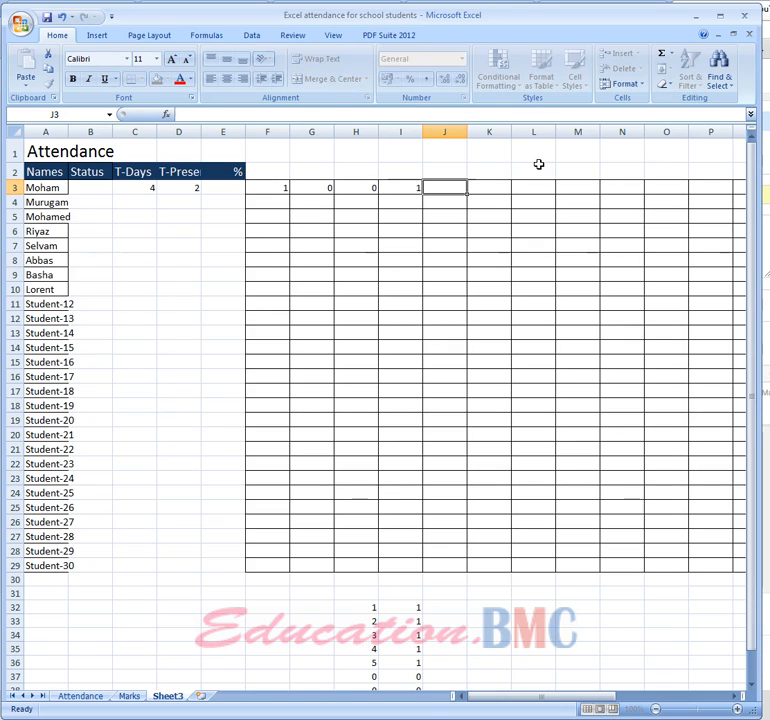
{"action": "type", "text": "1"}
{"action": "key", "text": "Tab"}
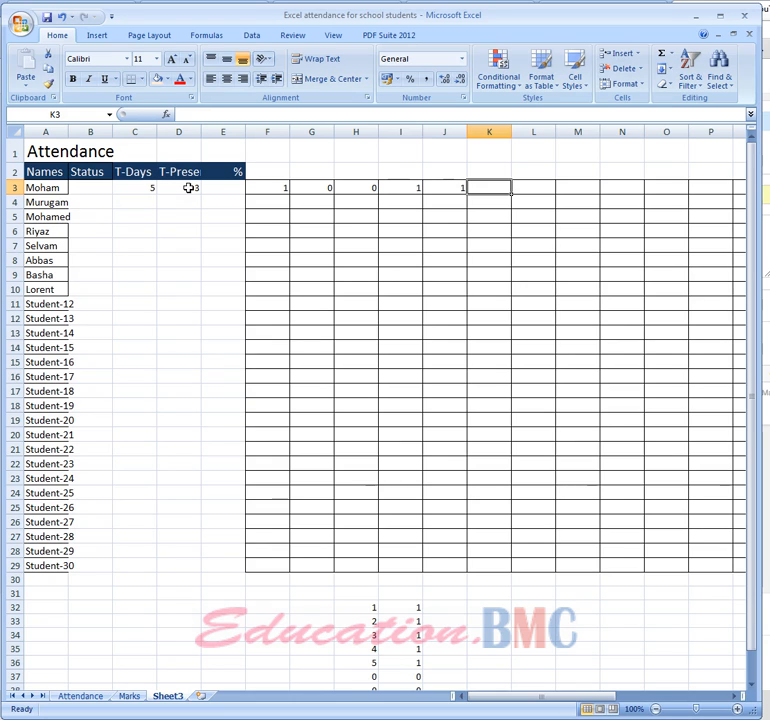
Undo the test marks in row 3 and the clearing of the attendance grid
{"action": "left_click", "coordinate": [60, 16]}
{"action": "left_click", "coordinate": [60, 16]}
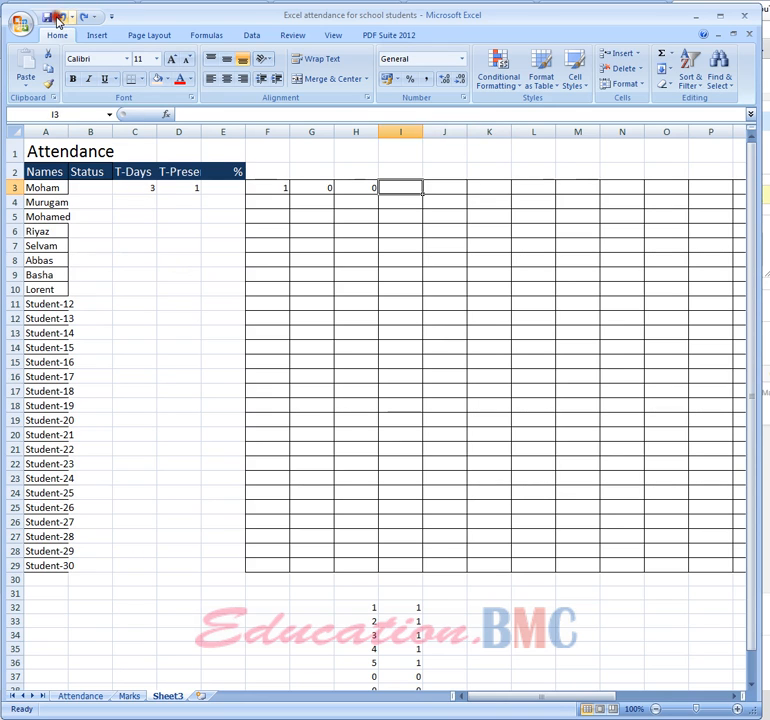
{"action": "left_click", "coordinate": [60, 16]}
{"action": "left_click", "coordinate": [60, 16]}
{"action": "left_click", "coordinate": [60, 16]}
{"action": "left_click", "coordinate": [58, 15]}
{"action": "left_click", "coordinate": [222, 330]}
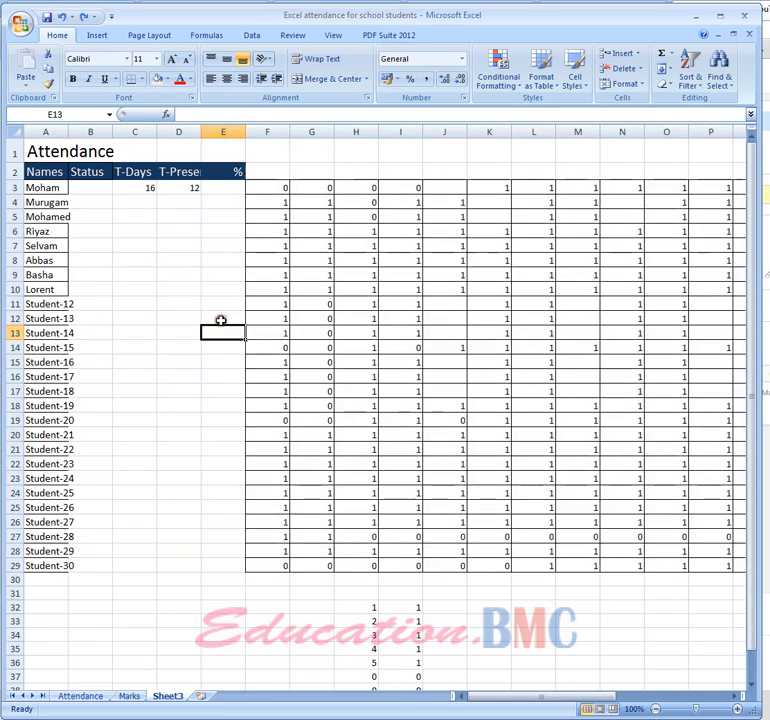
Fill the total-days and days-present formulas from C3:D3 down to row 29 for all students
{"action": "left_click_drag", "start_coordinate": [133, 188], "coordinate": [223, 575]}
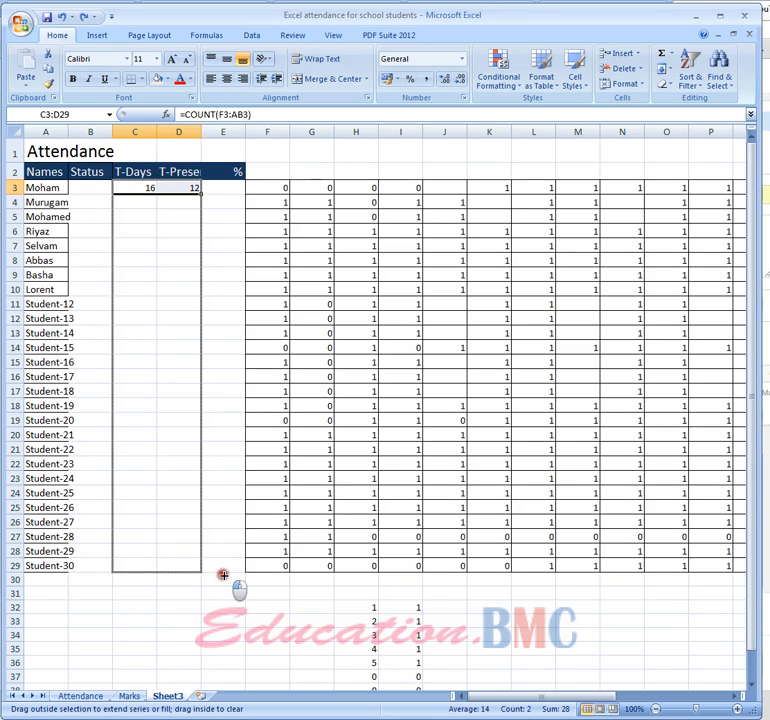
{"action": "left_click_drag", "start_coordinate": [223, 575], "coordinate": [223, 575]}
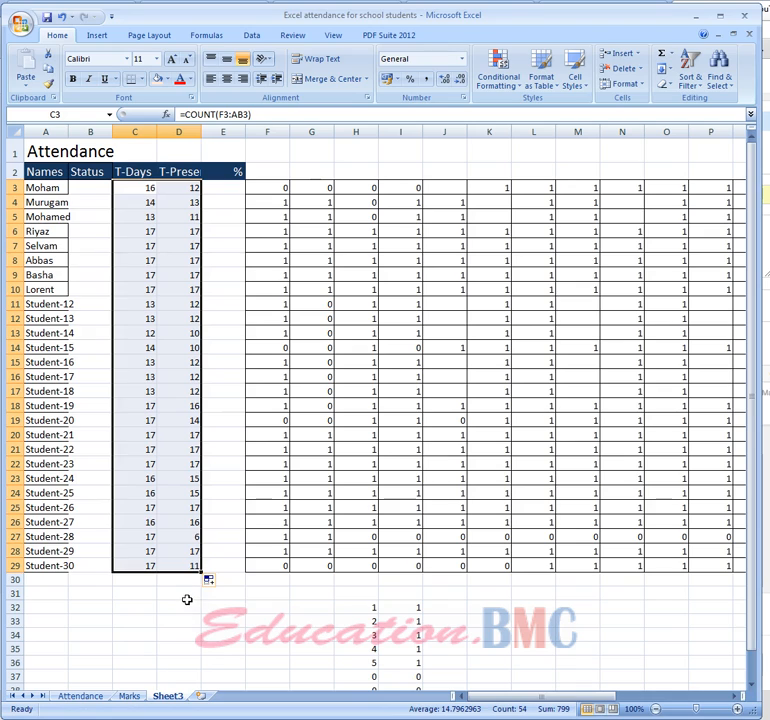
{"action": "left_click", "coordinate": [161, 615]}
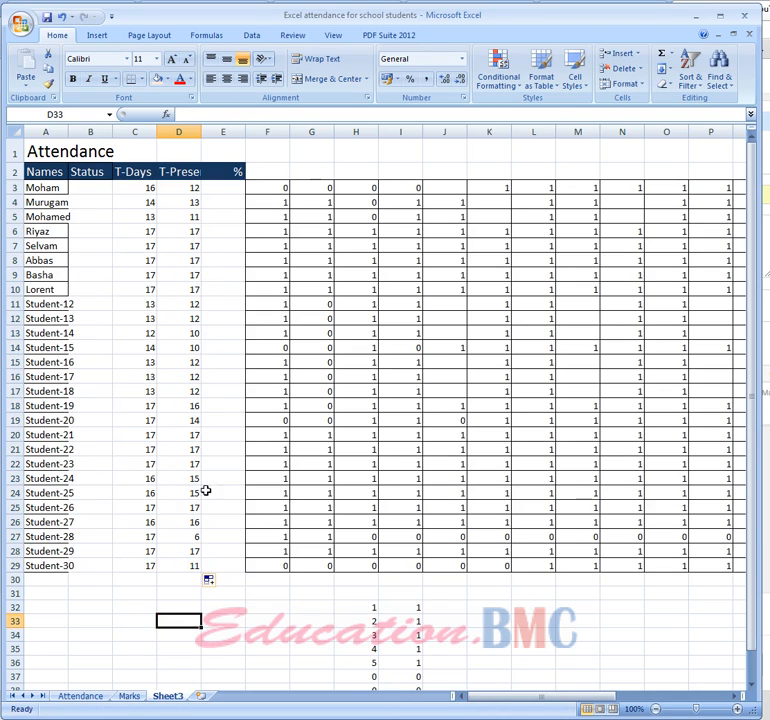
Copy the percentage formula =SUM(D3/C3) from cell E3 on the Attendance sheet
{"action": "left_click", "coordinate": [84, 696]}
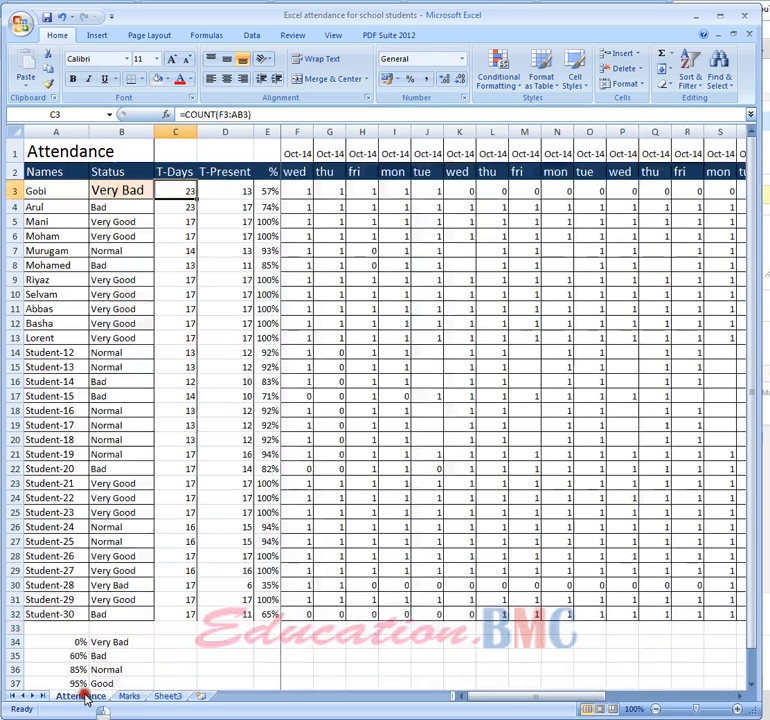
{"action": "left_click", "coordinate": [266, 190]}
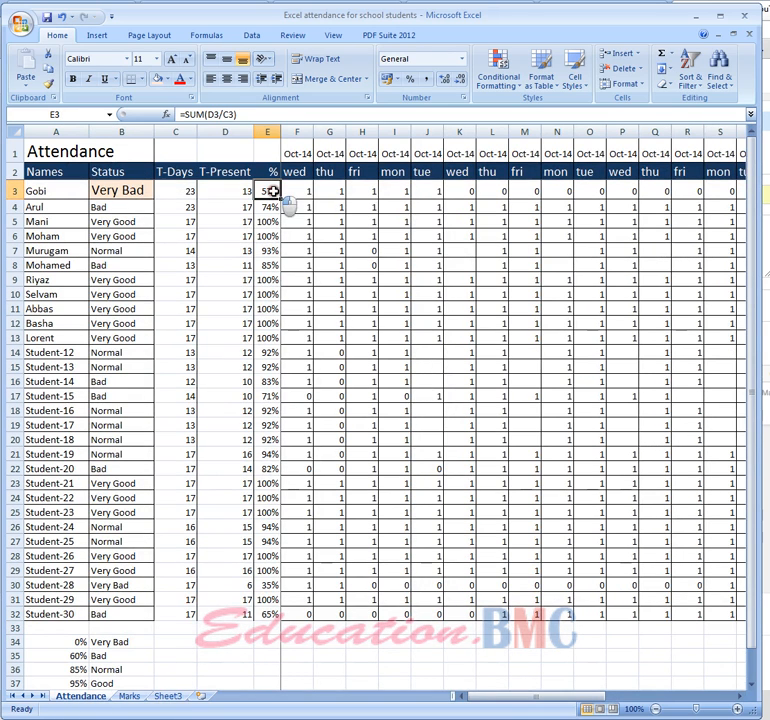
{"action": "left_click", "coordinate": [236, 116]}
{"action": "left_click_drag", "start_coordinate": [236, 116], "coordinate": [182, 115]}
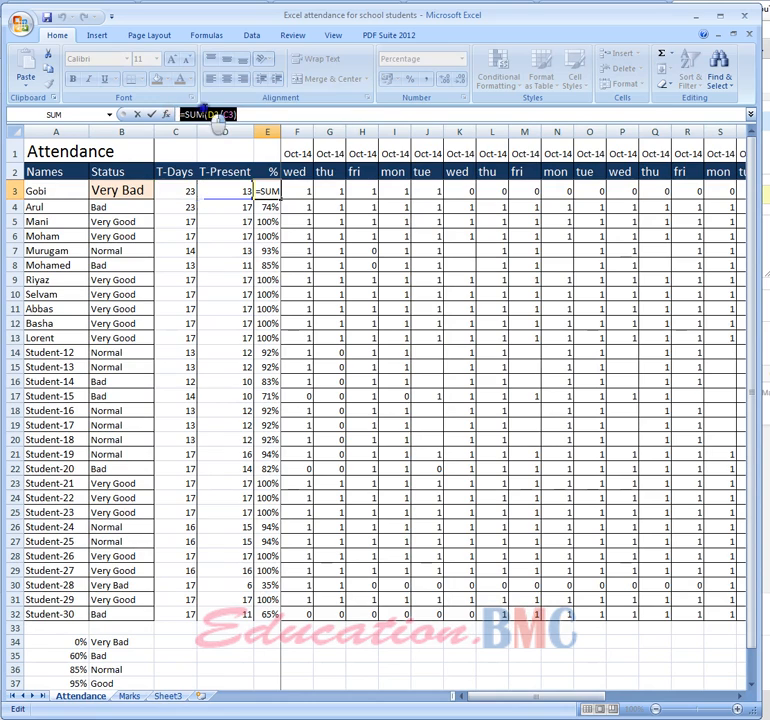
{"action": "right_click", "coordinate": [210, 115]}
{"action": "left_click", "coordinate": [249, 134]}
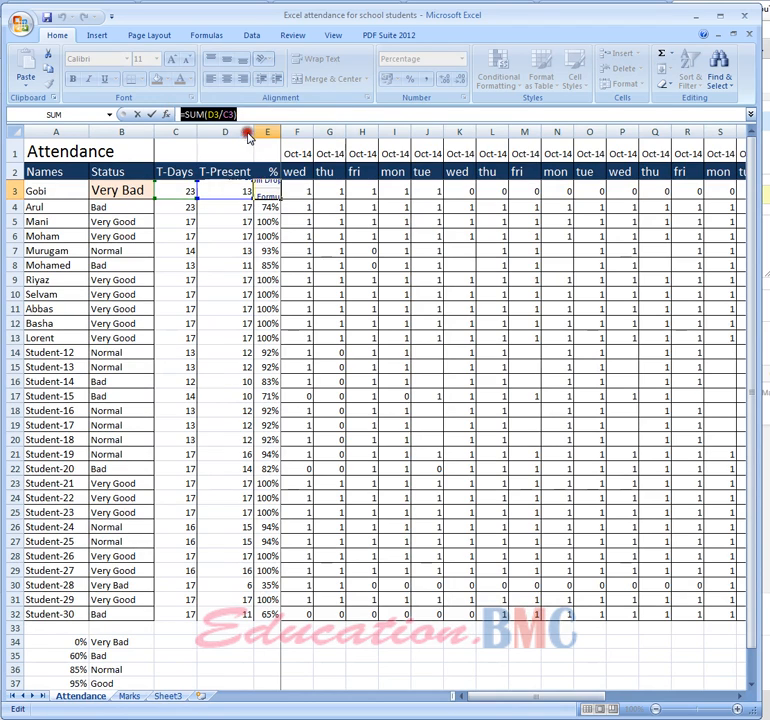
Try to paste the copied percentage formula into E3 on Sheet3 while the source cell is still being edited
{"action": "left_click", "coordinate": [167, 696]}
{"action": "left_click", "coordinate": [224, 190]}
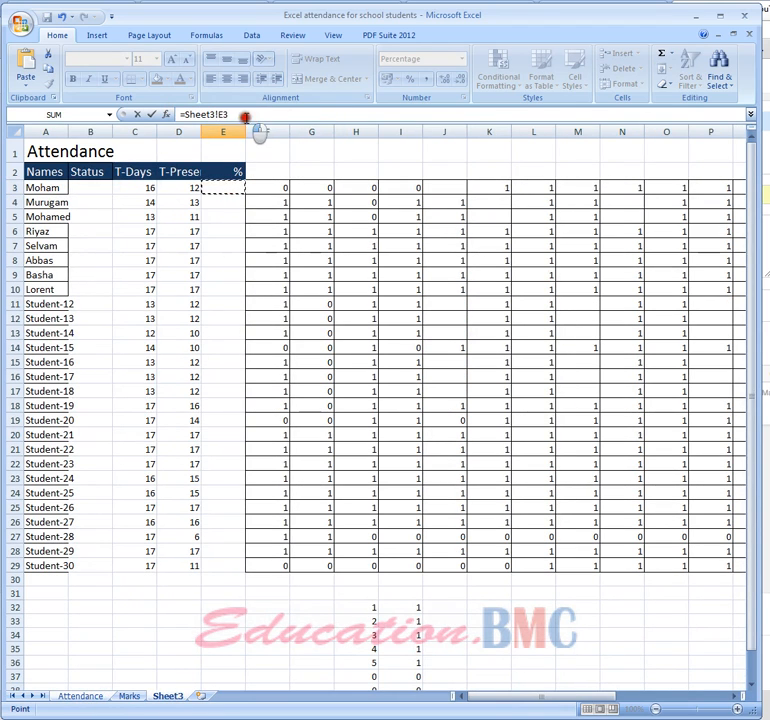
{"action": "left_click_drag", "start_coordinate": [246, 115], "coordinate": [152, 104]}
{"action": "key", "text": "ctrl+v"}
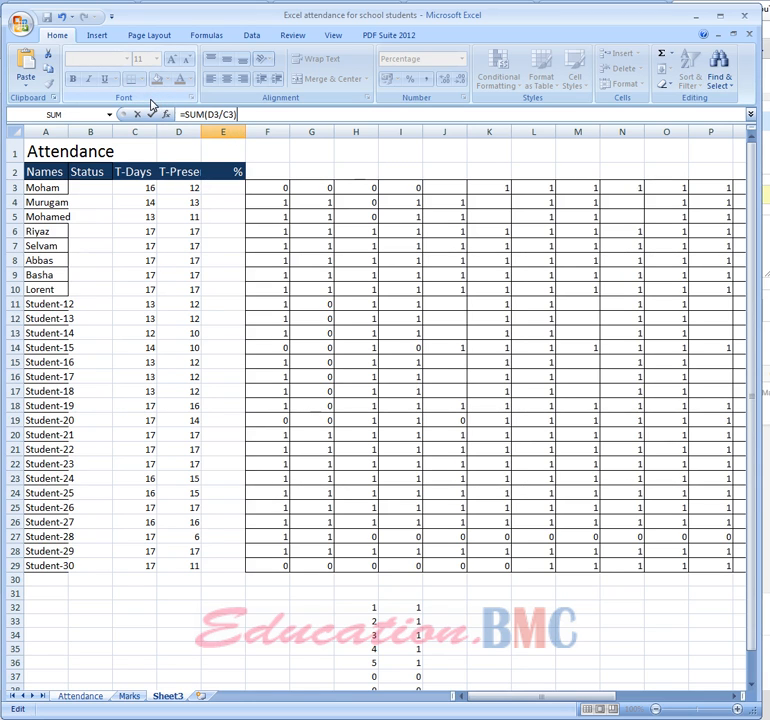
{"action": "key", "text": "Return"}
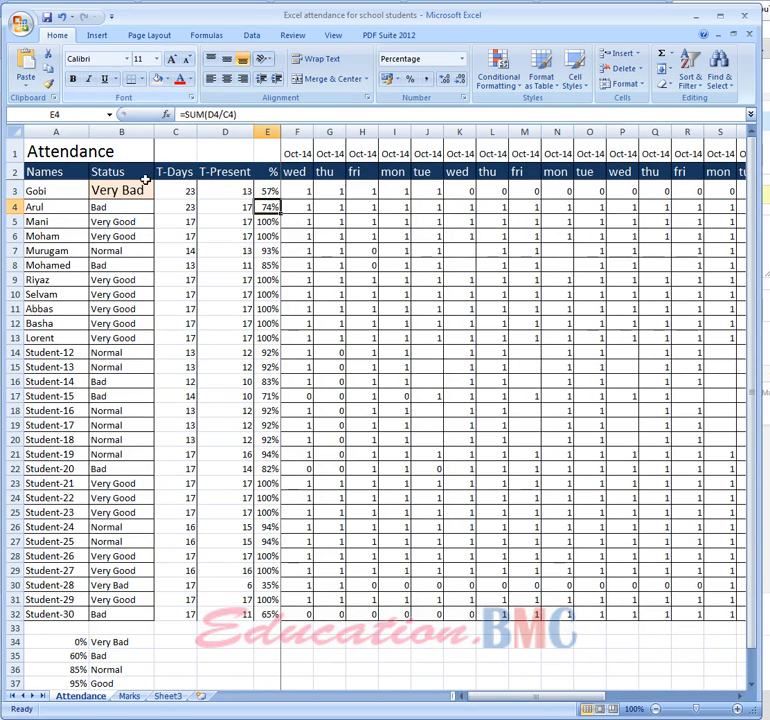
Paste =SUM(D3/C3) into cell E3 on Sheet3 and review the cells it references
{"action": "left_click", "coordinate": [172, 696]}
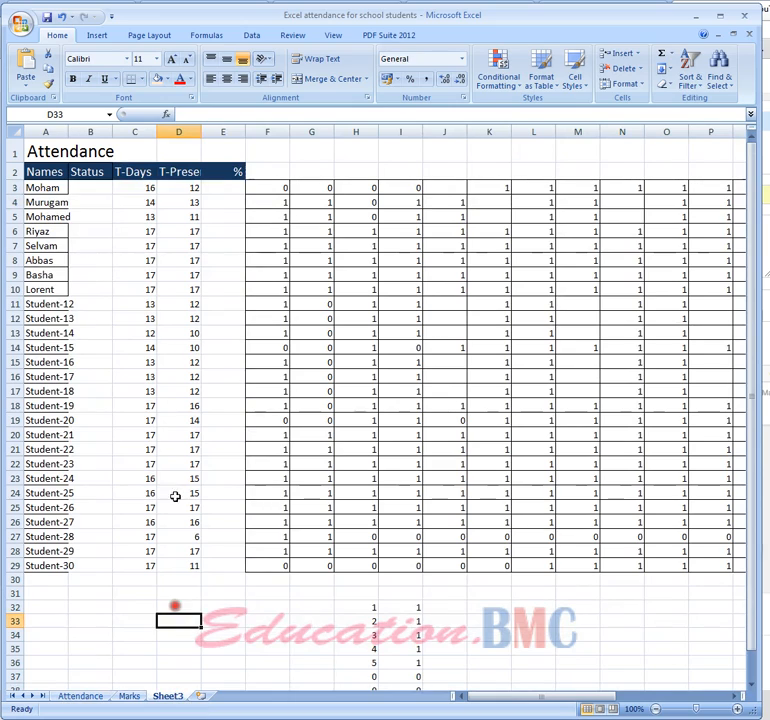
{"action": "left_click", "coordinate": [221, 188]}
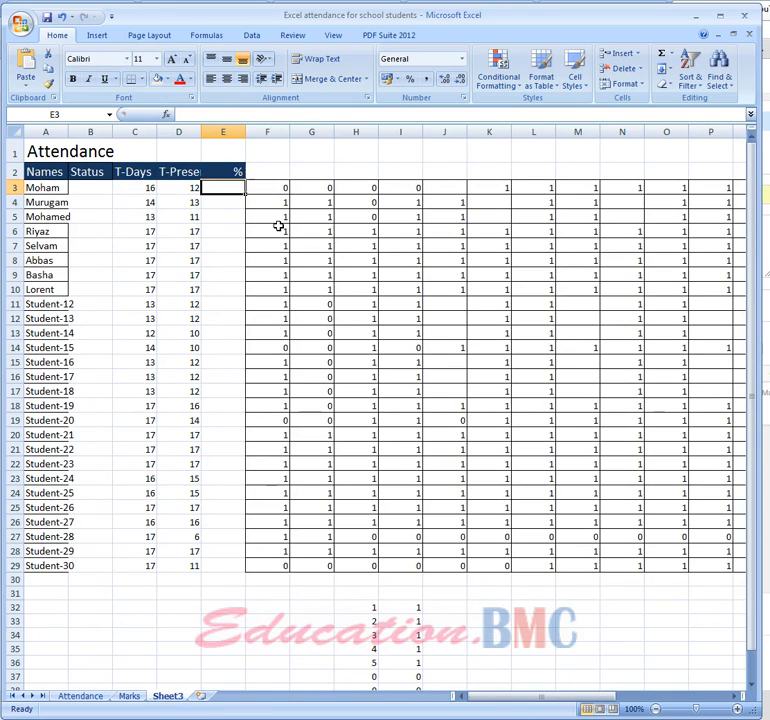
{"action": "key", "text": "ctrl+v"}
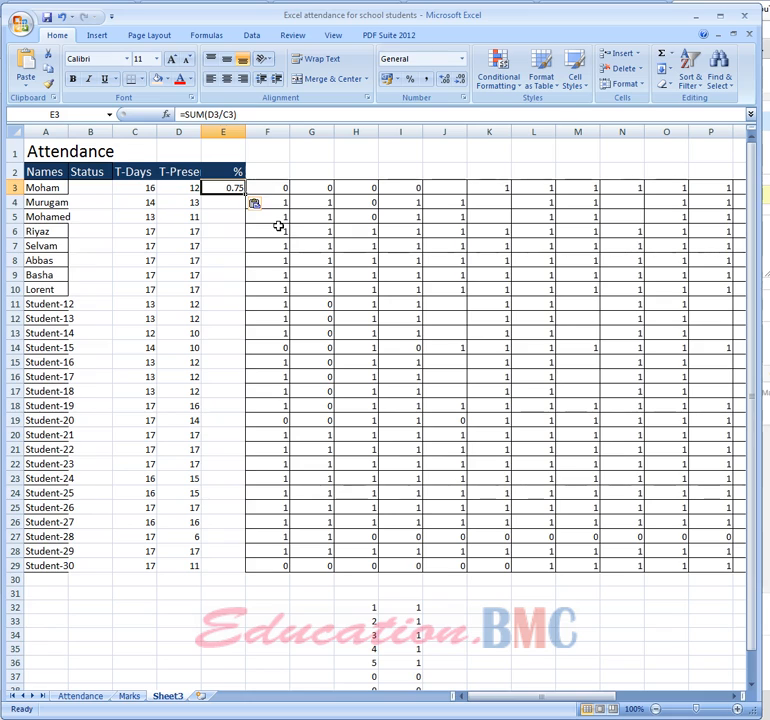
{"action": "key", "text": "Down"}
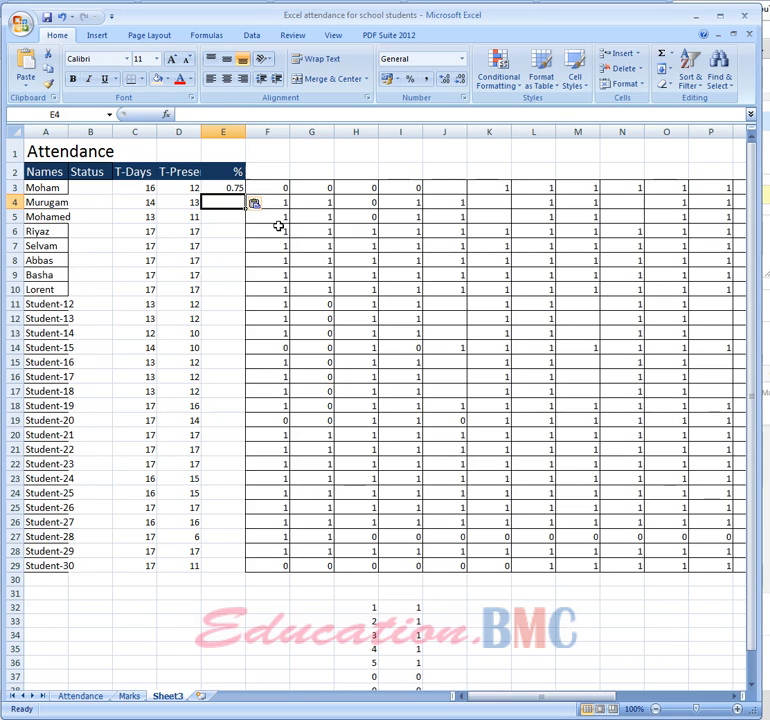
{"action": "left_click", "coordinate": [232, 186]}
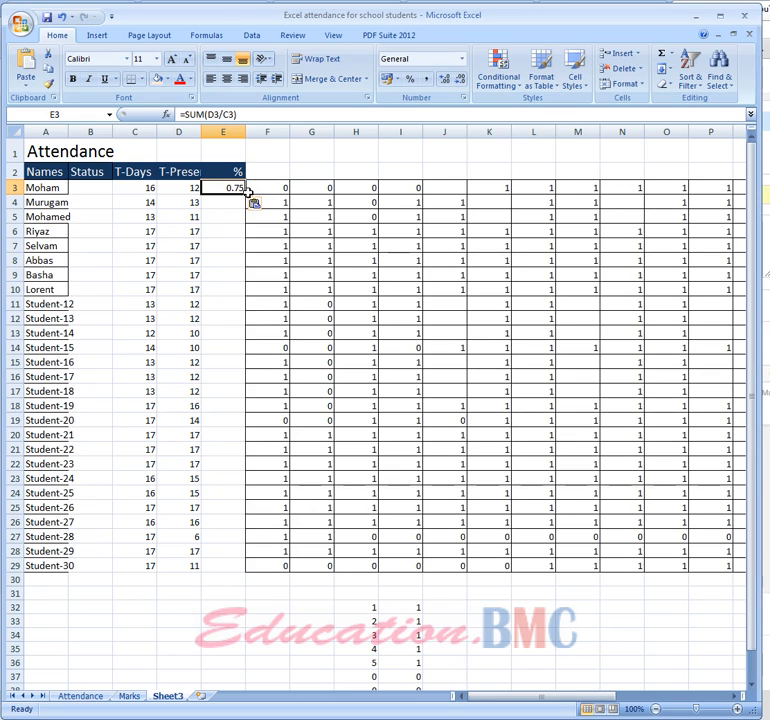
{"action": "left_click", "coordinate": [214, 114]}
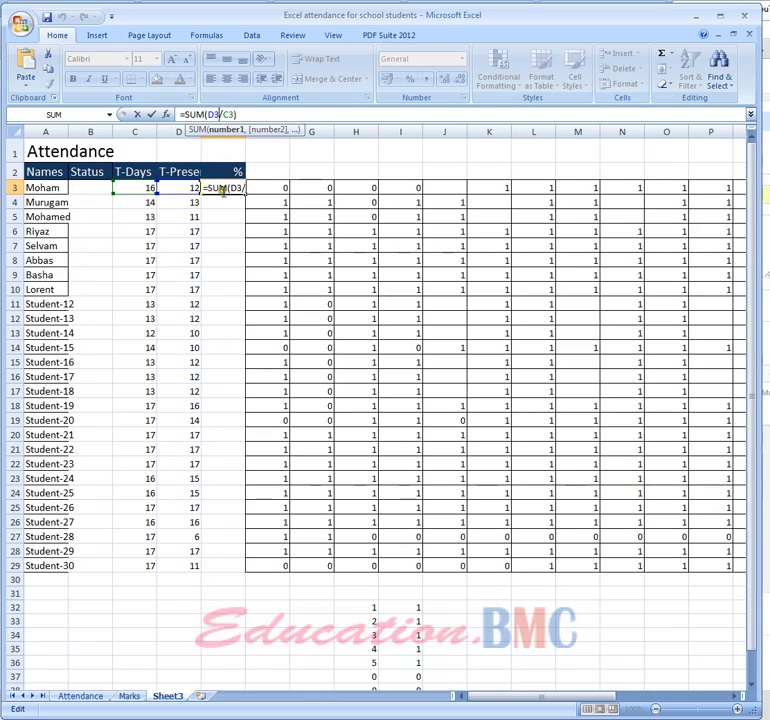
{"action": "key", "text": "Return"}
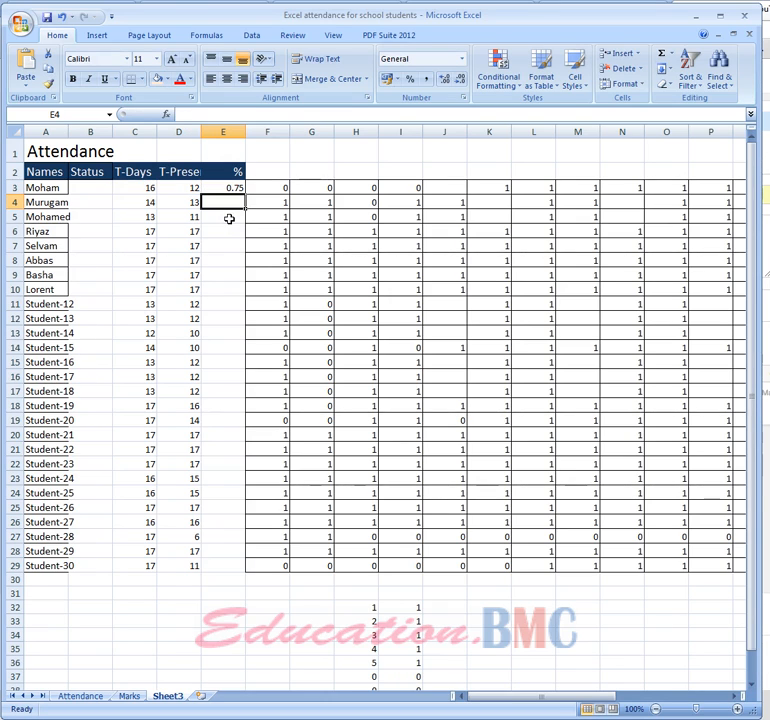
Format the first student's result in E3 as Percentage
{"action": "left_click", "coordinate": [230, 187]}
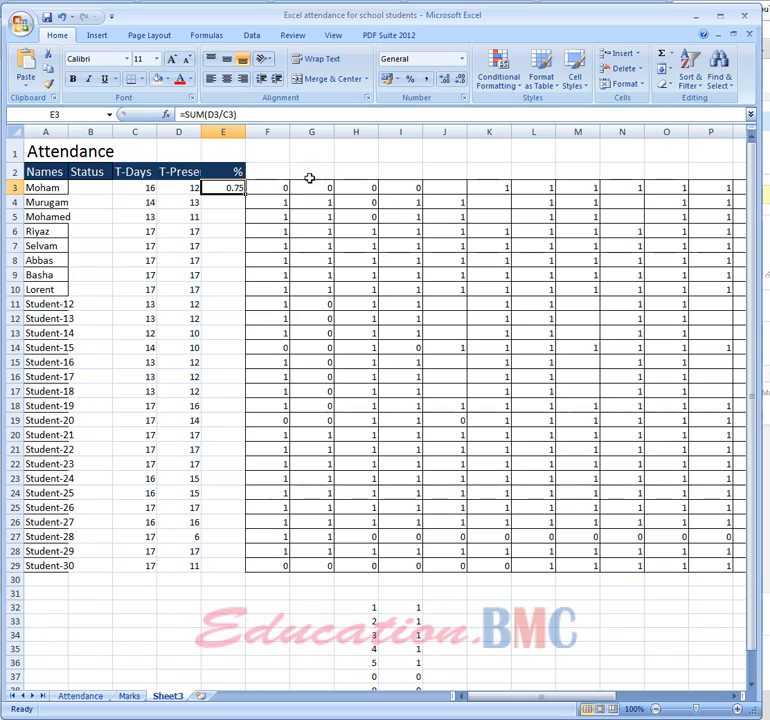
{"action": "left_click", "coordinate": [460, 58]}
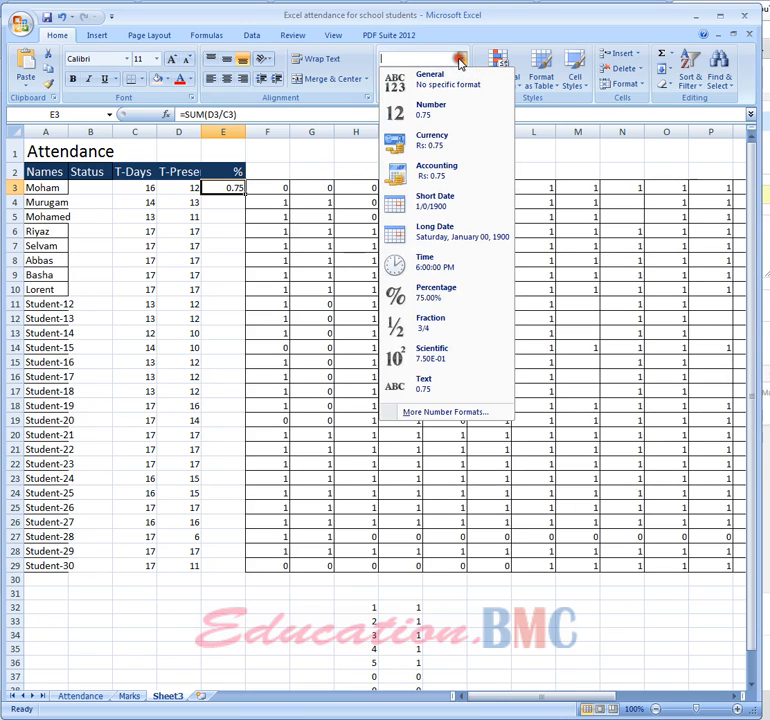
{"action": "left_click", "coordinate": [432, 304]}
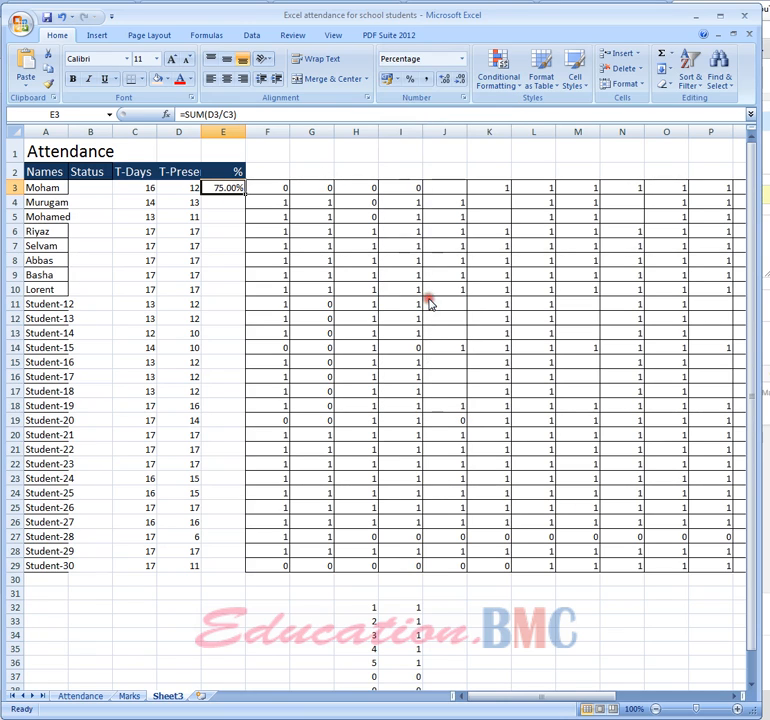
{"action": "left_click", "coordinate": [233, 235]}
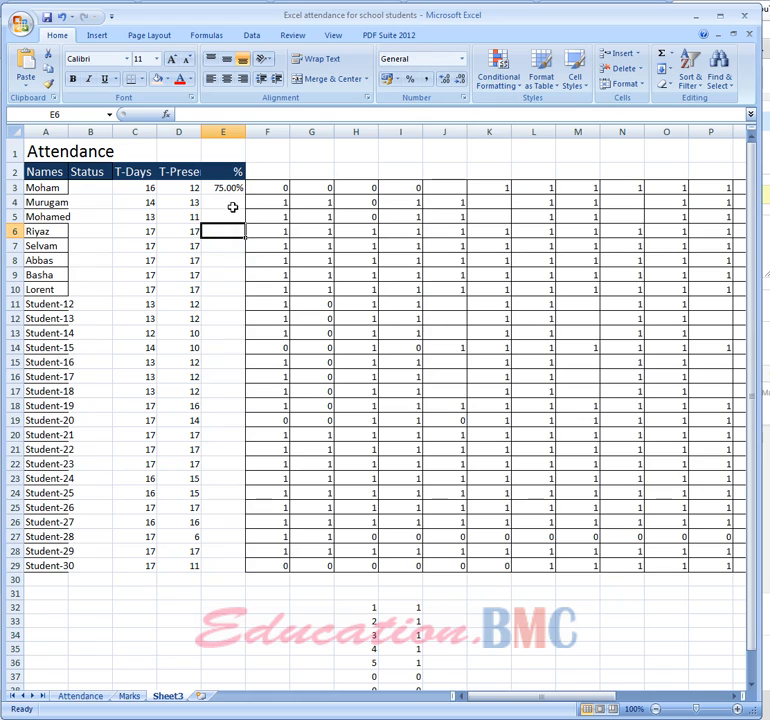
Fill the percentage formula from E3 down to E29 for all students
{"action": "left_click", "coordinate": [238, 189]}
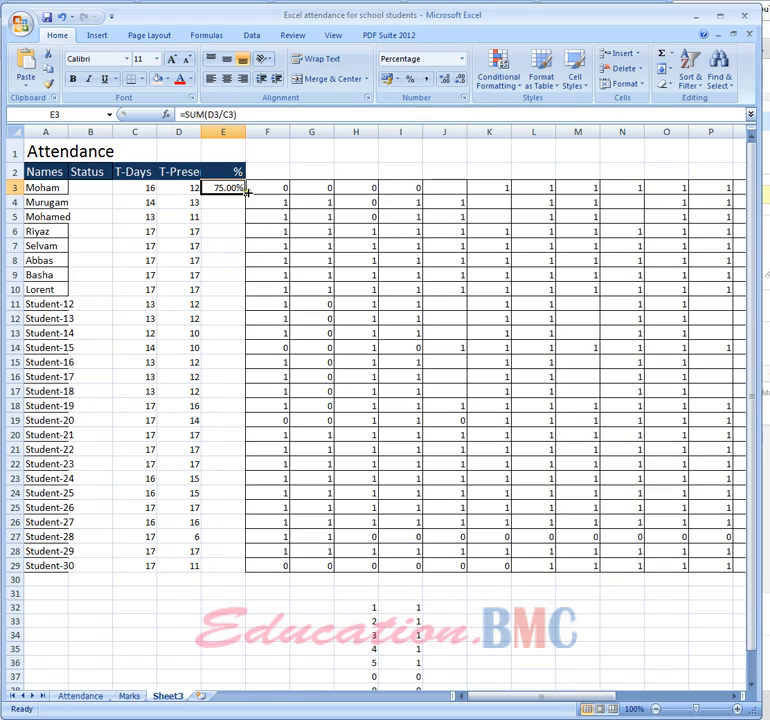
{"action": "left_click_drag", "start_coordinate": [243, 190], "coordinate": [252, 568]}
{"action": "left_click", "coordinate": [194, 607]}
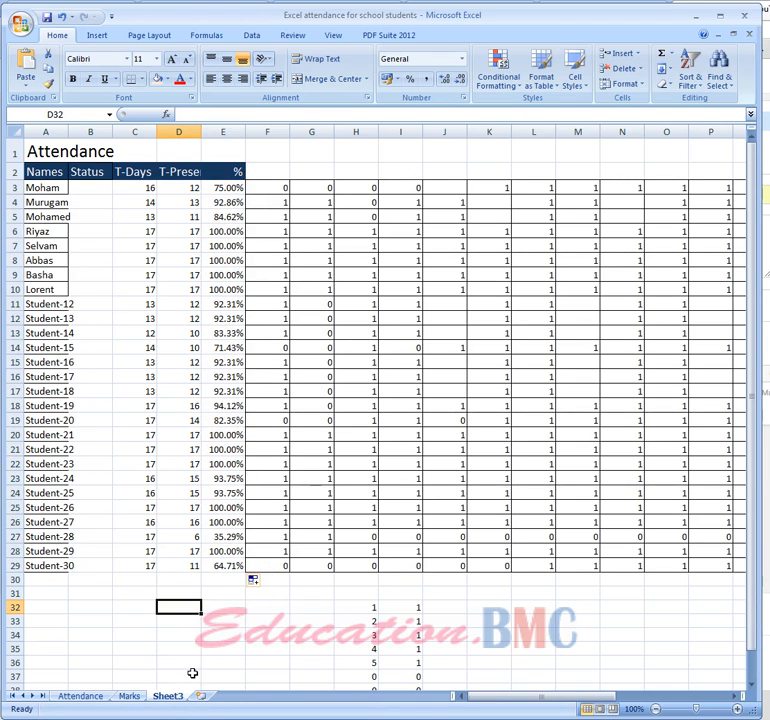
Examine the percentage thresholds and status labels in A34:B38 on the Attendance sheet
{"action": "left_click", "coordinate": [70, 696]}
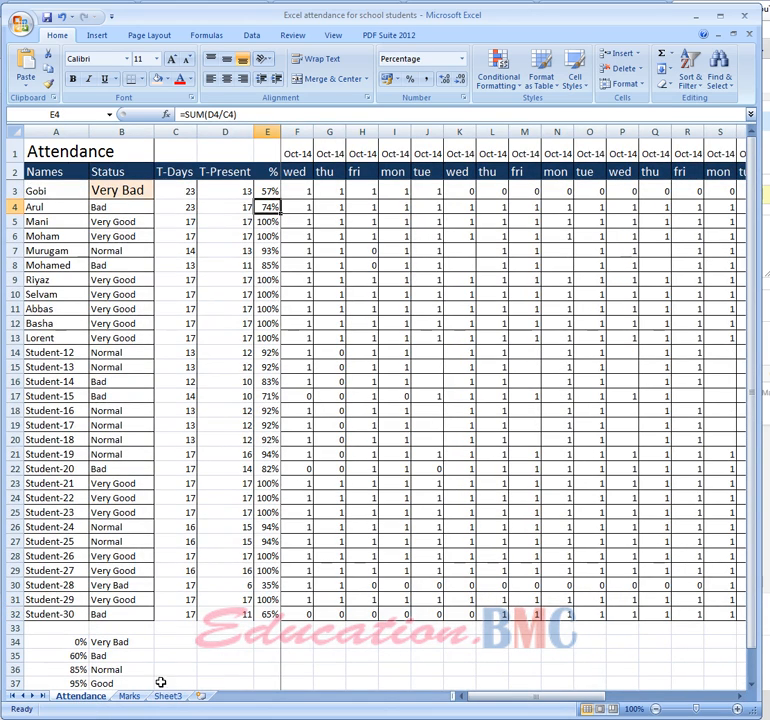
{"action": "scroll", "coordinate": [180, 670], "scroll_direction": "down", "scroll_amount": 2}
{"action": "left_click_drag", "start_coordinate": [62, 550], "coordinate": [108, 610]}
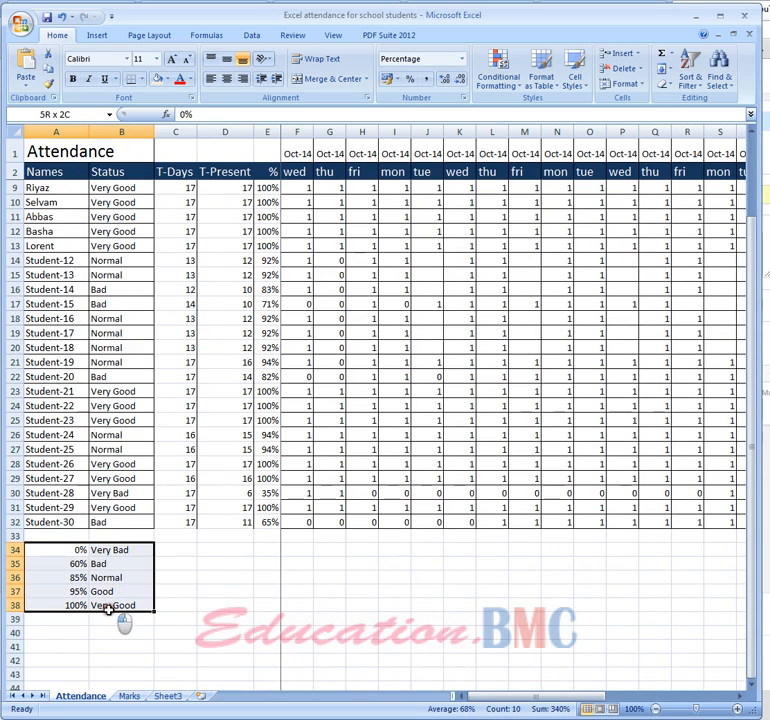
{"action": "right_click", "coordinate": [108, 608]}
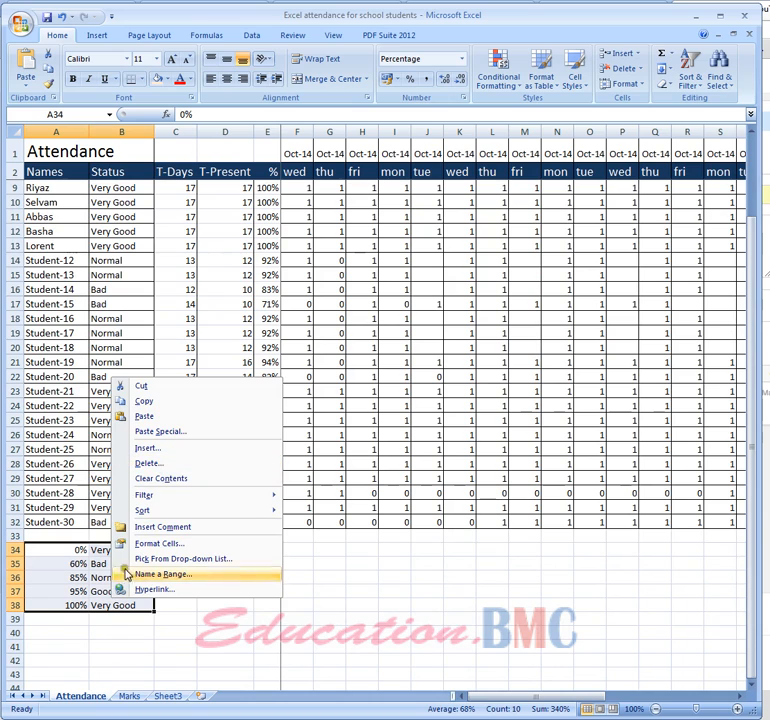
{"action": "left_click", "coordinate": [79, 579]}
{"action": "left_click", "coordinate": [63, 560]}
{"action": "left_click", "coordinate": [75, 592]}
{"action": "left_click", "coordinate": [115, 590]}
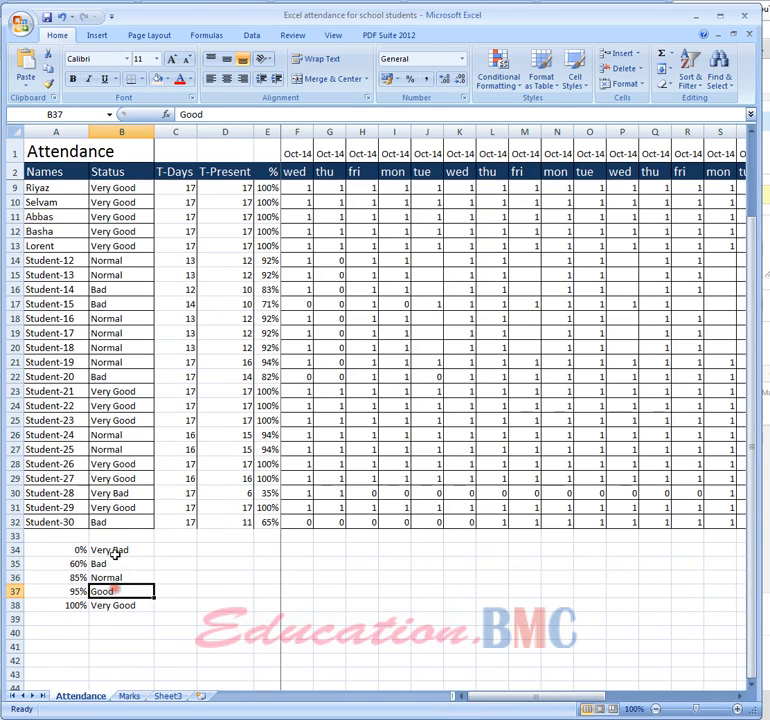
Copy the percentage and status threshold table A34:B38 from the Attendance sheet to cell A34 on Sheet3
{"action": "left_click_drag", "start_coordinate": [57, 550], "coordinate": [122, 612]}
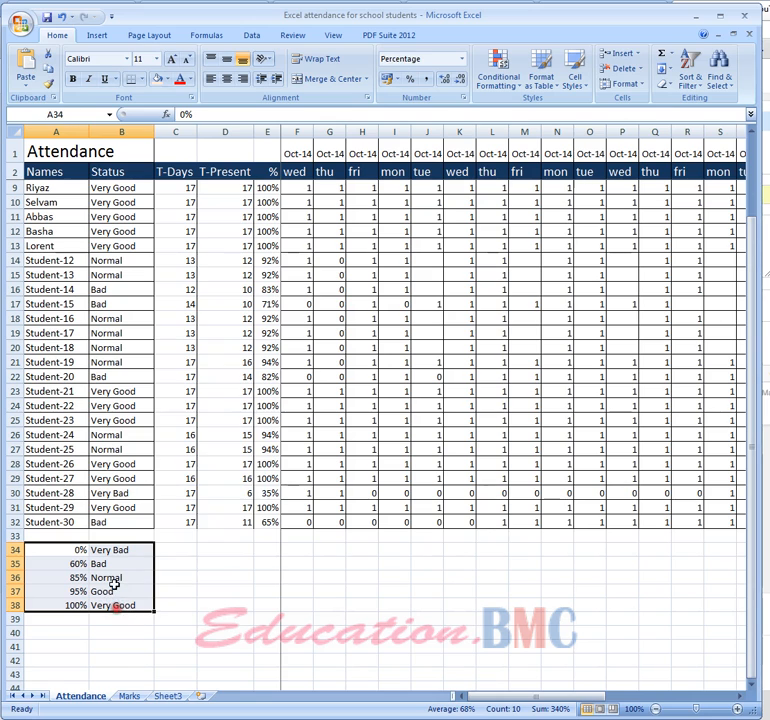
{"action": "right_click", "coordinate": [115, 584]}
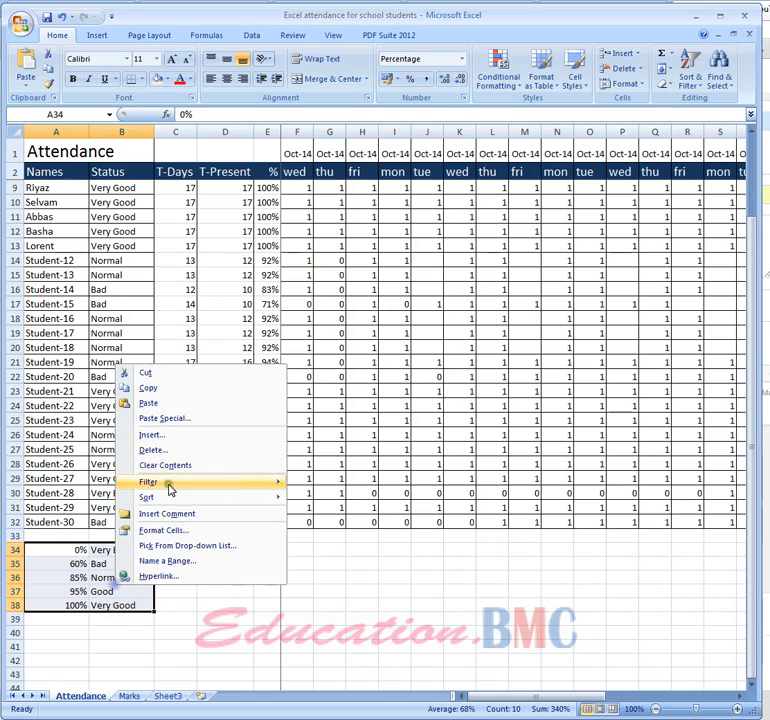
{"action": "left_click", "coordinate": [158, 390]}
{"action": "left_click", "coordinate": [167, 695]}
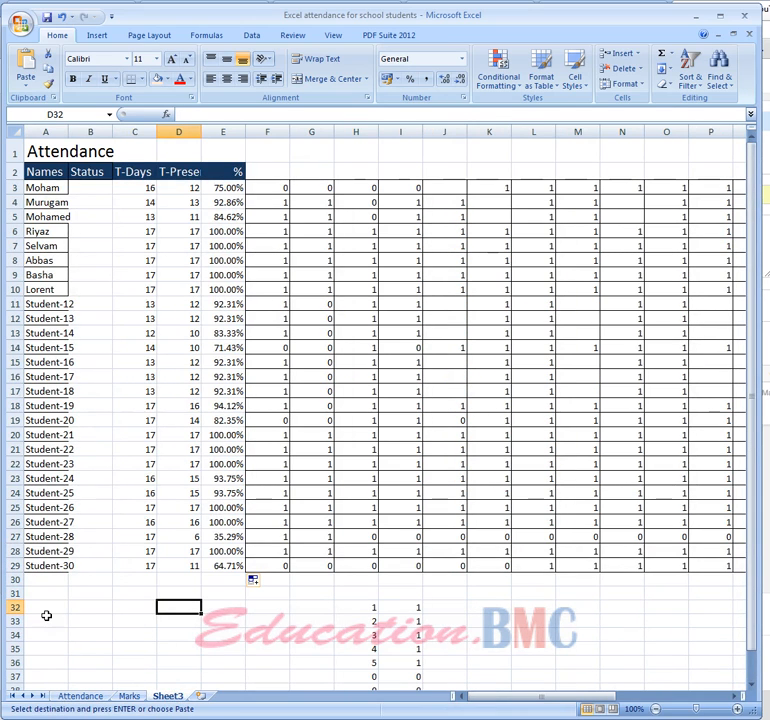
{"action": "left_click", "coordinate": [97, 697]}
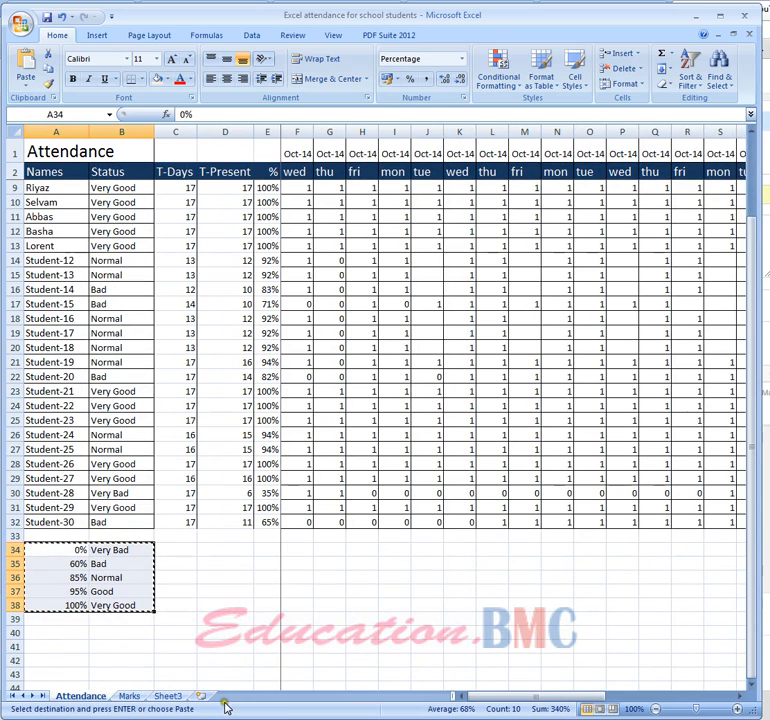
{"action": "left_click", "coordinate": [164, 697]}
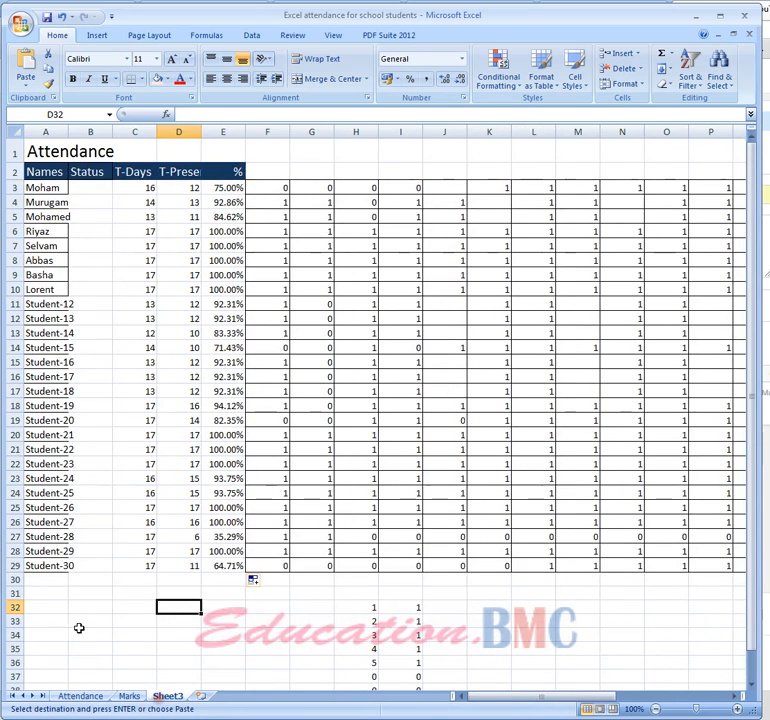
{"action": "left_click", "coordinate": [50, 633]}
{"action": "right_click", "coordinate": [52, 634]}
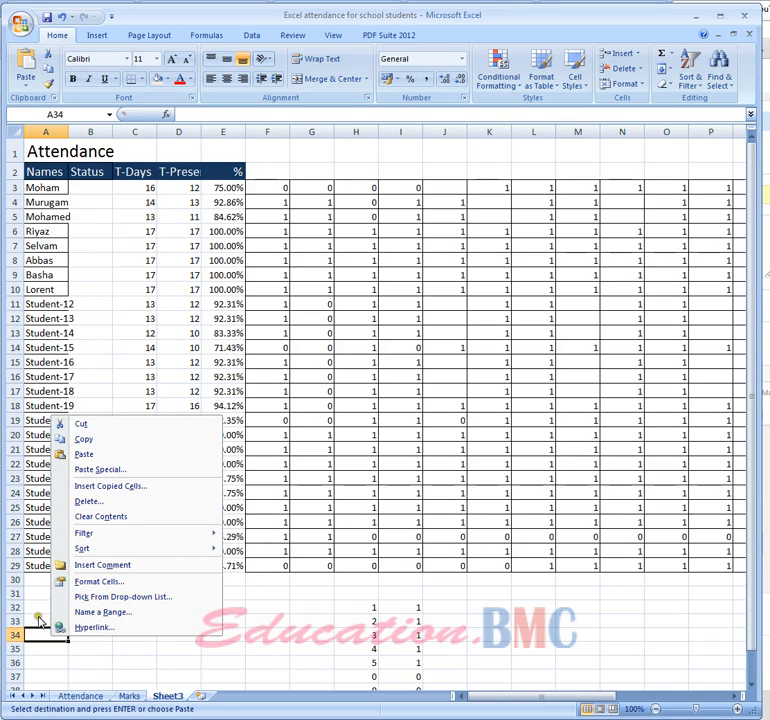
{"action": "left_click", "coordinate": [97, 455]}
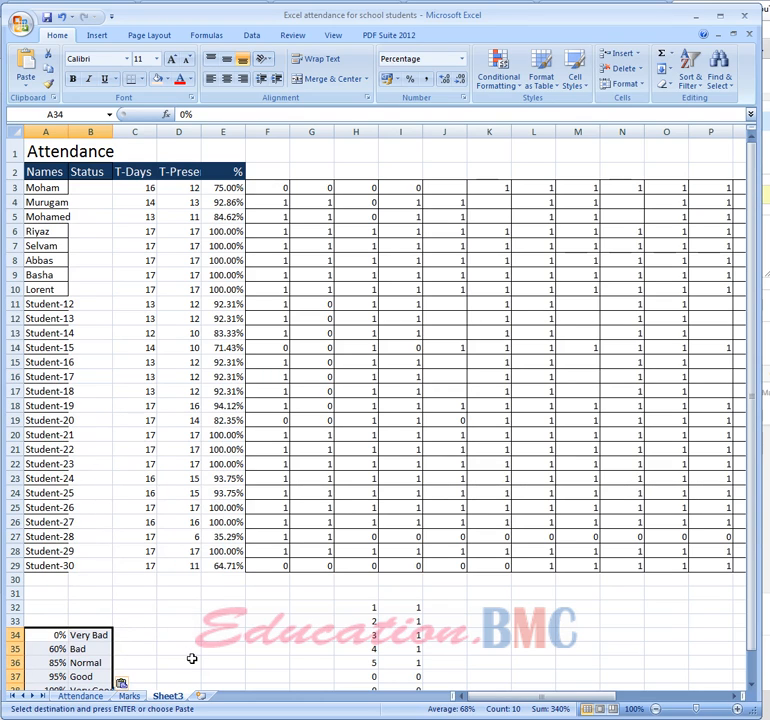
Examine the VLOOKUP status formula in B12 on the Attendance sheet, and return to Sheet3
{"action": "left_click", "coordinate": [88, 697]}
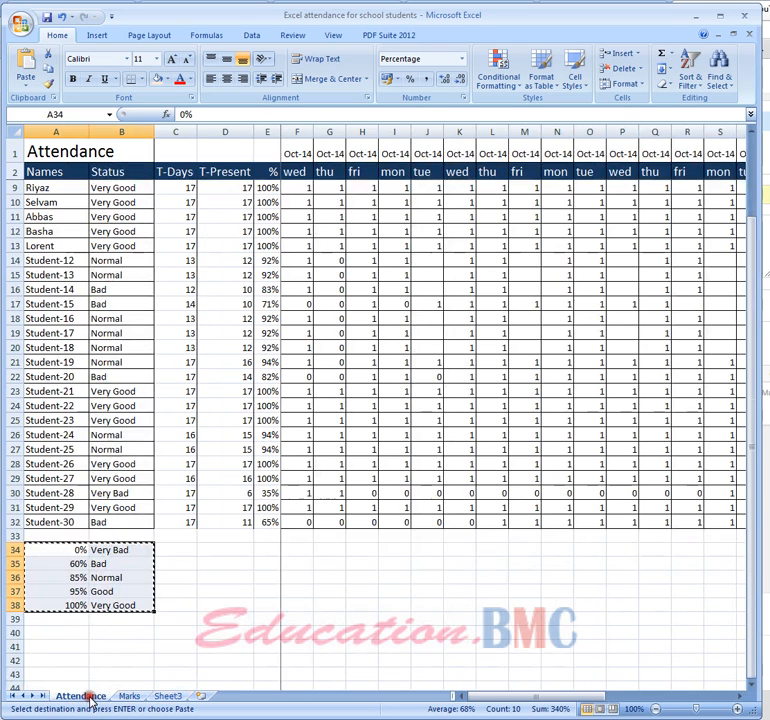
{"action": "left_click", "coordinate": [120, 227]}
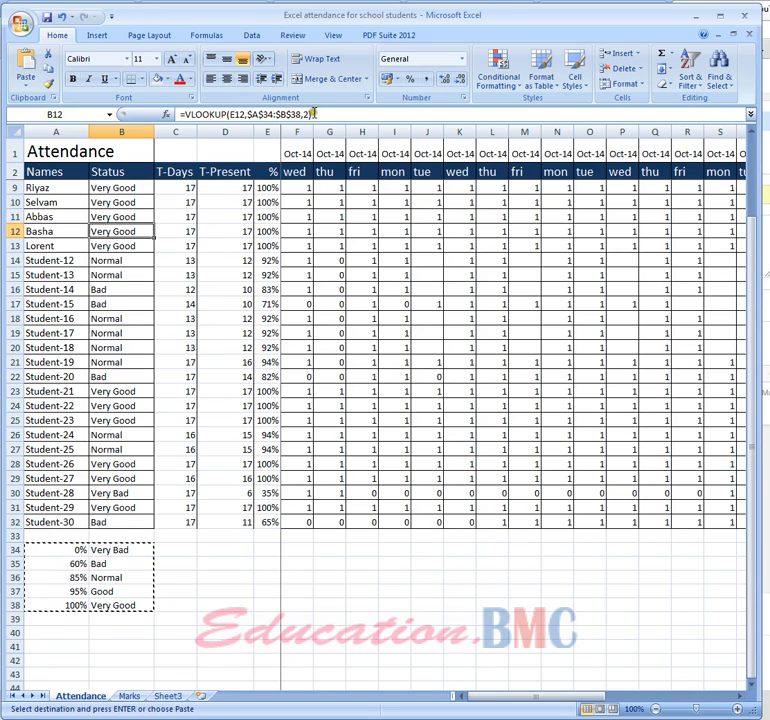
{"action": "left_click", "coordinate": [172, 695]}
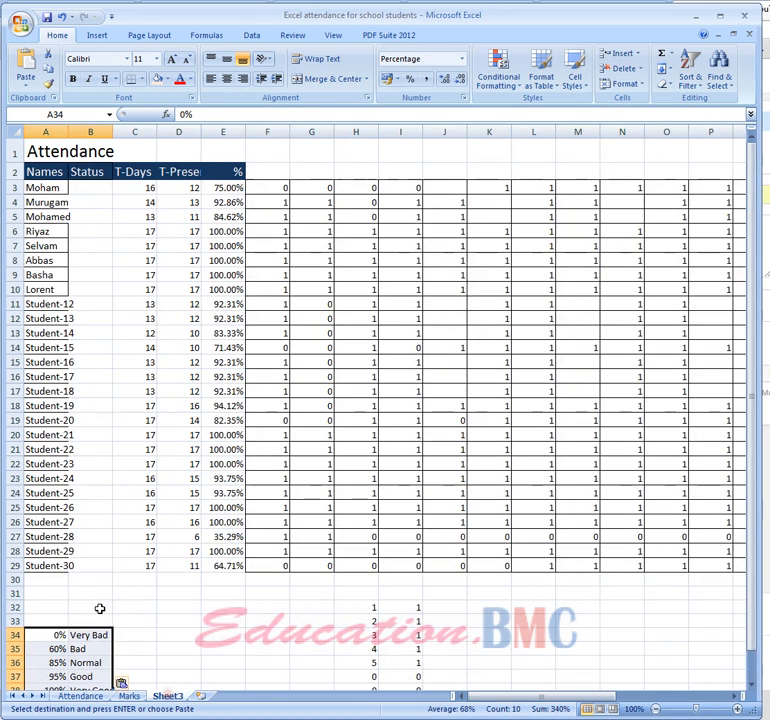
Try to enter =vlookup(A34:B38,2) as the first student's status formula in B3 on Sheet3
{"action": "left_click", "coordinate": [90, 190]}
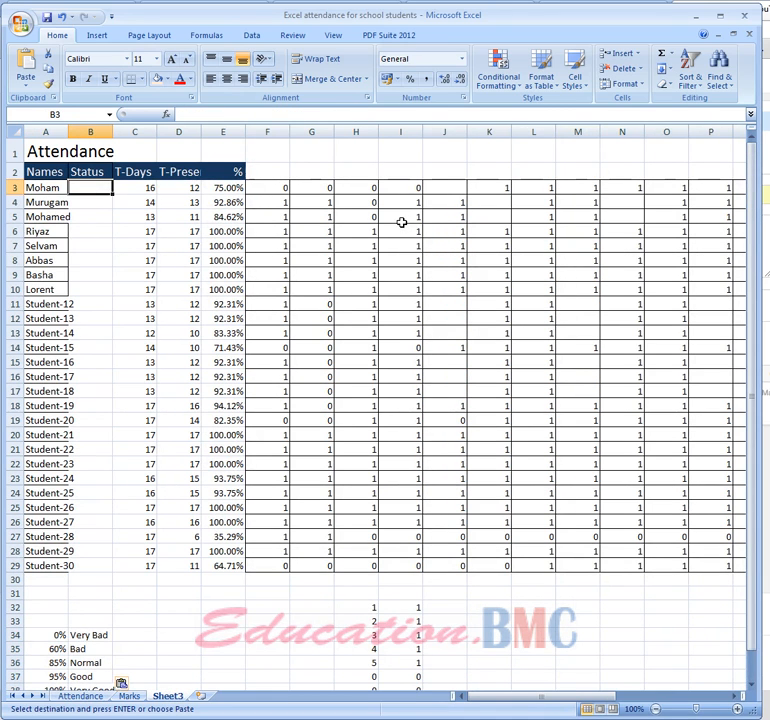
{"action": "type", "text": "vloo"}
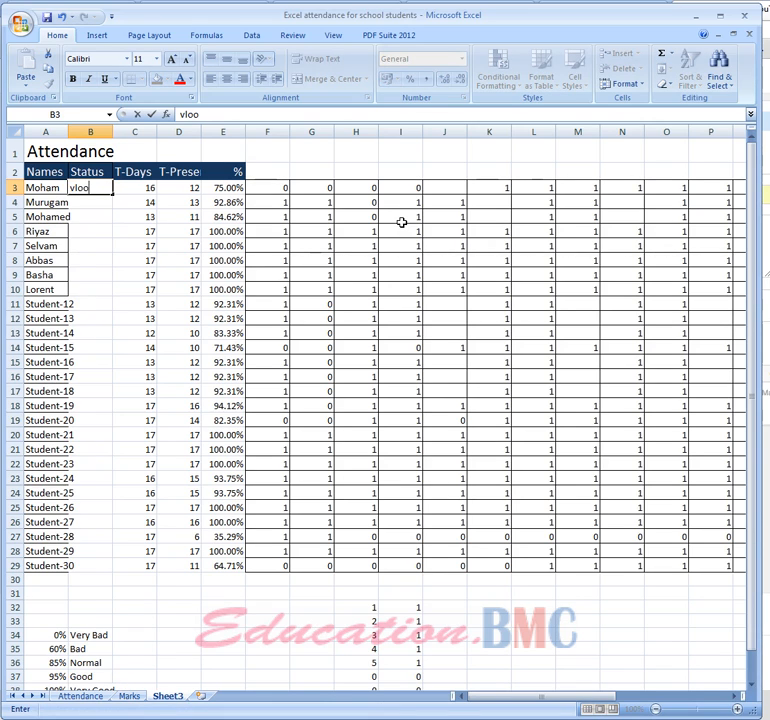
{"action": "type", "text": "kup("}
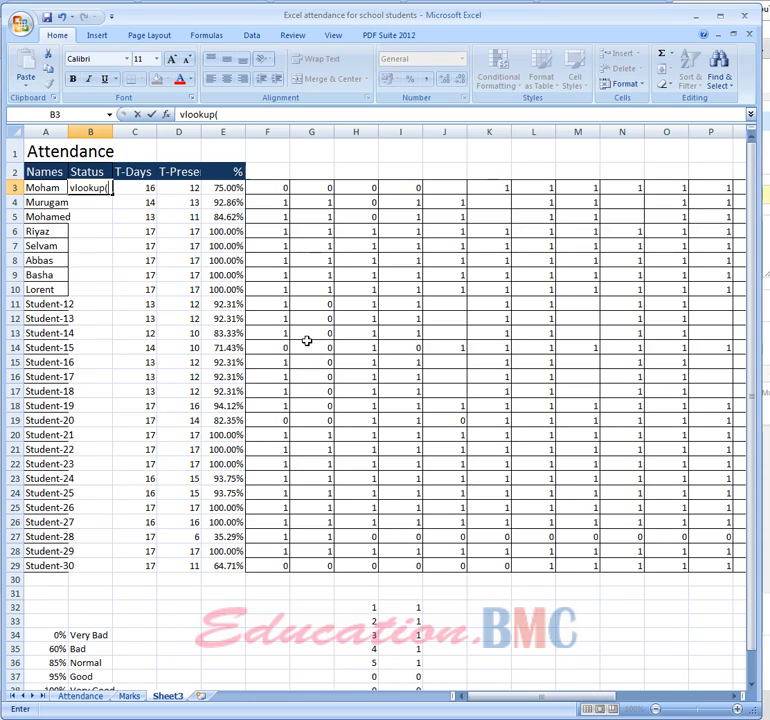
{"action": "left_click", "coordinate": [227, 188]}
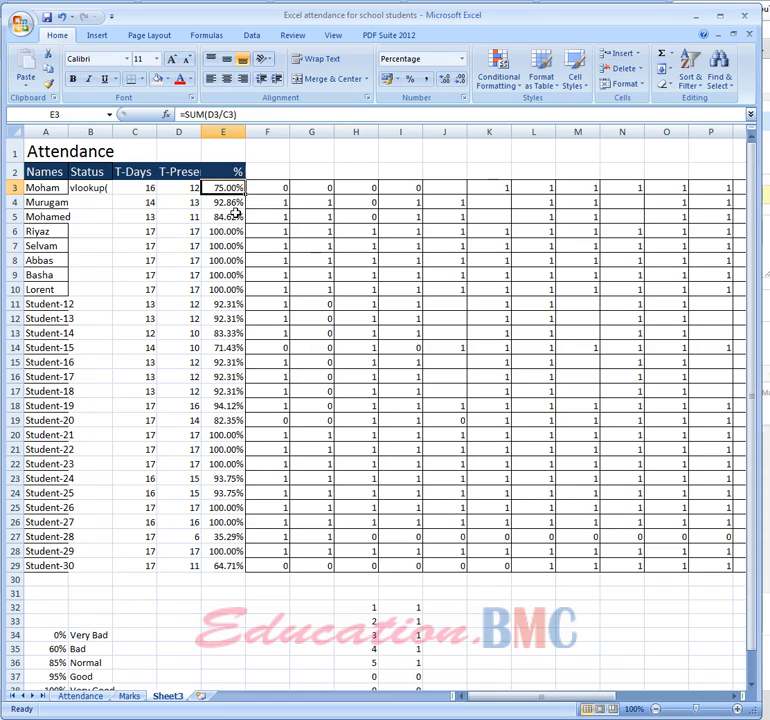
{"action": "left_click", "coordinate": [82, 188]}
{"action": "left_click", "coordinate": [180, 114]}
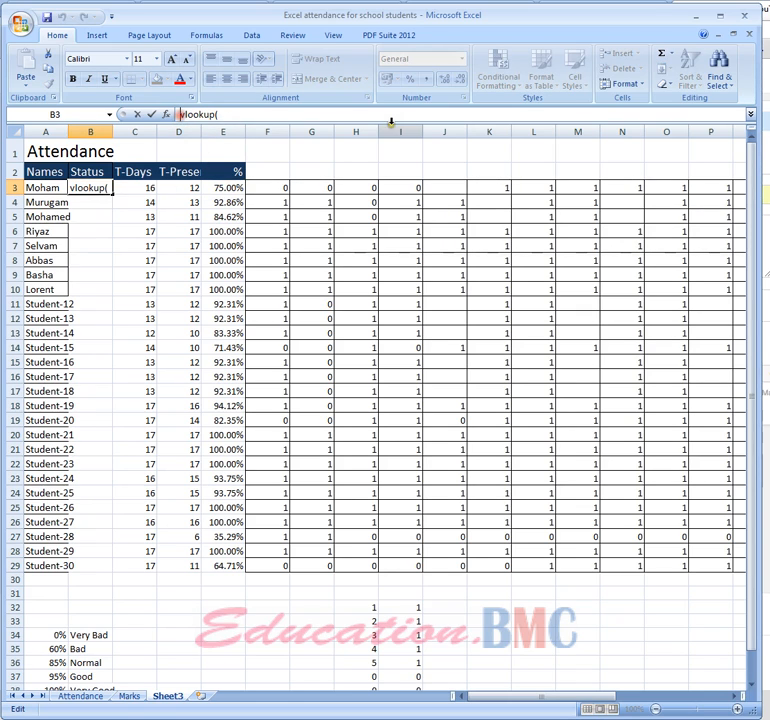
{"action": "type", "text": "="}
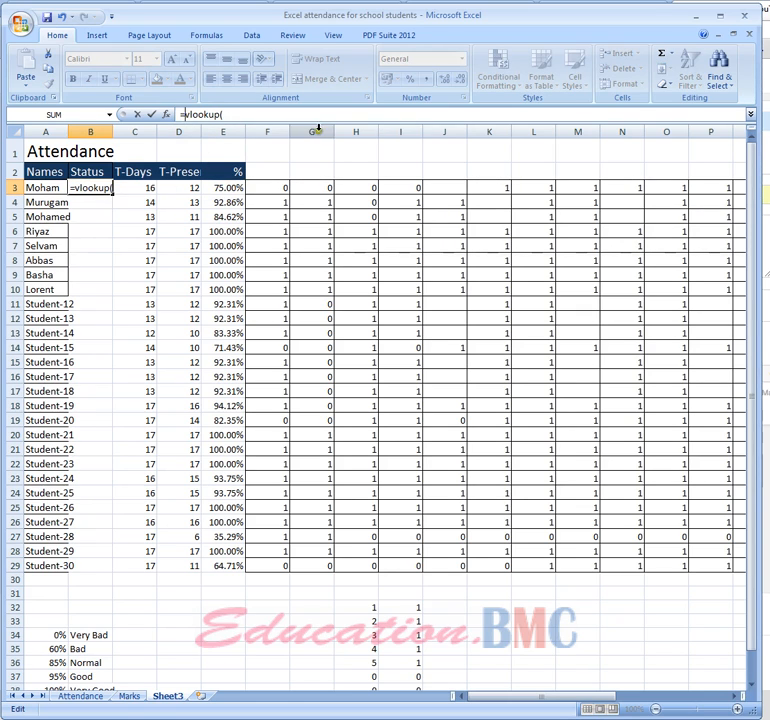
{"action": "left_click", "coordinate": [246, 114]}
{"action": "left_click", "coordinate": [231, 187]}
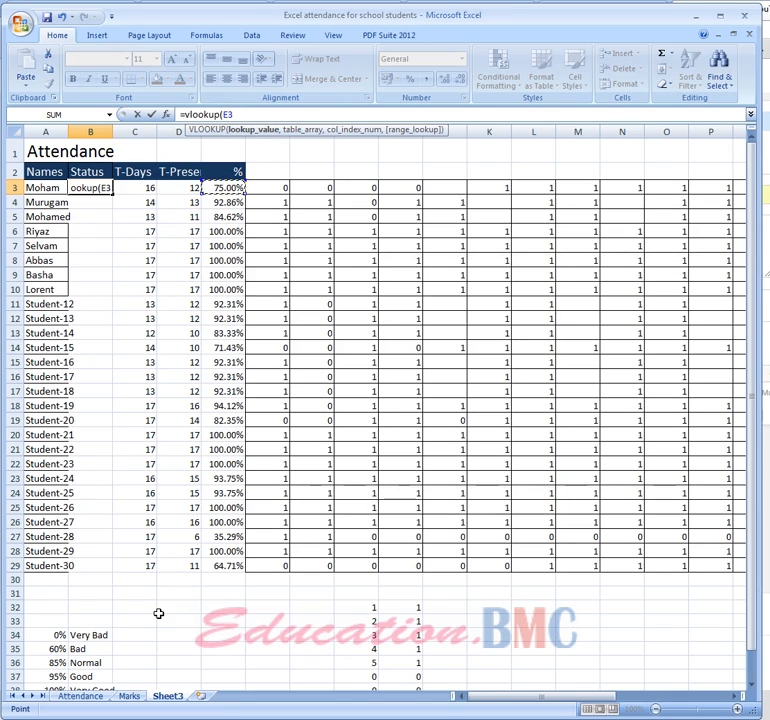
{"action": "left_click_drag", "start_coordinate": [751, 632], "coordinate": [752, 660]}
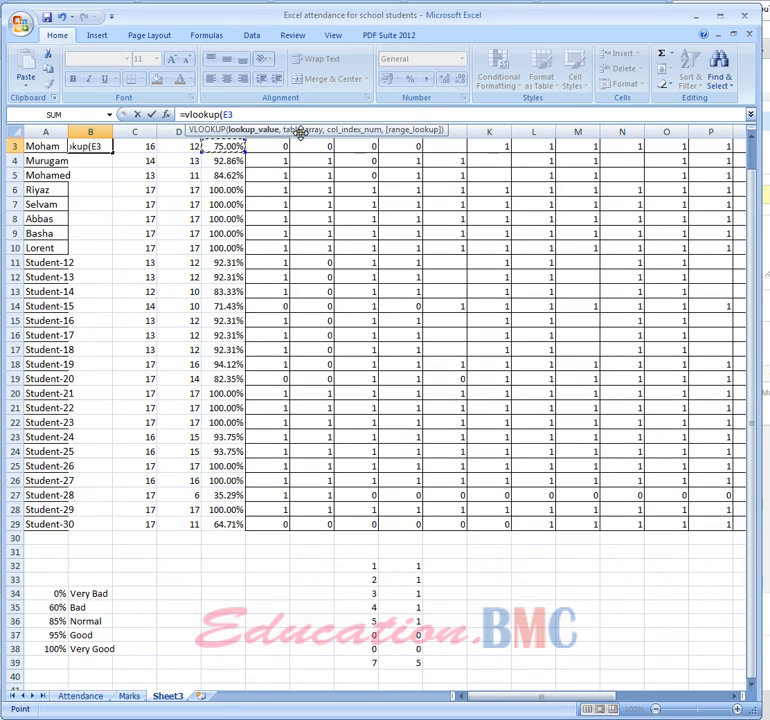
{"action": "left_click_drag", "start_coordinate": [45, 597], "coordinate": [103, 650]}
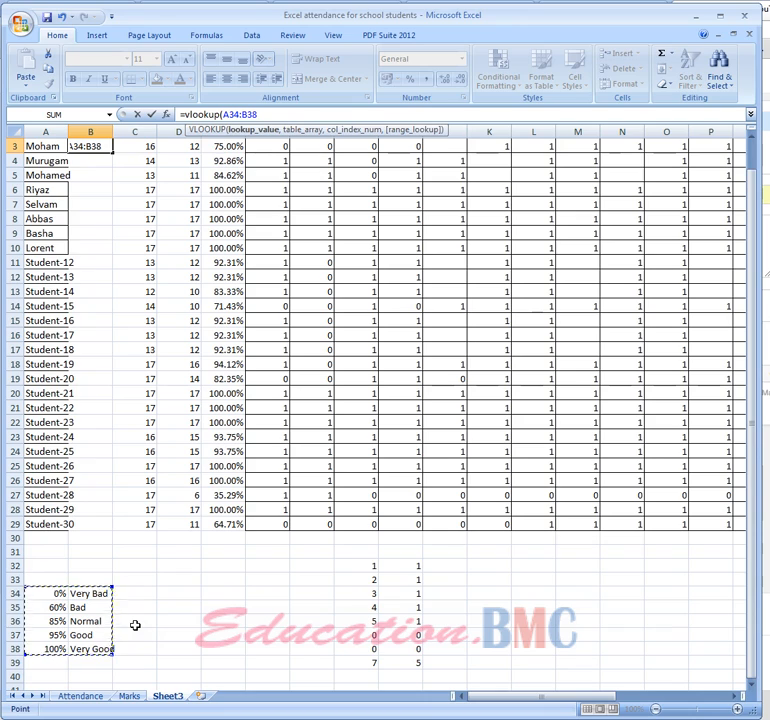
{"action": "type", "text": ",2)"}
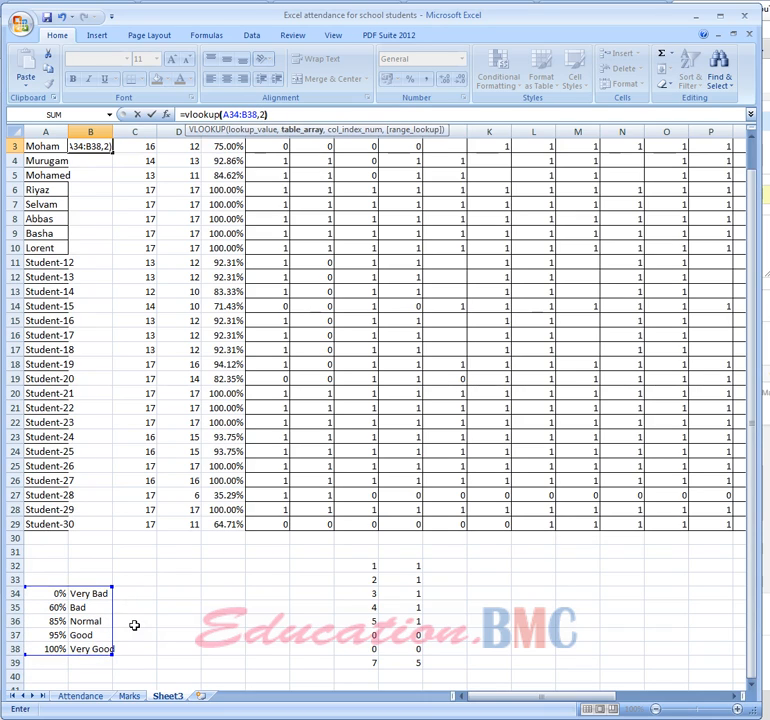
{"action": "key", "text": "Return"}
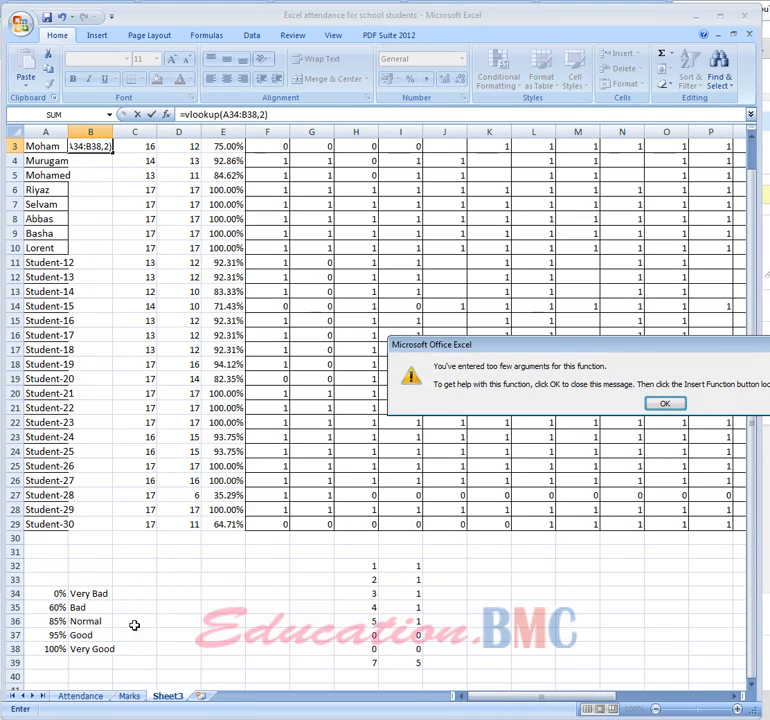
{"action": "left_click", "coordinate": [659, 403]}
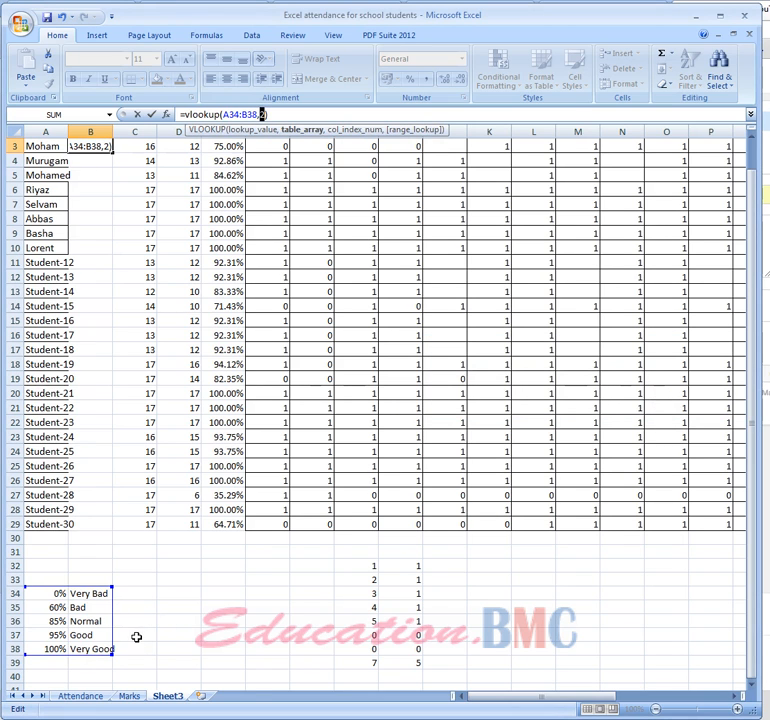
Remove the trailing arguments from the B3 lookup formula and discard the entry
{"action": "left_click", "coordinate": [79, 696]}
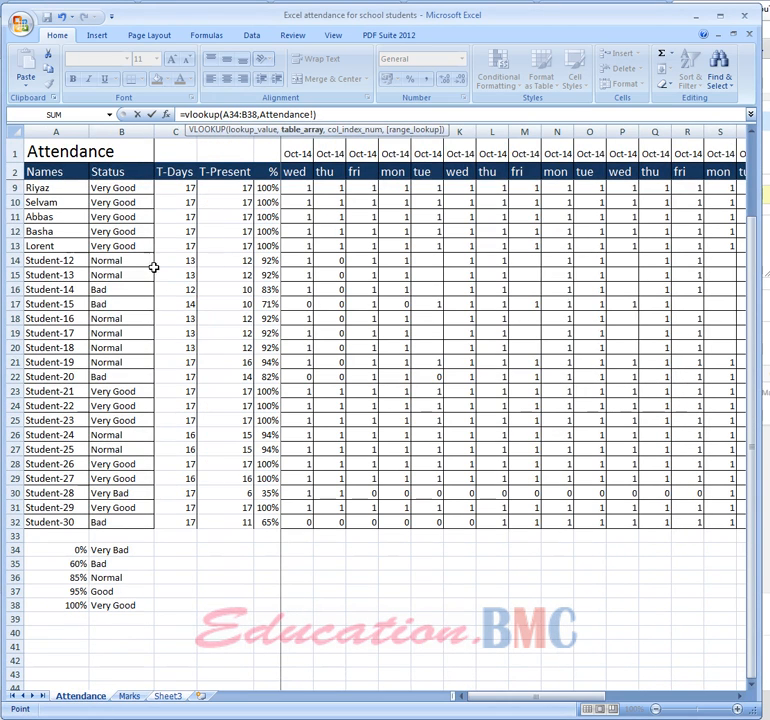
{"action": "key", "text": "Return"}
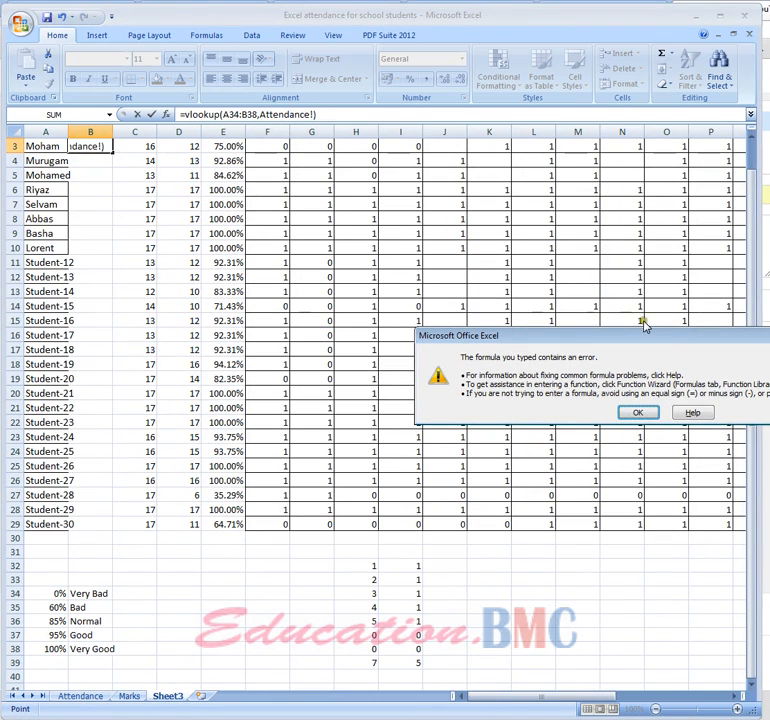
{"action": "left_click", "coordinate": [640, 414]}
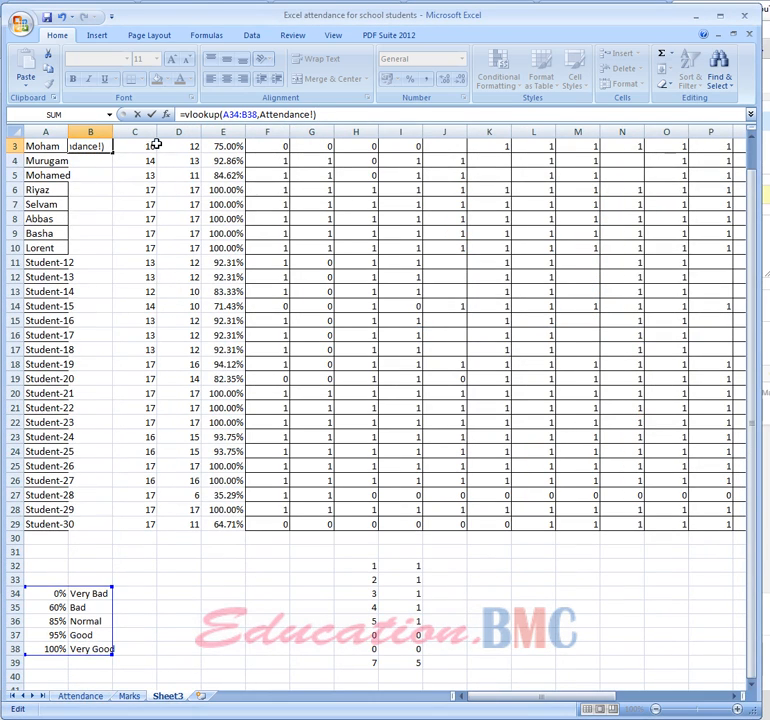
{"action": "left_click_drag", "start_coordinate": [315, 116], "coordinate": [264, 116]}
{"action": "key", "text": "BackSpace"}
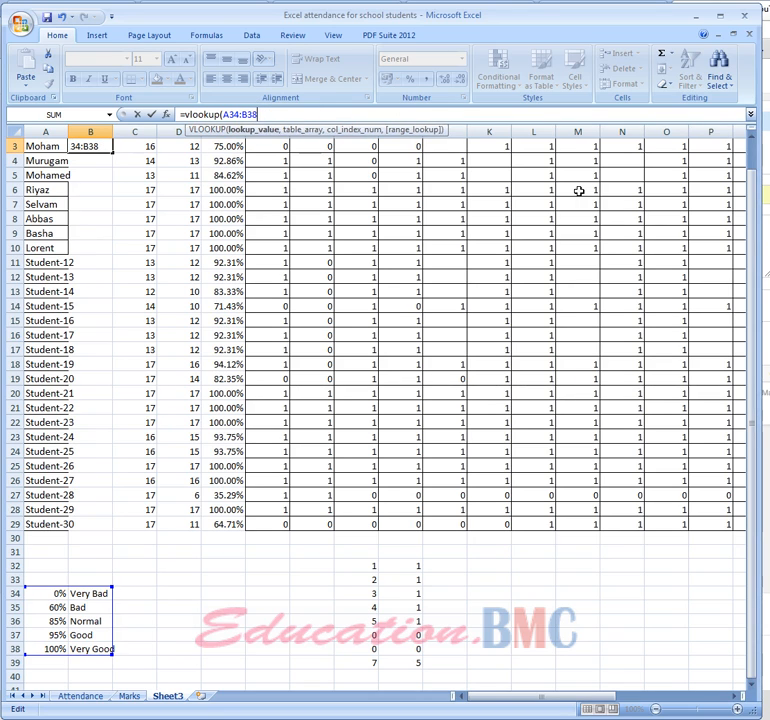
{"action": "key", "text": "Return"}
{"action": "left_click", "coordinate": [664, 403]}
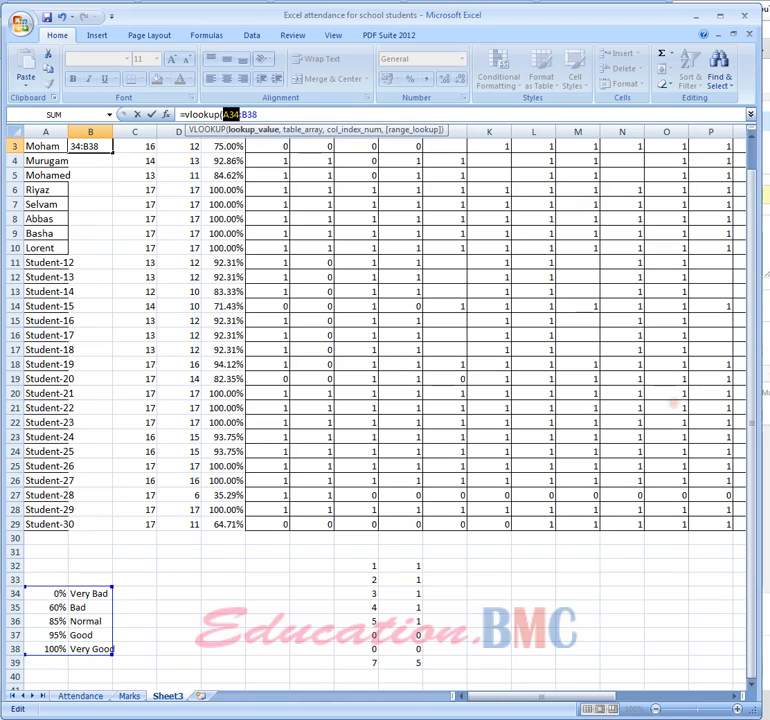
{"action": "key", "text": "Escape"}
Enter a VLOOKUP formula in B3 that looks up E3 in A34:B38 and returns column 2
{"action": "left_click", "coordinate": [94, 166]}
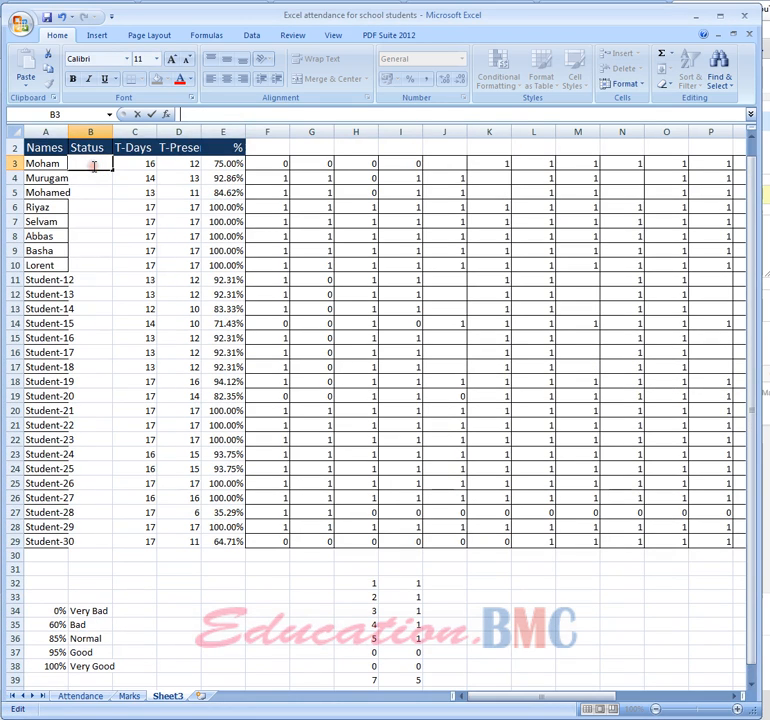
{"action": "type", "text": "=vlookup"}
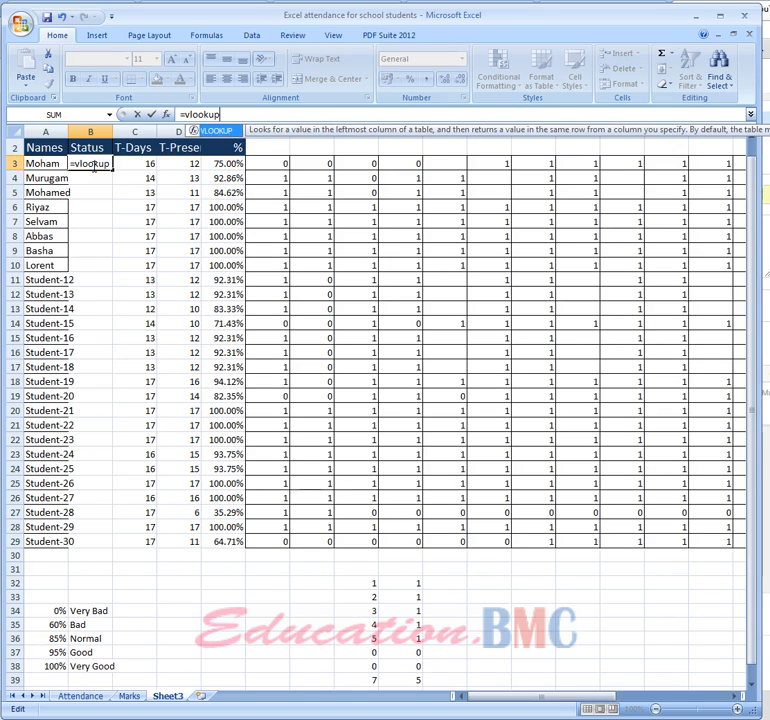
{"action": "type", "text": "("}
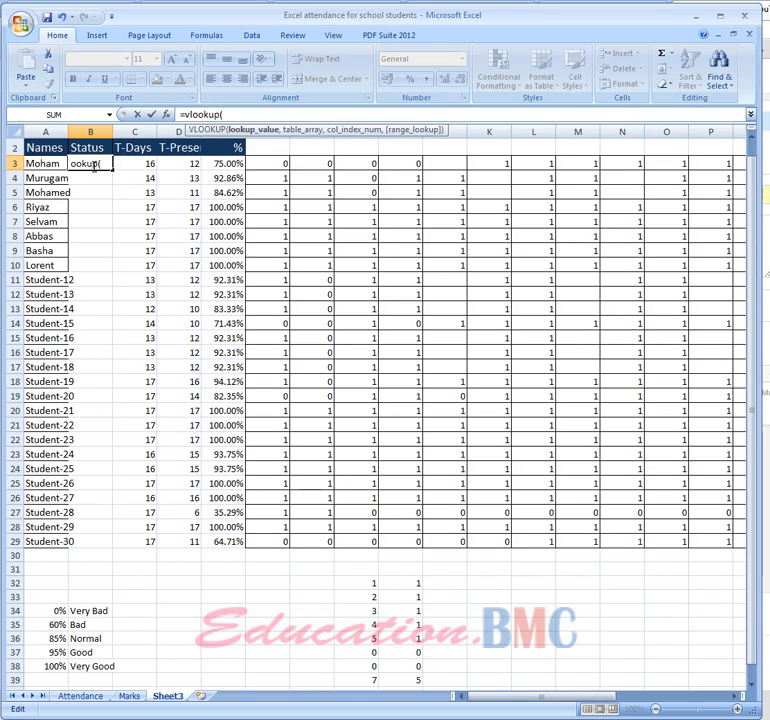
{"action": "left_click", "coordinate": [233, 165]}
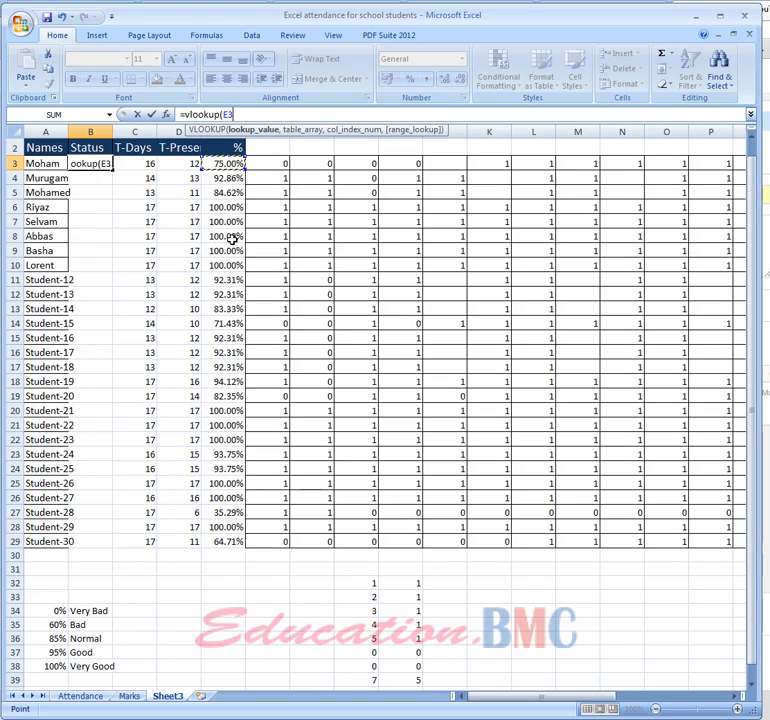
{"action": "type", "text": ","}
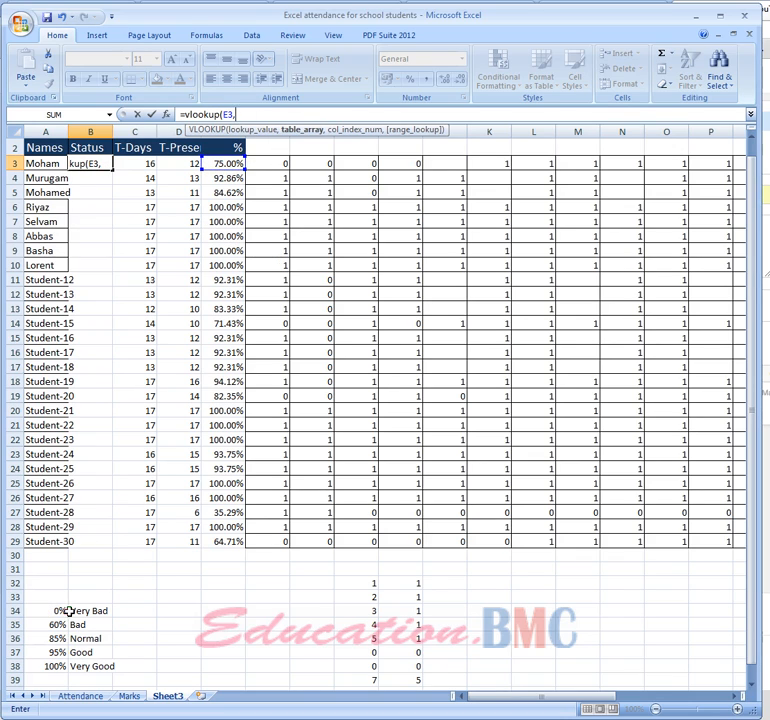
{"action": "left_click_drag", "start_coordinate": [60, 610], "coordinate": [92, 666]}
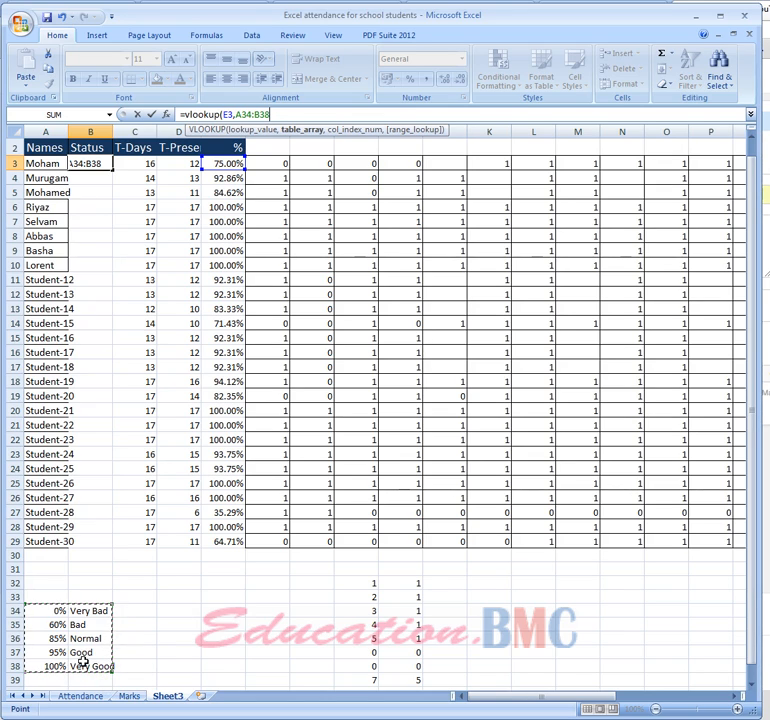
{"action": "type", "text": ",2"}
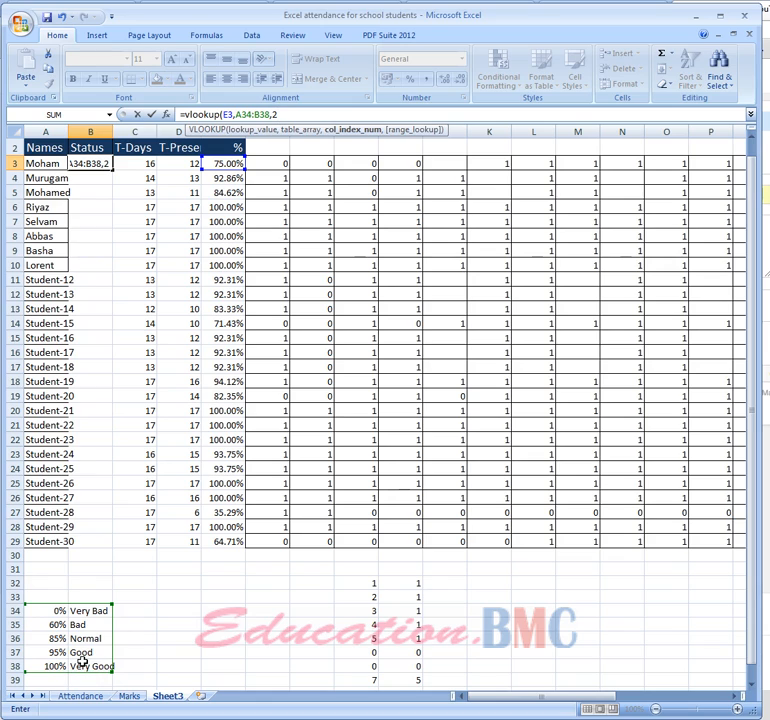
{"action": "key", "text": "Return"}
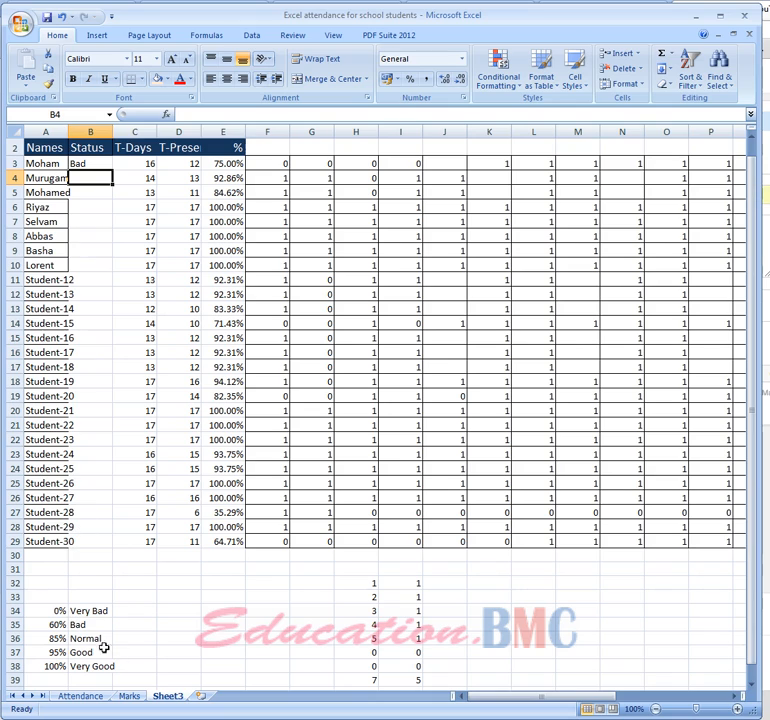
Review the lookup value, table range and column index in B3's VLOOKUP formula, keeping column index 2
{"action": "left_click", "coordinate": [78, 164]}
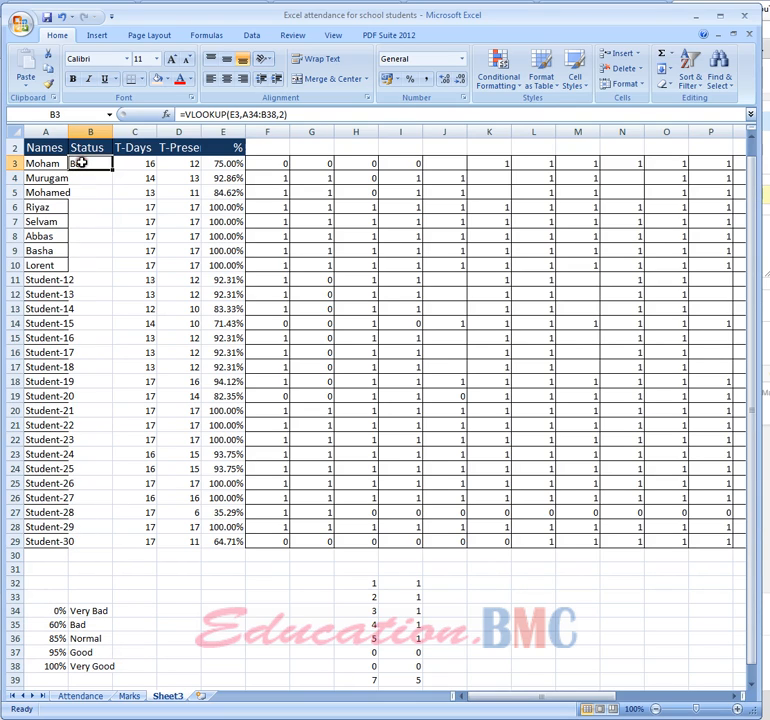
{"action": "double_click", "coordinate": [233, 114]}
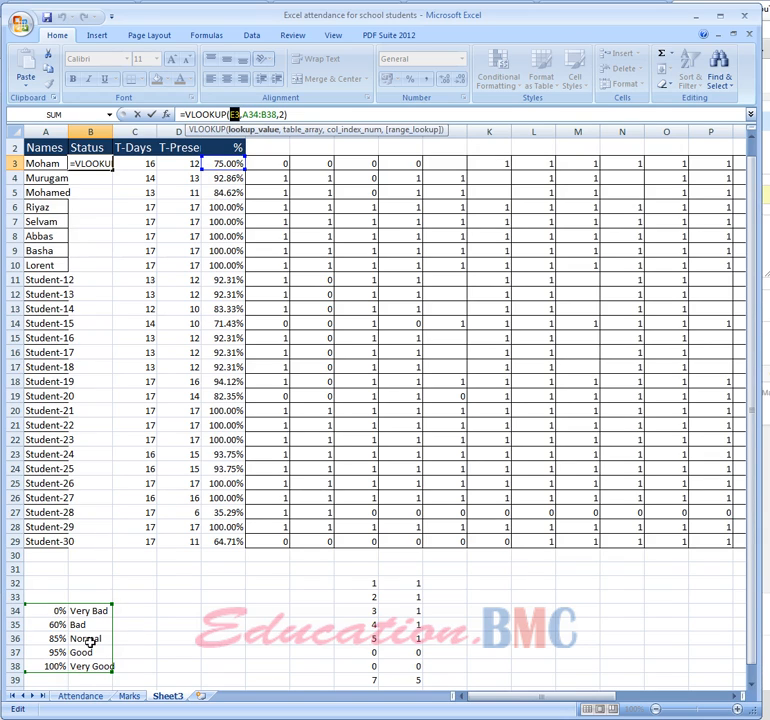
{"action": "left_click_drag", "start_coordinate": [243, 114], "coordinate": [278, 115]}
{"action": "double_click", "coordinate": [281, 115]}
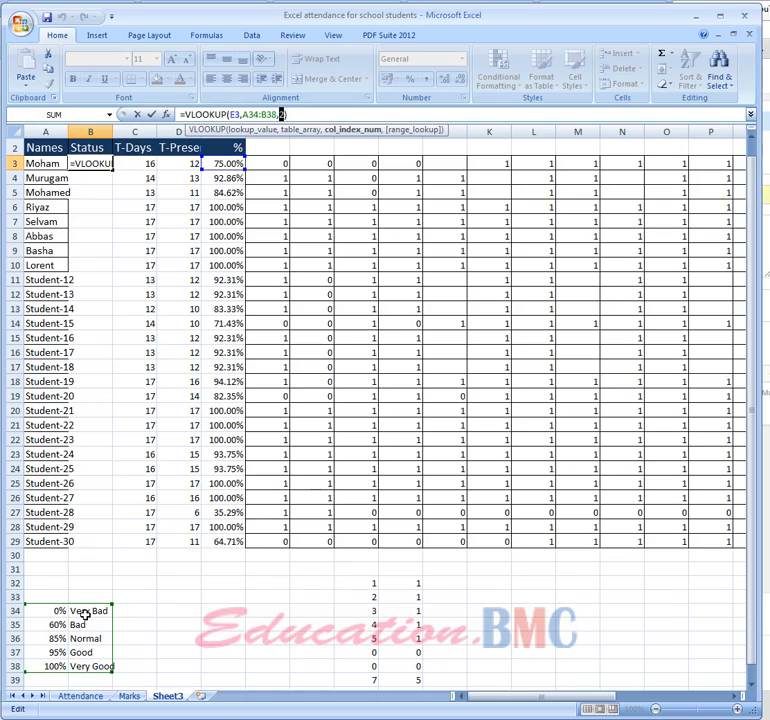
{"action": "left_click", "coordinate": [142, 609]}
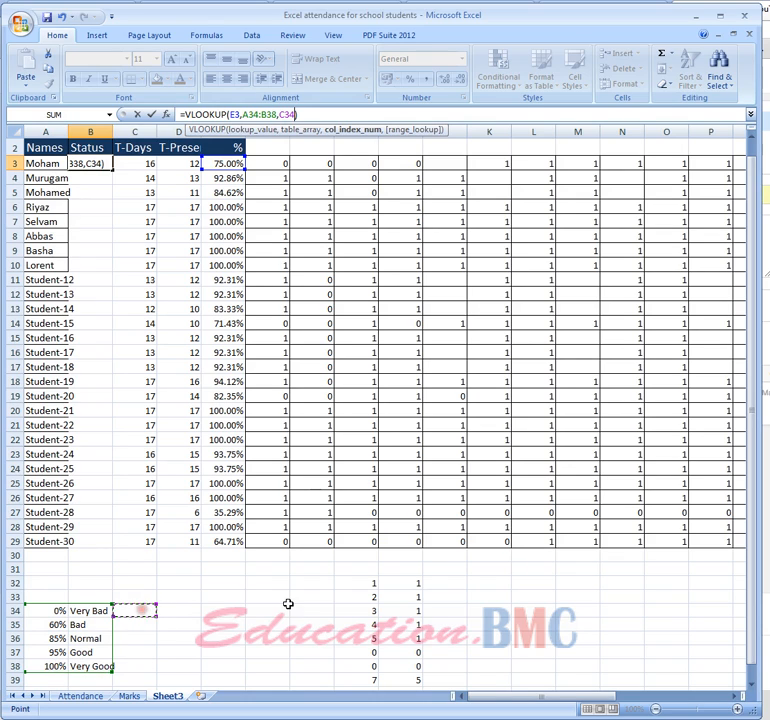
{"action": "key", "text": "BackSpace"}
{"action": "key", "text": "BackSpace"}
{"action": "key", "text": "BackSpace"}
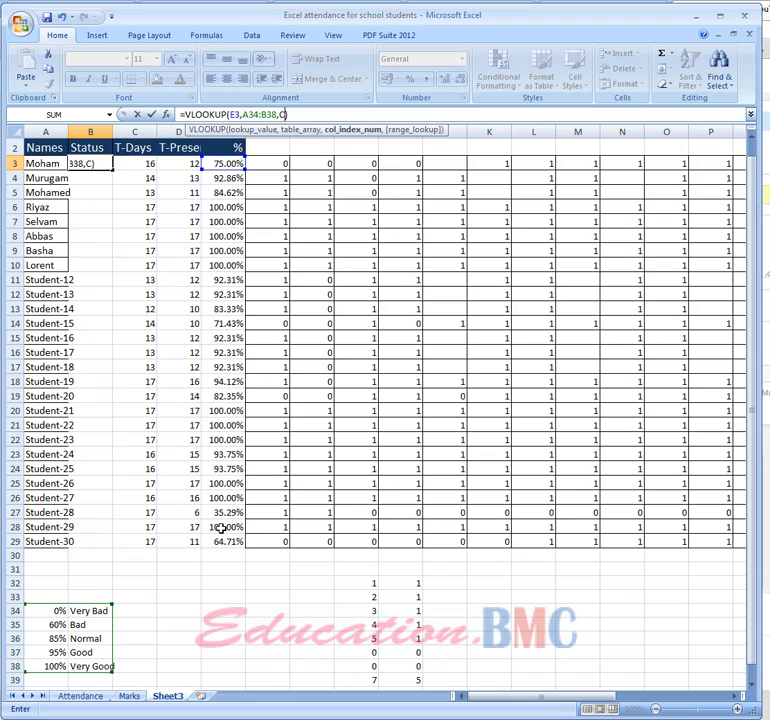
{"action": "type", "text": "2"}
{"action": "key", "text": "Return"}
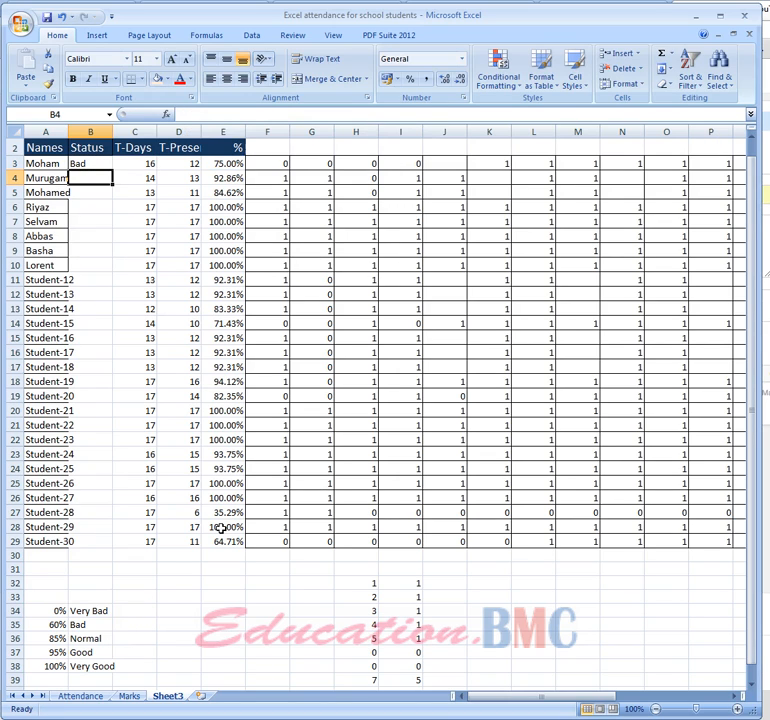
Fill the B3 status formula down to B29 and widen the Names column to fit the full names
{"action": "left_click", "coordinate": [107, 163]}
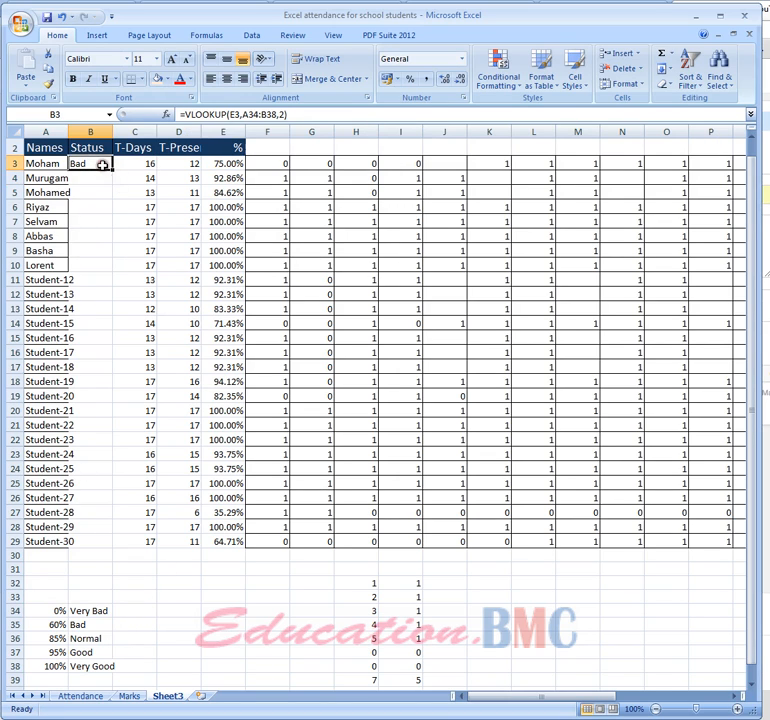
{"action": "left_click_drag", "start_coordinate": [113, 169], "coordinate": [110, 548]}
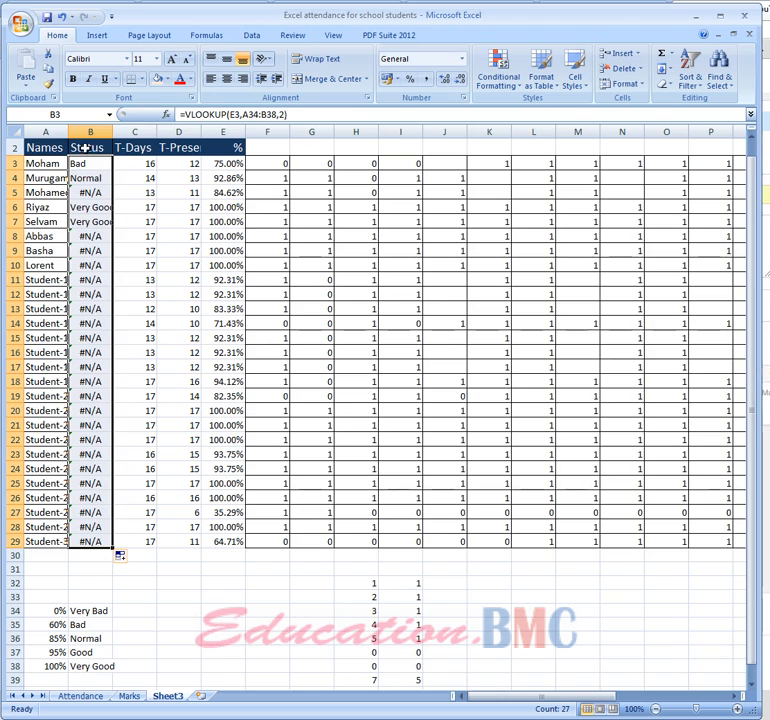
{"action": "left_click_drag", "start_coordinate": [67, 131], "coordinate": [120, 132]}
{"action": "left_click", "coordinate": [150, 166]}
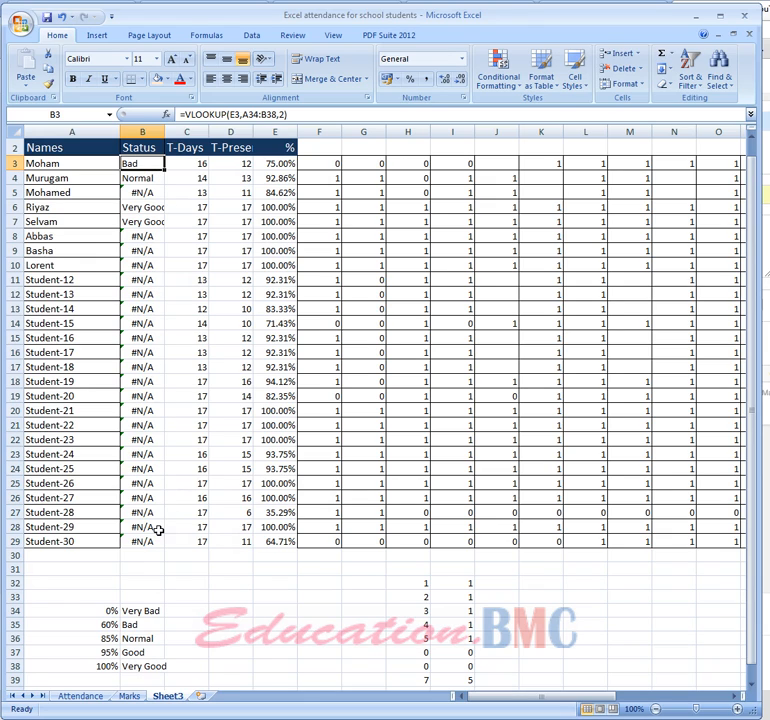
Inspect the cell references in E3's percentage formula and keep it as =SUM(D3/C3)
{"action": "left_click", "coordinate": [268, 165]}
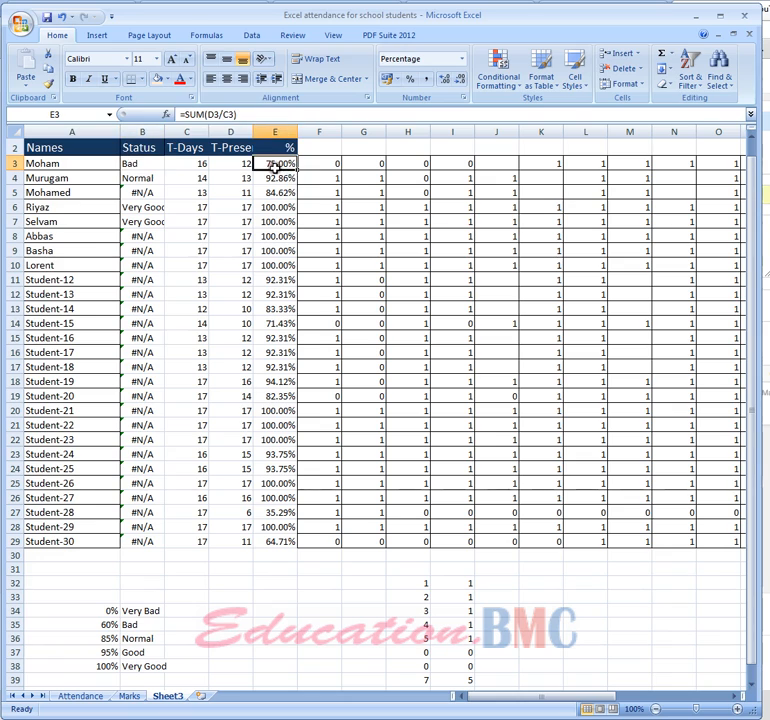
{"action": "left_click", "coordinate": [216, 114]}
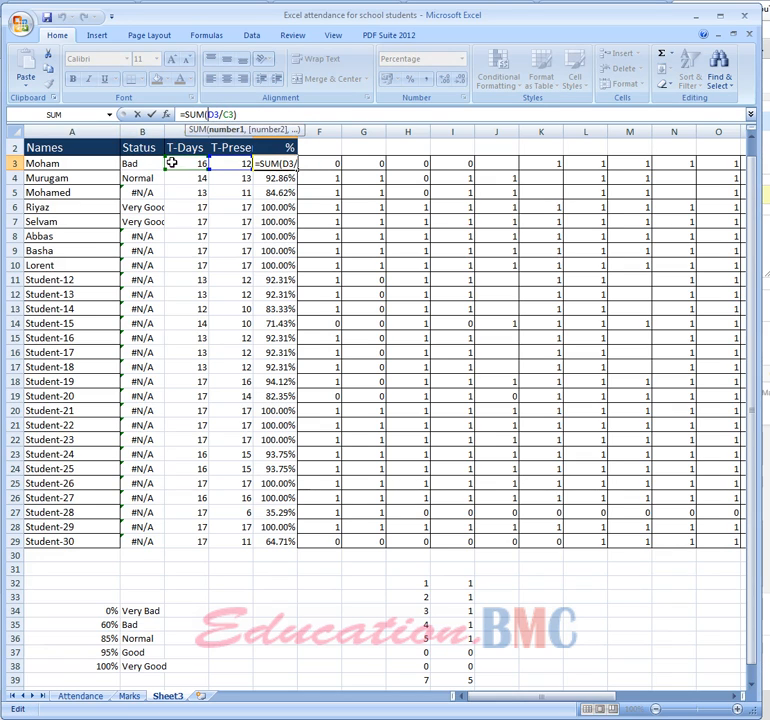
{"action": "left_click", "coordinate": [283, 251]}
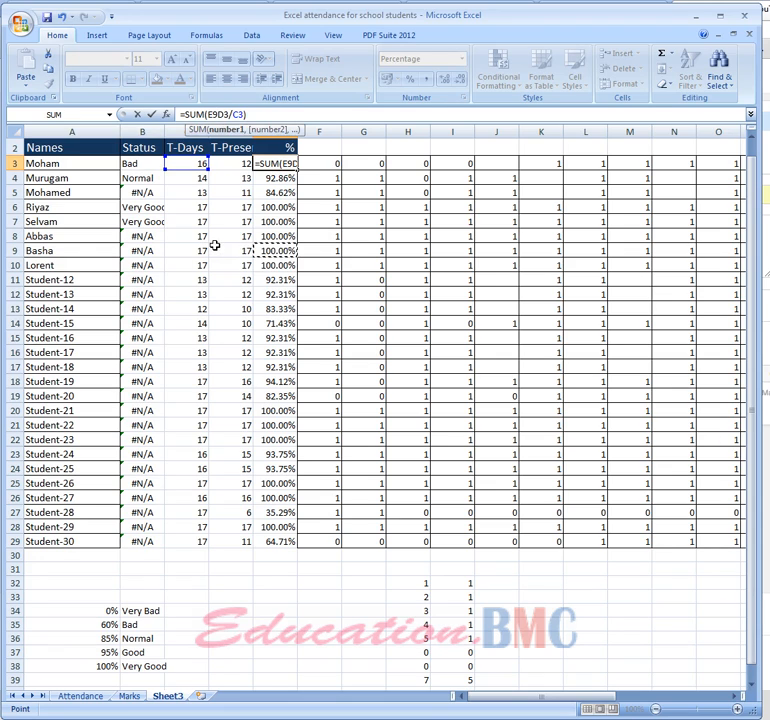
{"action": "key", "text": "BackSpace"}
{"action": "key", "text": "BackSpace"}
{"action": "key", "text": "BackSpace"}
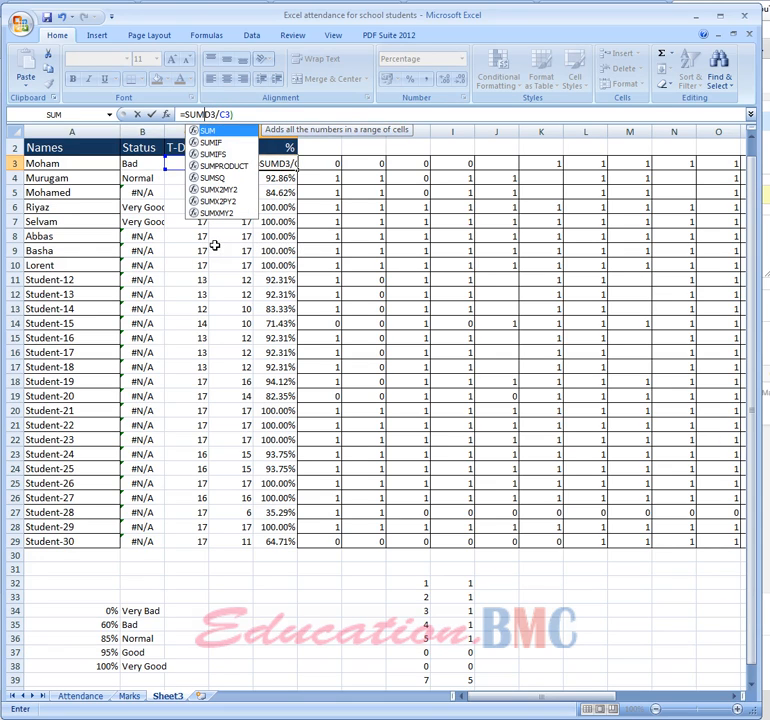
{"action": "type", "text": "("}
{"action": "key", "text": "Return"}
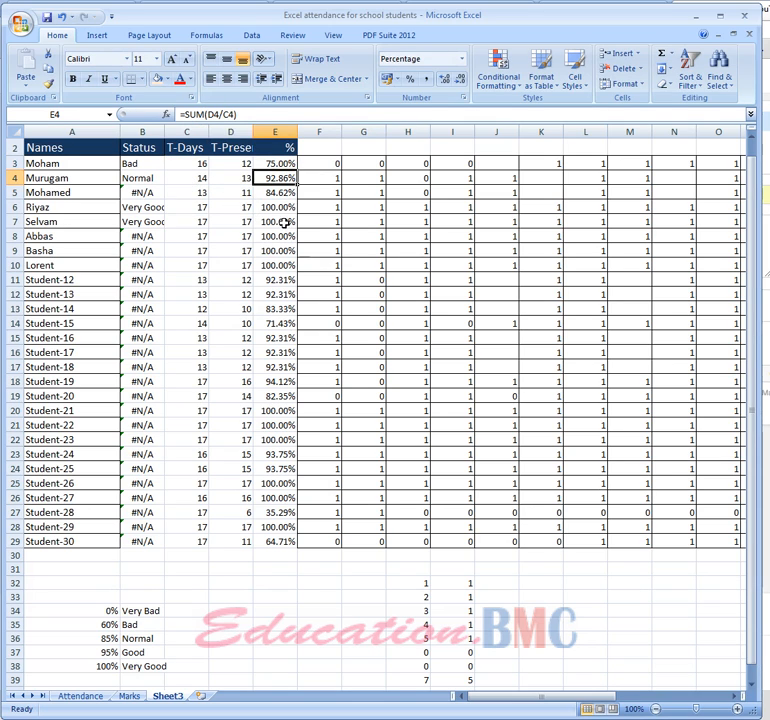
Inspect the range used by D3's days-present formula and keep it as =SUM(F3:V3)
{"action": "left_click", "coordinate": [230, 164]}
{"action": "double_click", "coordinate": [230, 164]}
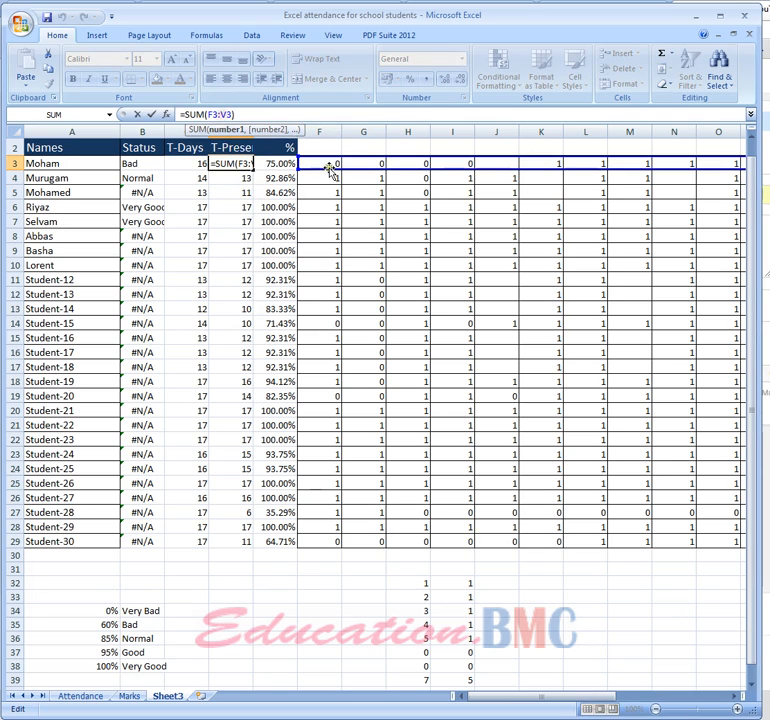
{"action": "left_click", "coordinate": [229, 238]}
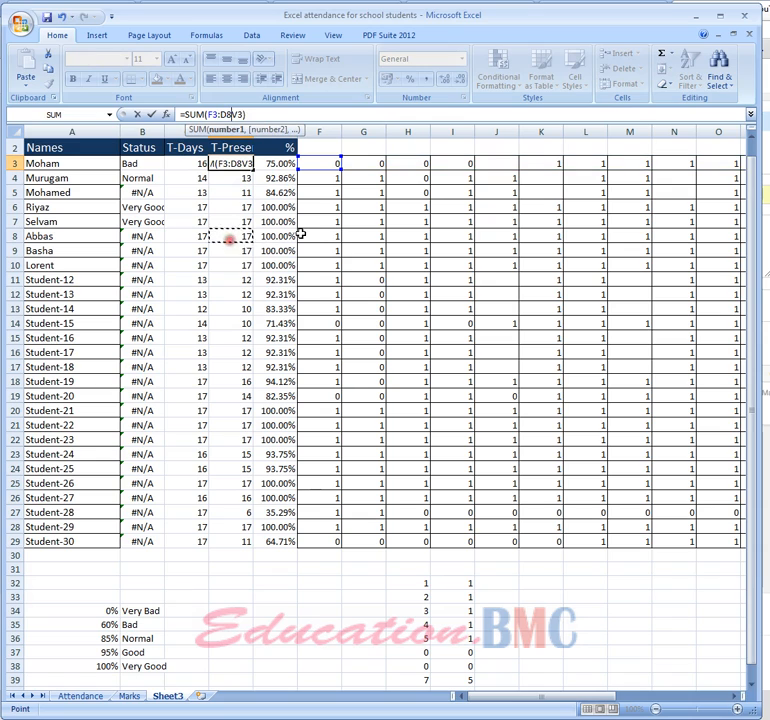
{"action": "key", "text": "BackSpace"}
{"action": "key", "text": "BackSpace"}
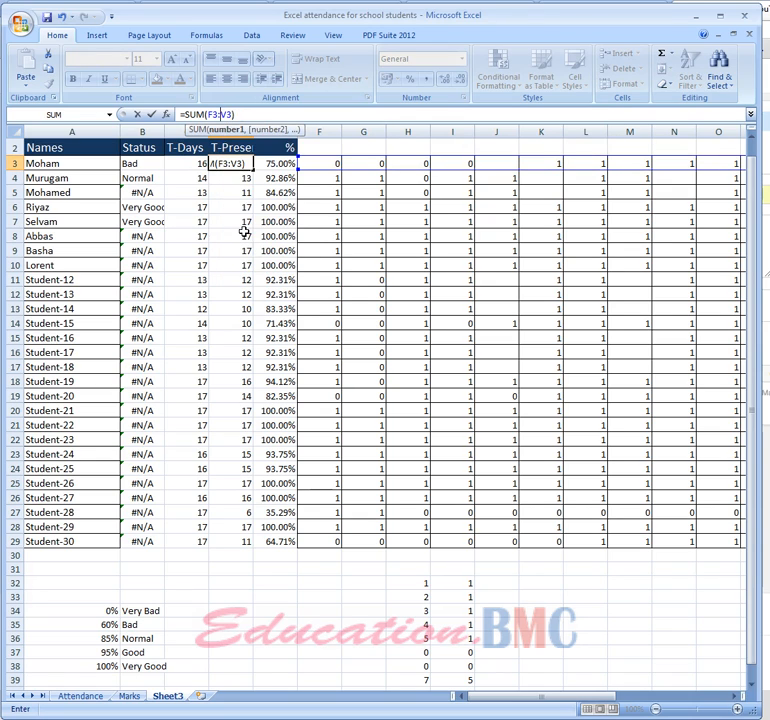
{"action": "key", "text": "Return"}
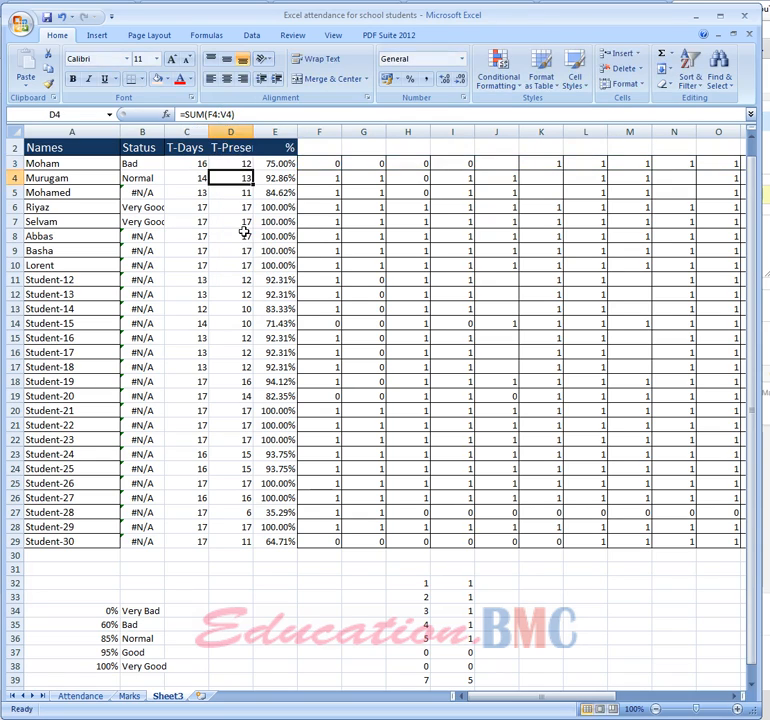
Check how the SUM range shifts in the days-present formulas further down column D, including D21
{"action": "left_click", "coordinate": [236, 284]}
{"action": "left_click", "coordinate": [236, 320]}
{"action": "left_click", "coordinate": [237, 421]}
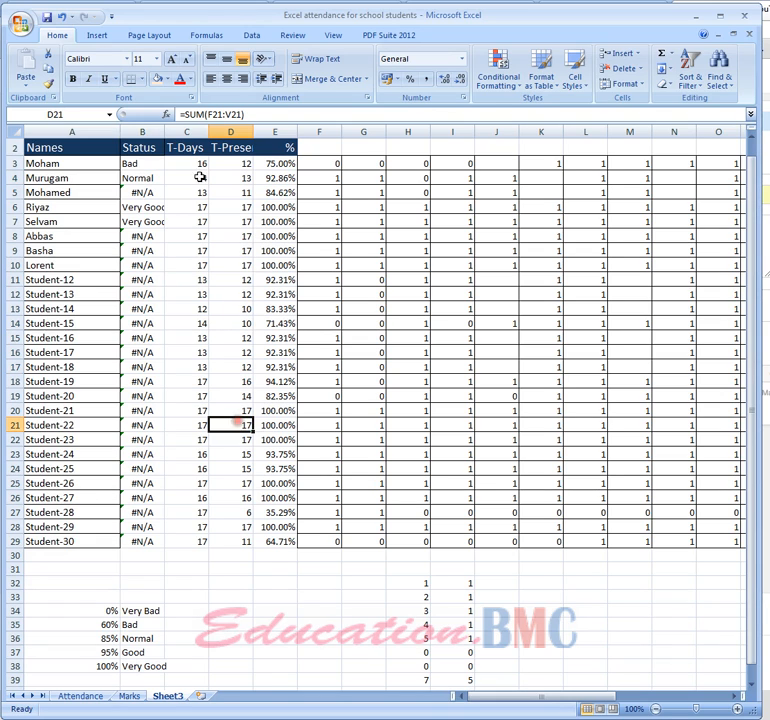
{"action": "left_click", "coordinate": [207, 114]}
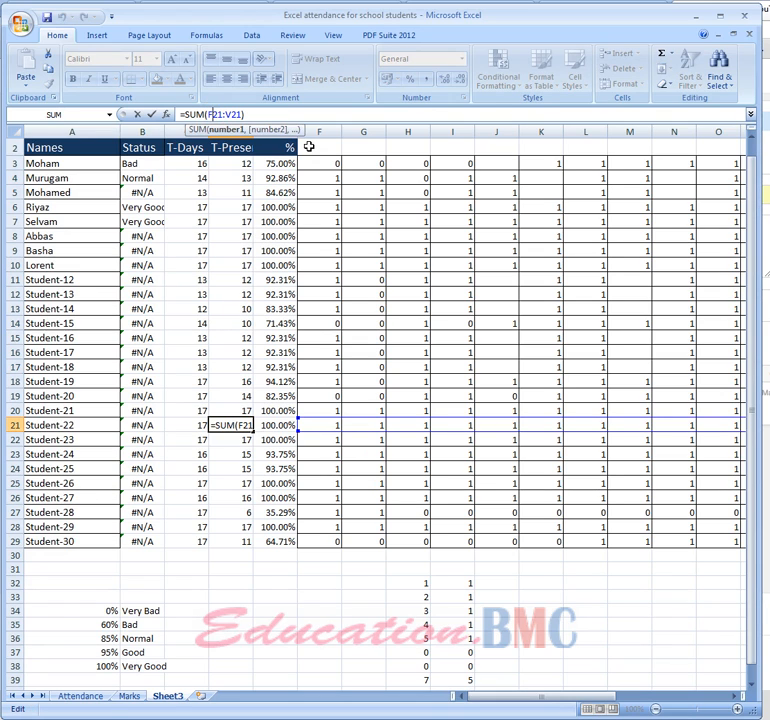
{"action": "key", "text": "Return"}
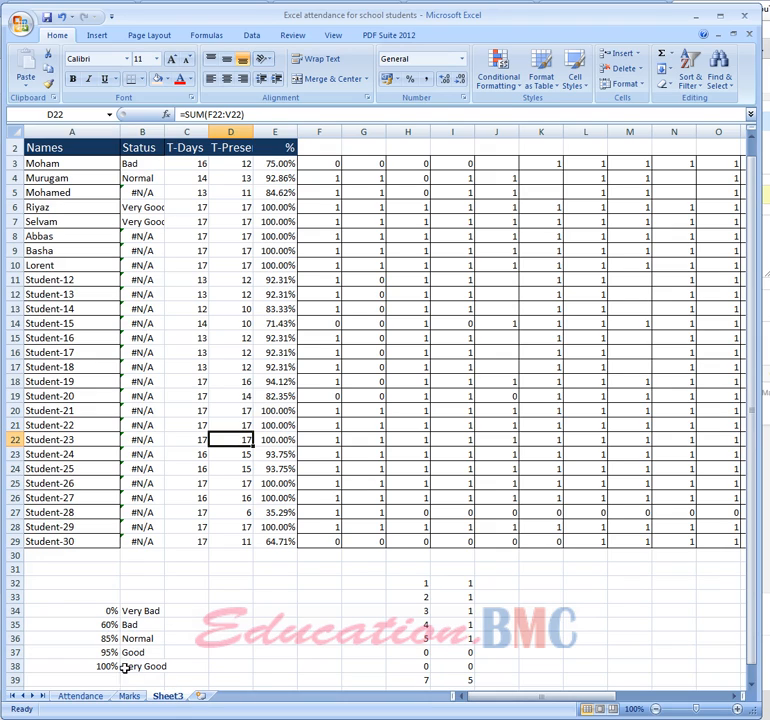
Make the table range in B3's VLOOKUP absolute so the formula reads =VLOOKUP(E3,$A$34:$B$38,2)
{"action": "left_click", "coordinate": [145, 165]}
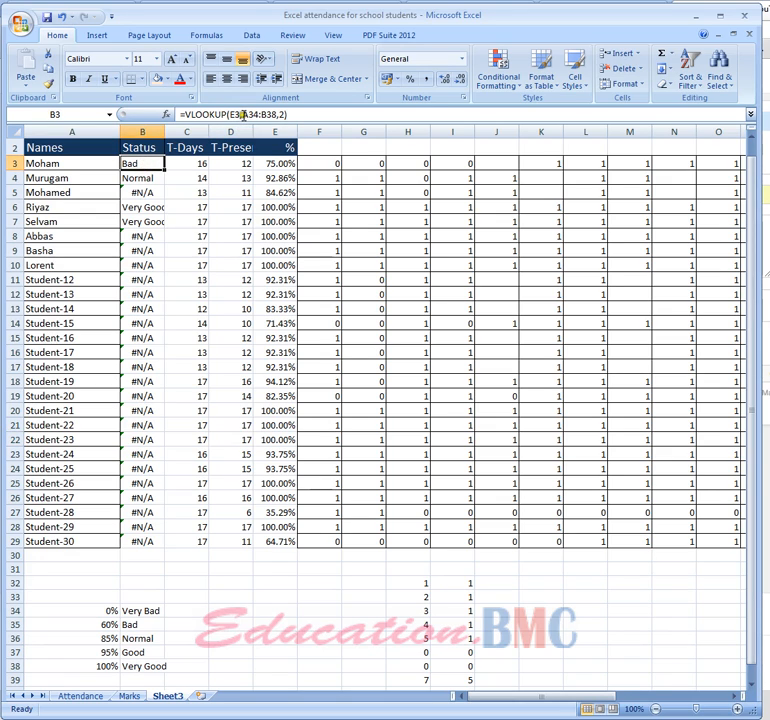
{"action": "left_click", "coordinate": [241, 121]}
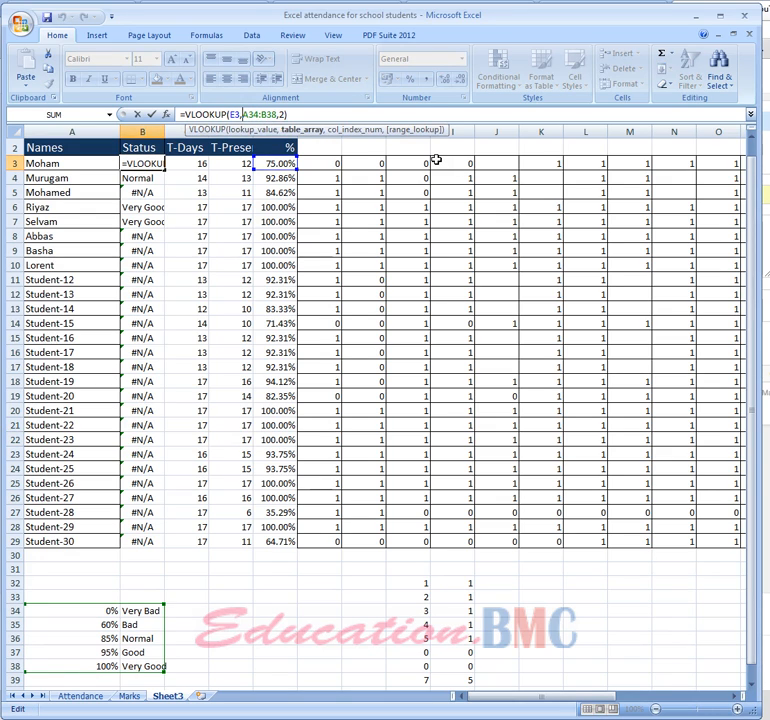
{"action": "type", "text": "$A"}
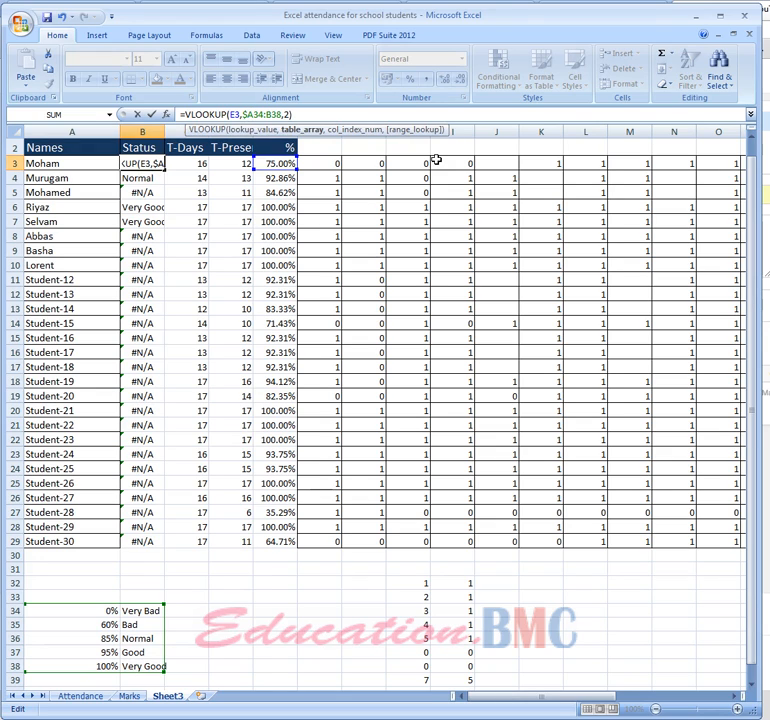
{"action": "type", "text": "$"}
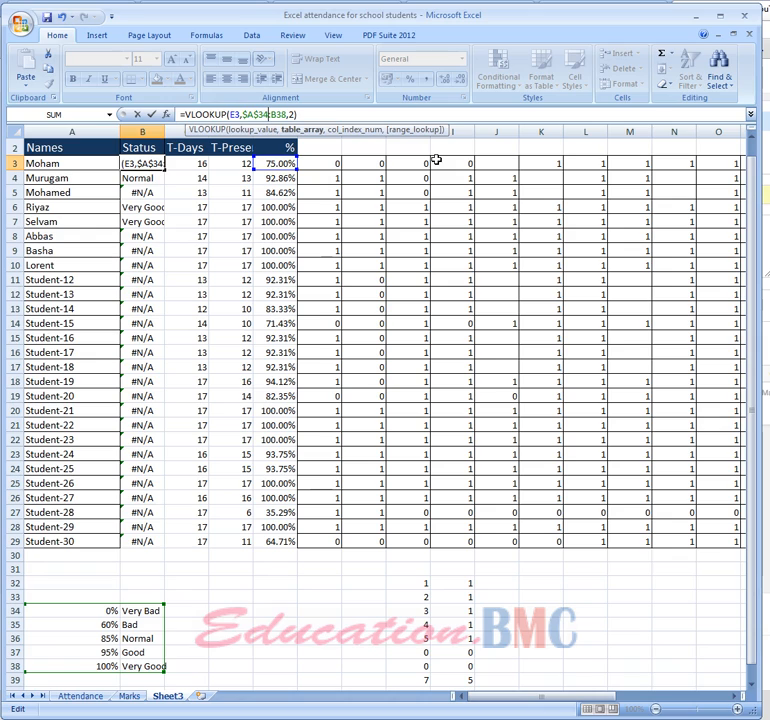
{"action": "key", "text": "Right"}
{"action": "type", "text": "$A"}
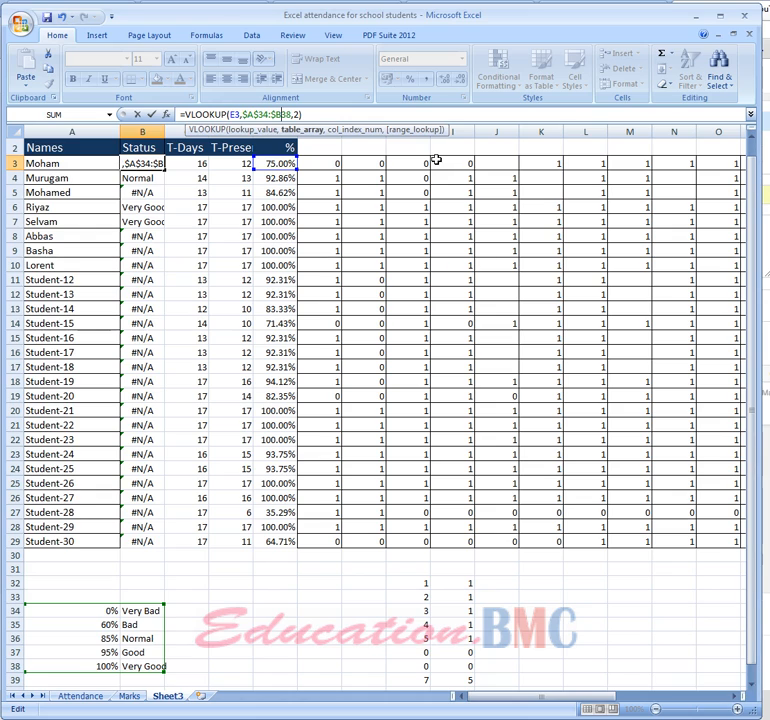
{"action": "type", "text": "$"}
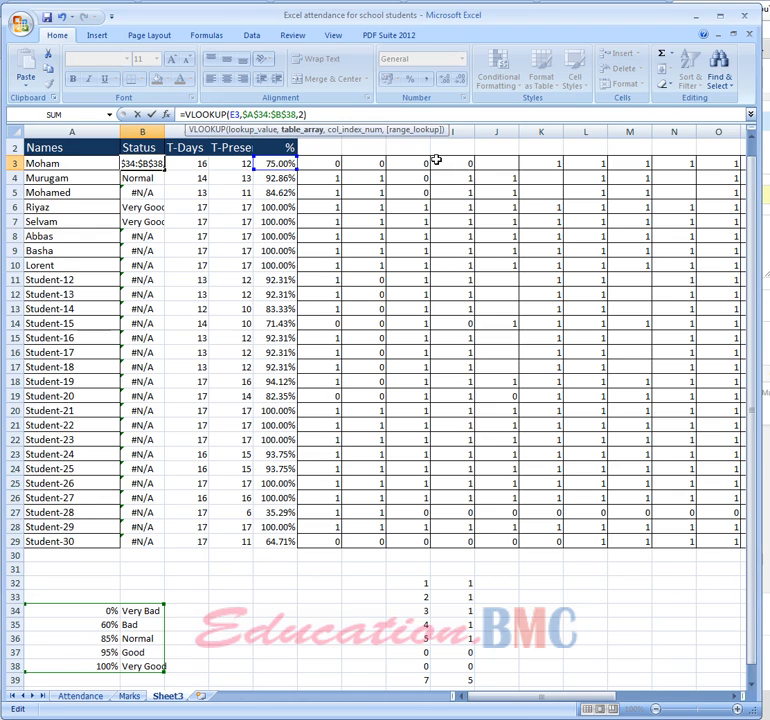
{"action": "key", "text": "Return"}
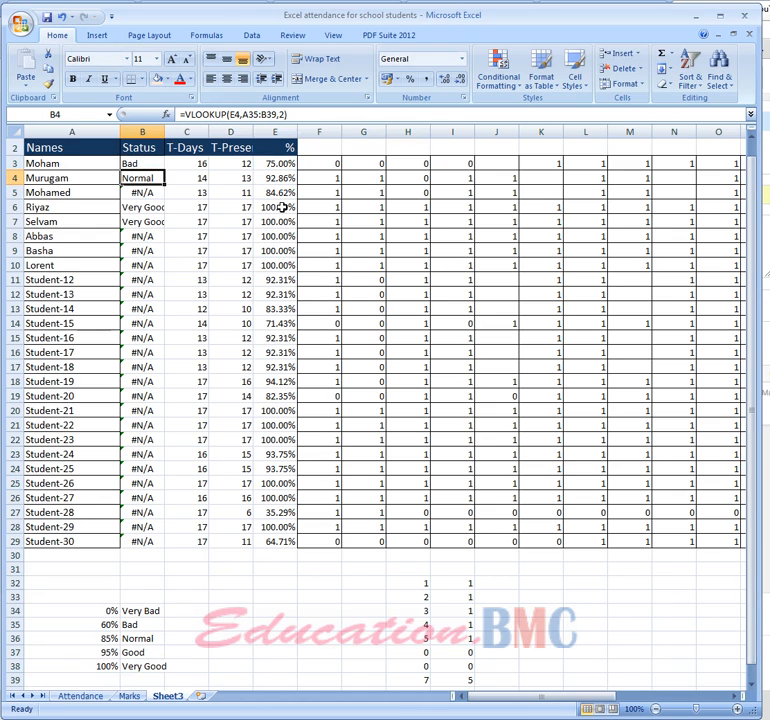
Fill the corrected B3 status formula down to B29 and fit the Status column's width to its contents
{"action": "left_click", "coordinate": [148, 162]}
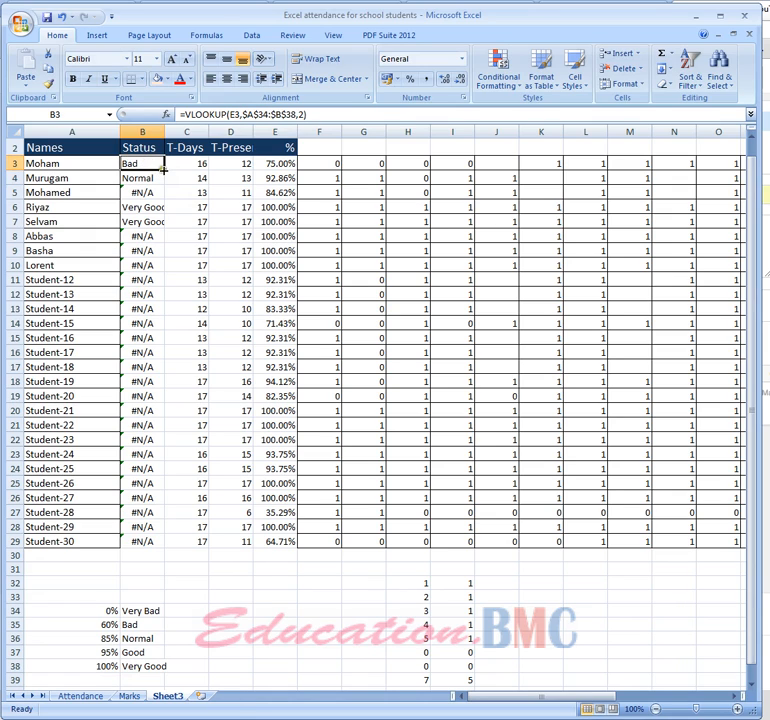
{"action": "left_click_drag", "start_coordinate": [163, 169], "coordinate": [148, 543]}
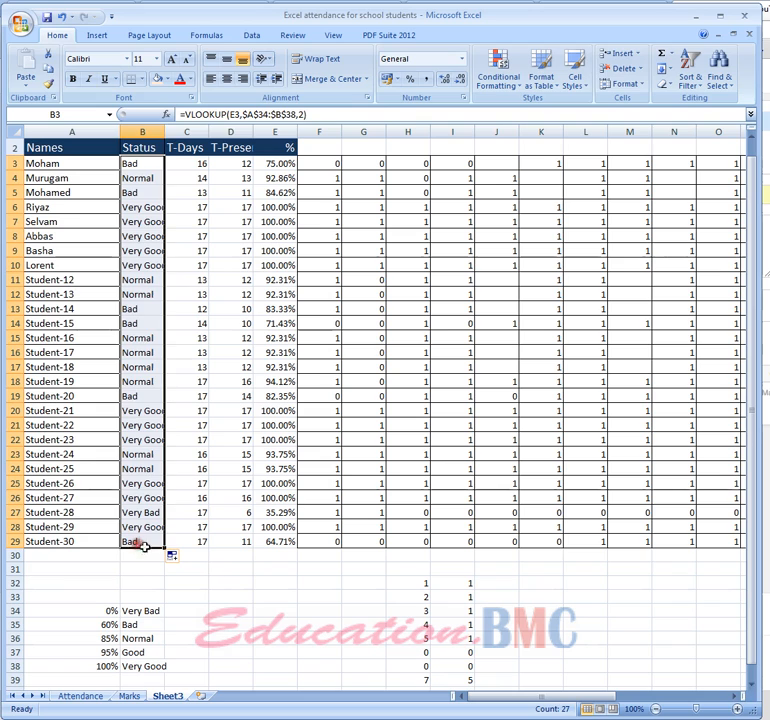
{"action": "left_click", "coordinate": [227, 586]}
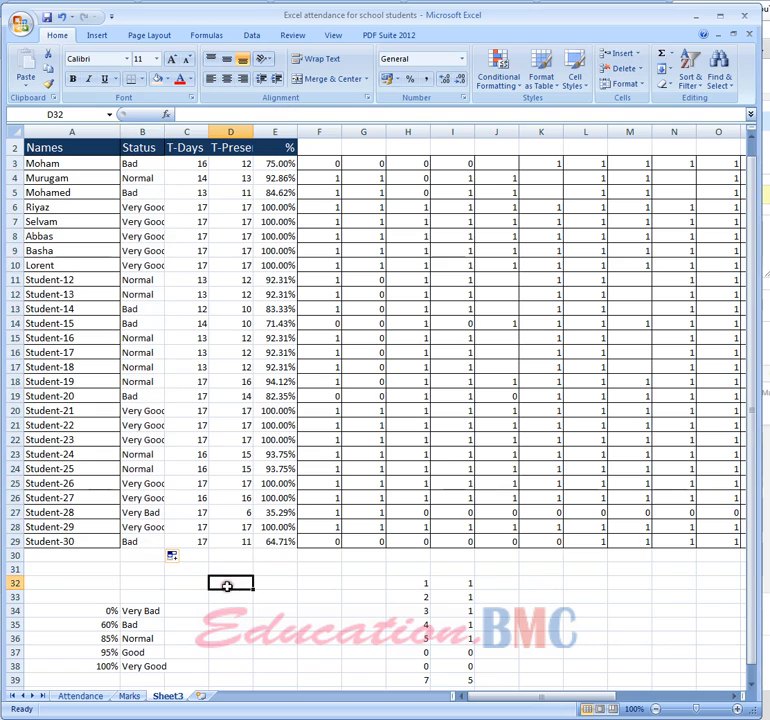
{"action": "double_click", "coordinate": [163, 133]}
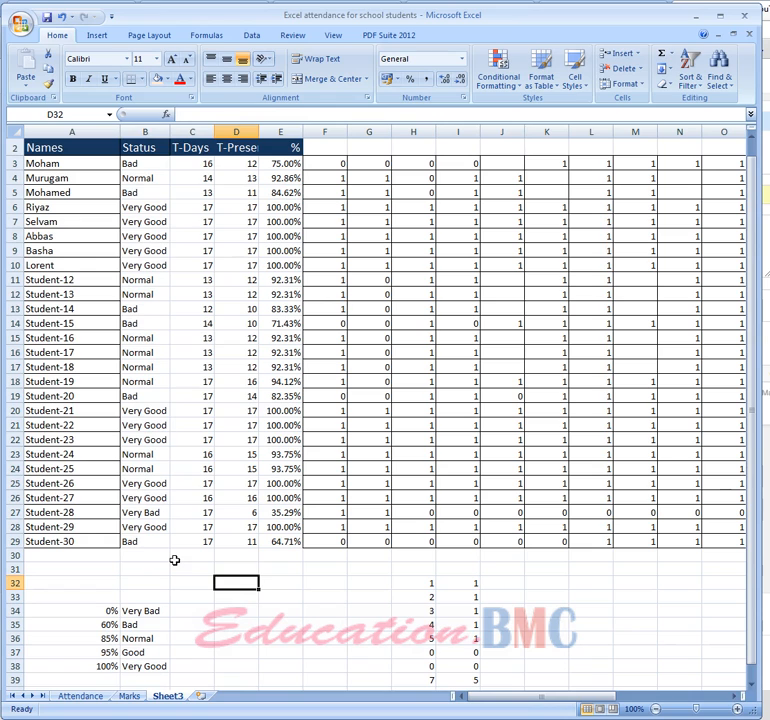
Examine the percentage thresholds and status labels in the lookup table at A34:B38
{"action": "scroll", "coordinate": [140, 650], "scroll_direction": "down", "scroll_amount": 2}
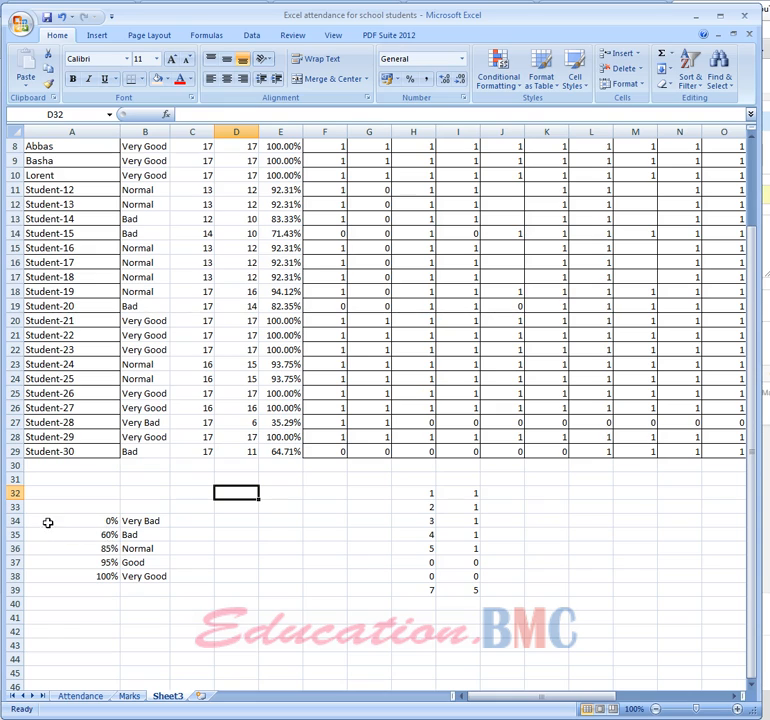
{"action": "left_click_drag", "start_coordinate": [108, 520], "coordinate": [148, 578]}
{"action": "left_click", "coordinate": [95, 631]}
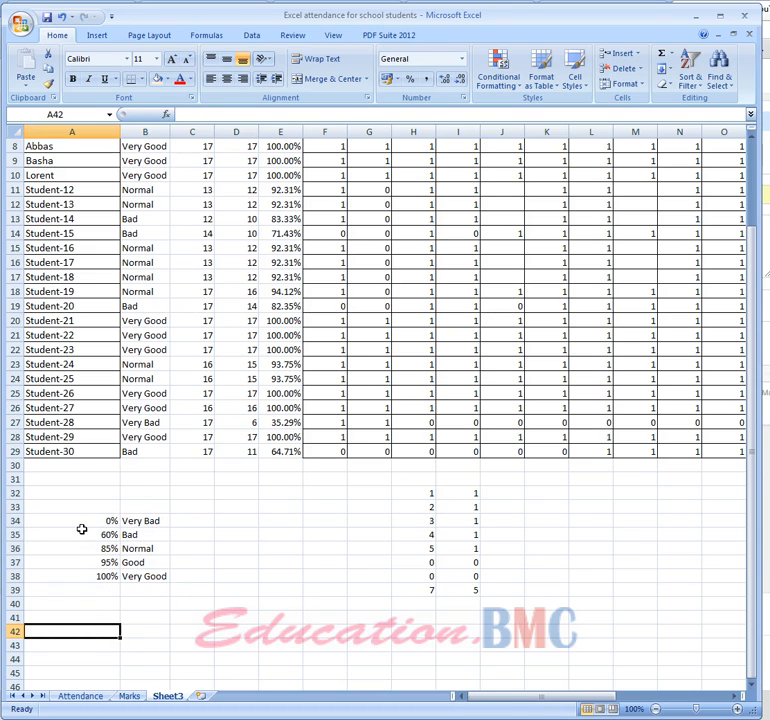
{"action": "left_click_drag", "start_coordinate": [84, 535], "coordinate": [151, 577]}
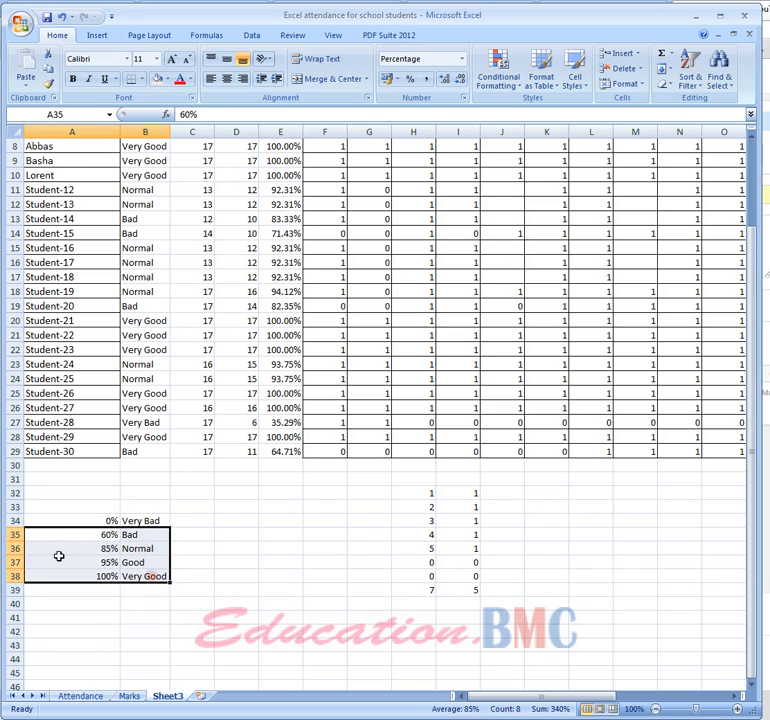
{"action": "left_click_drag", "start_coordinate": [60, 549], "coordinate": [160, 619]}
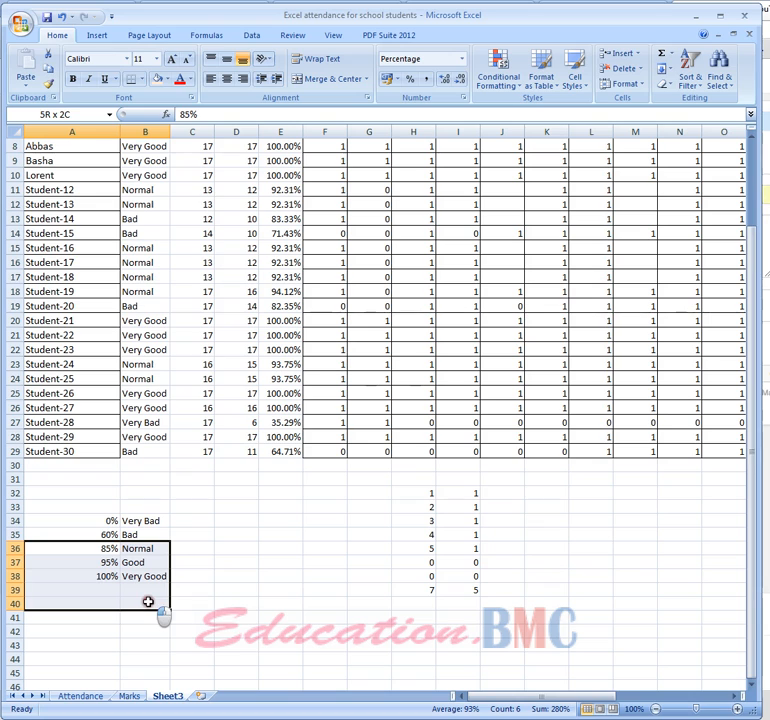
{"action": "left_click", "coordinate": [95, 658]}
{"action": "left_click_drag", "start_coordinate": [91, 591], "coordinate": [148, 660]}
{"action": "scroll", "coordinate": [95, 596], "scroll_direction": "down", "scroll_amount": 3}
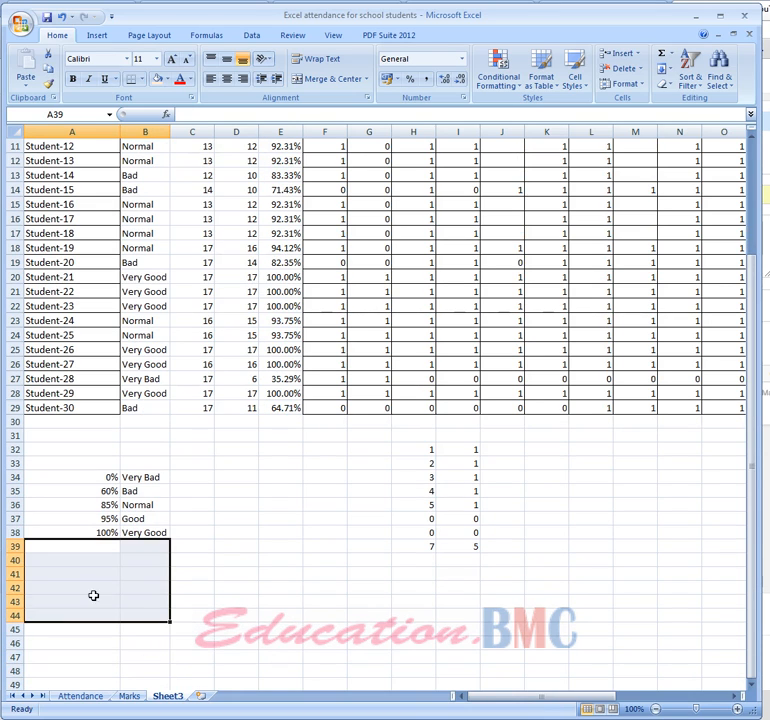
{"action": "left_click", "coordinate": [82, 568]}
{"action": "left_click_drag", "start_coordinate": [62, 540], "coordinate": [155, 620]}
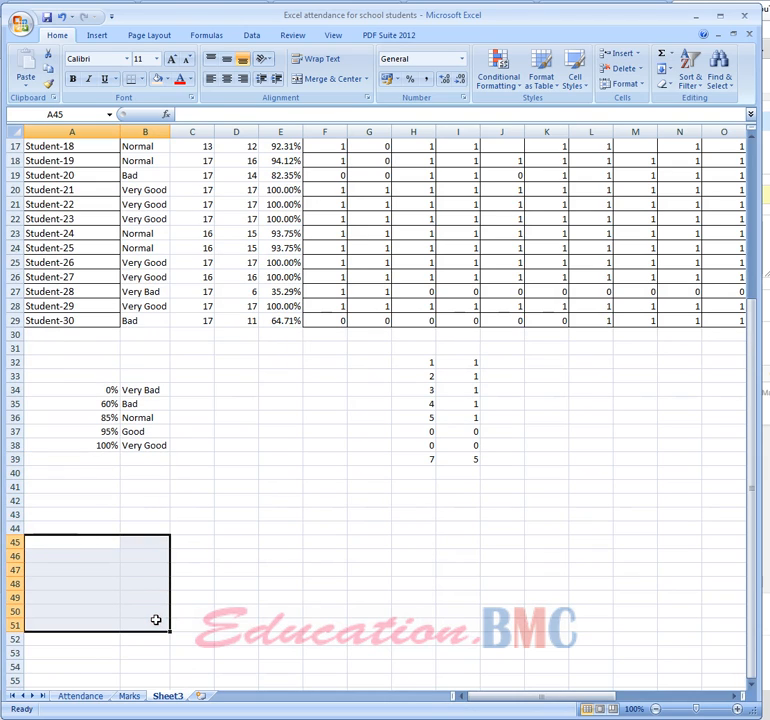
{"action": "scroll", "coordinate": [155, 620], "scroll_direction": "up", "scroll_amount": 5}
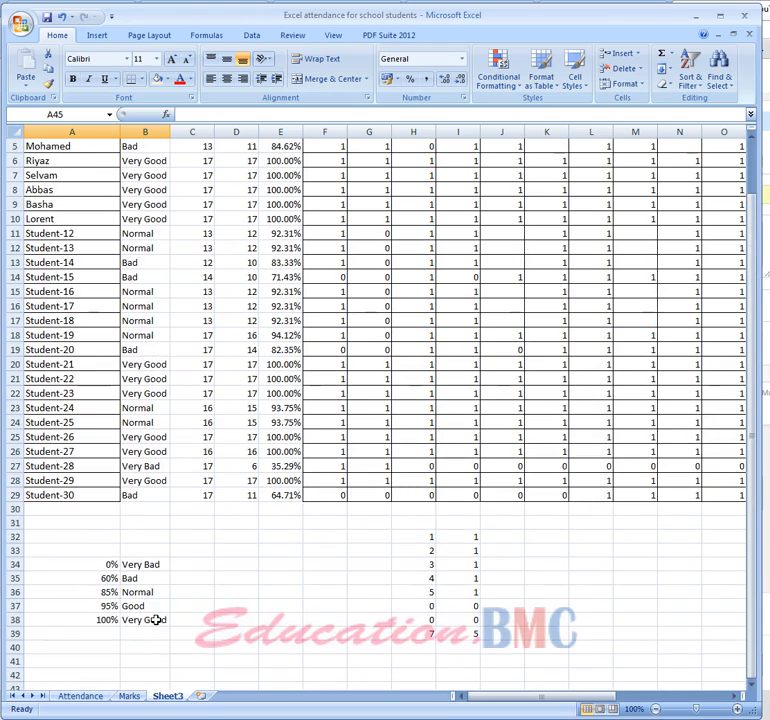
{"action": "left_click", "coordinate": [82, 697]}
{"action": "left_click", "coordinate": [170, 696]}
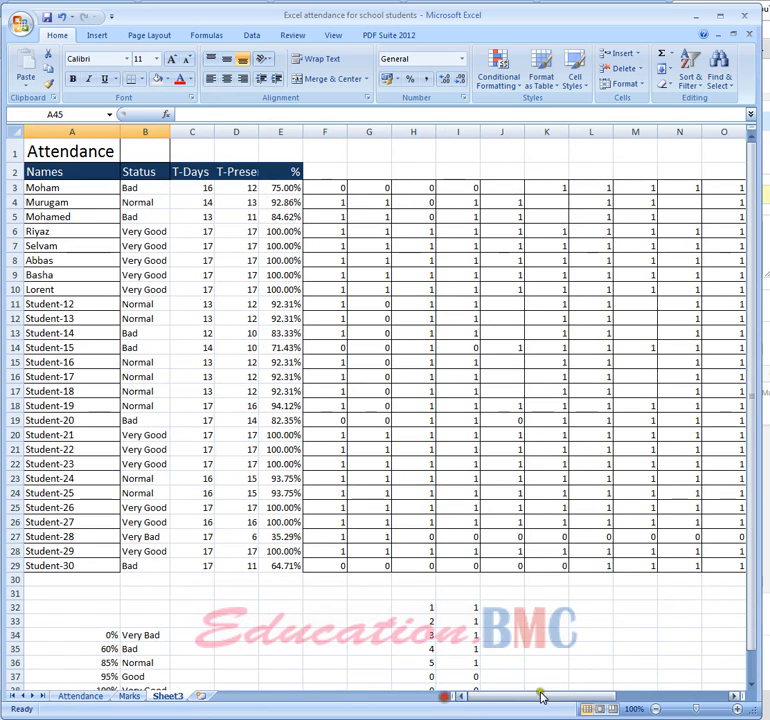
{"action": "left_click_drag", "start_coordinate": [600, 697], "coordinate": [530, 690]}
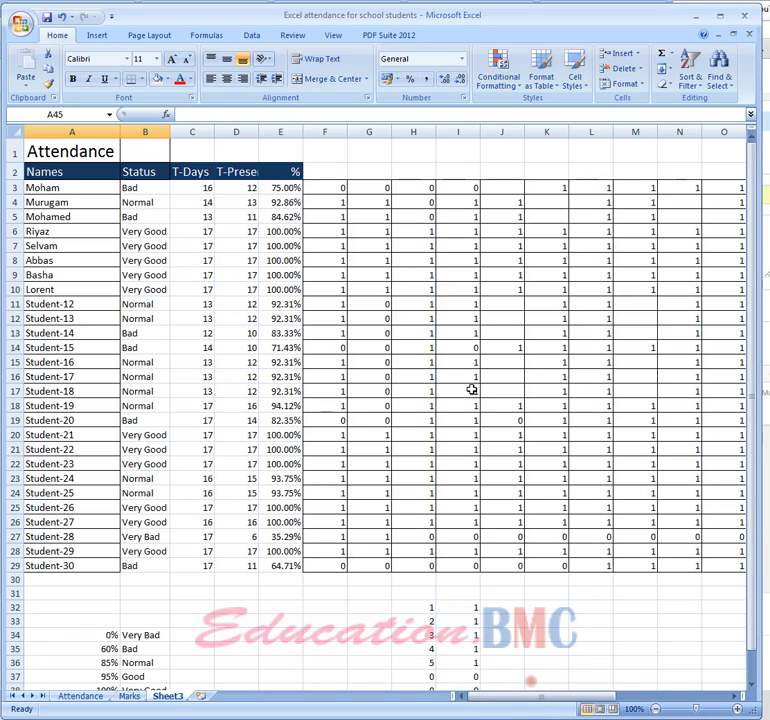
Clear the contents of all daily attendance marks in F3:V29 on Sheet3
{"action": "left_click_drag", "start_coordinate": [331, 190], "coordinate": [314, 190]}
{"action": "left_click", "coordinate": [617, 533]}
{"action": "right_click", "coordinate": [314, 190]}
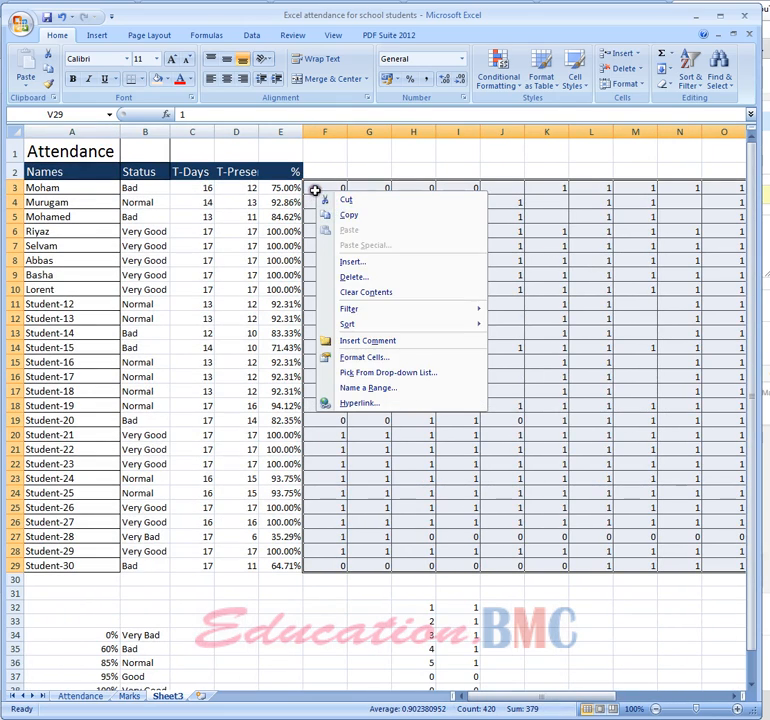
{"action": "left_click", "coordinate": [360, 291]}
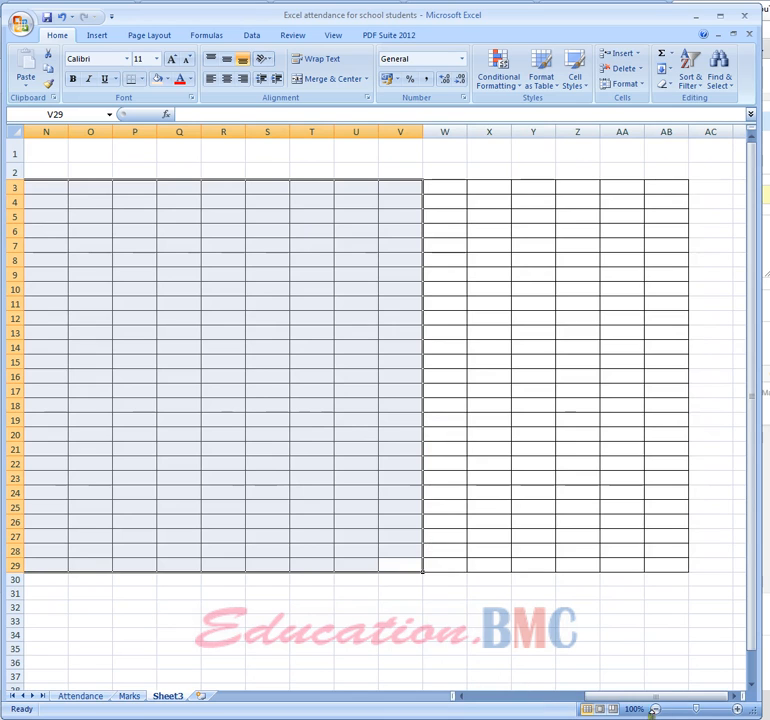
{"action": "left_click_drag", "start_coordinate": [665, 698], "coordinate": [407, 668]}
{"action": "left_click", "coordinate": [366, 632]}
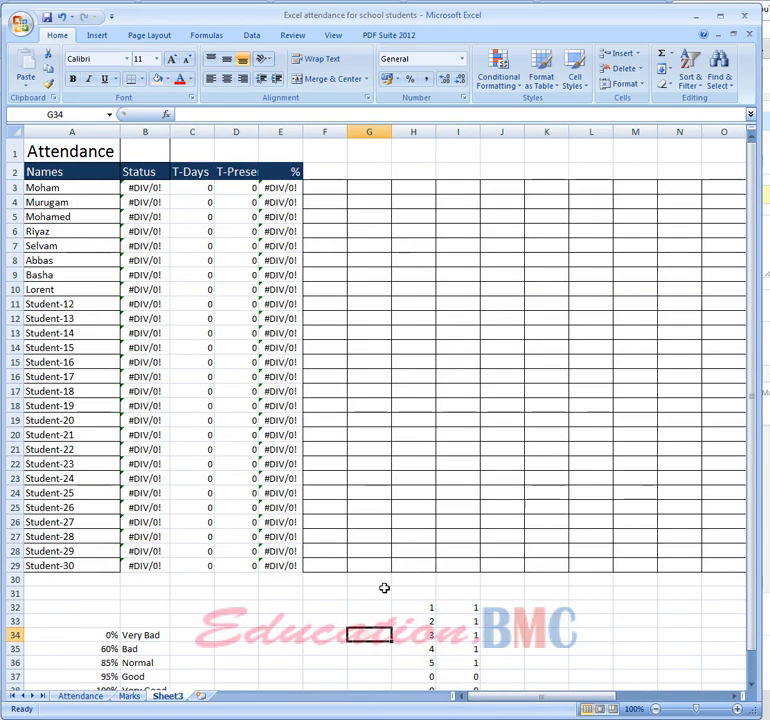
Mark the first four students present on the first day by entering 1 in F3:F6
{"action": "left_click", "coordinate": [328, 186]}
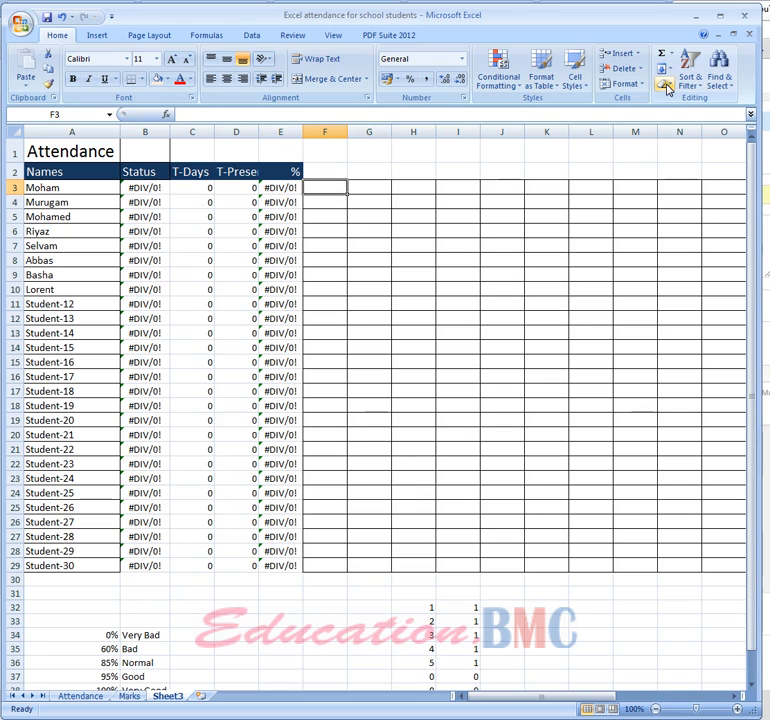
{"action": "type", "text": "1"}
{"action": "key", "text": "Tab"}
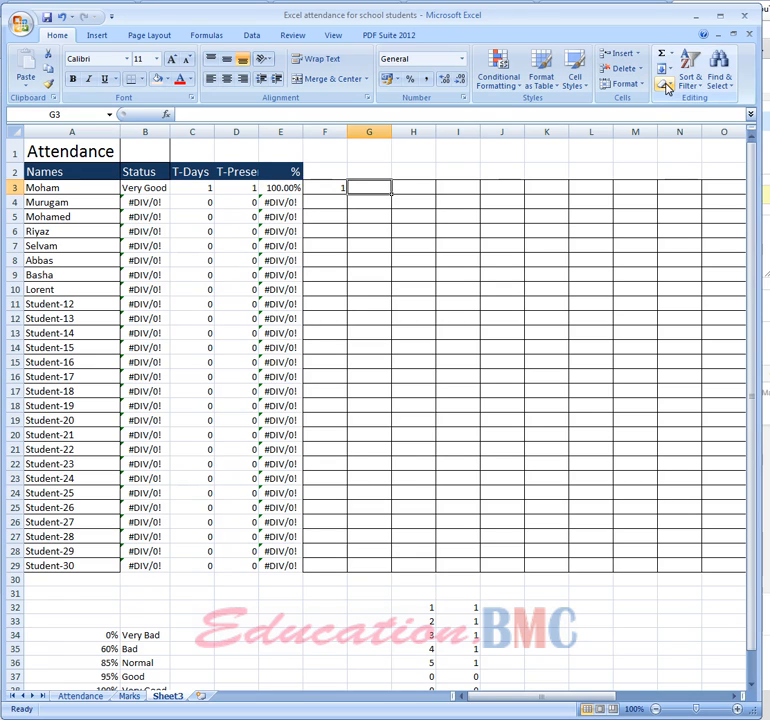
{"action": "key", "text": "Return"}
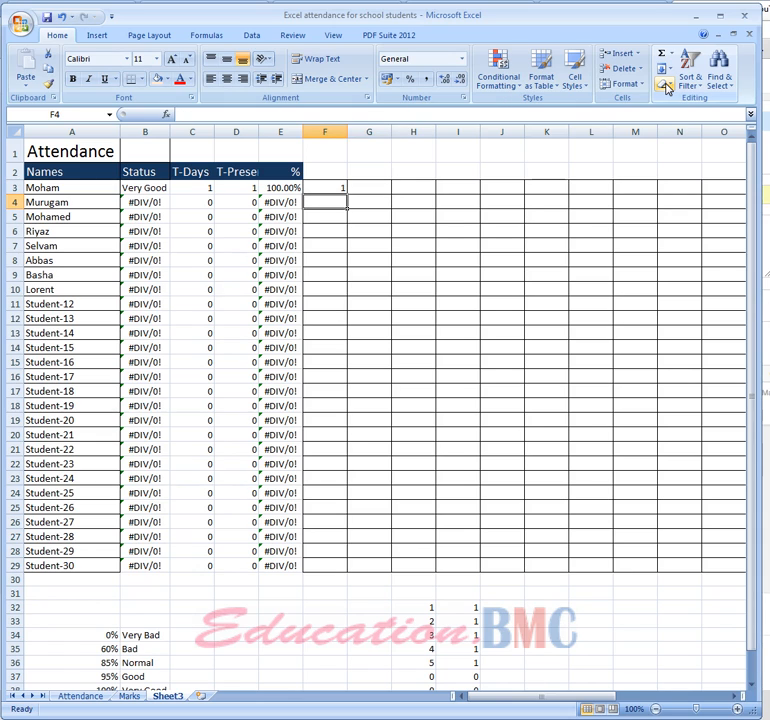
{"action": "type", "text": "1"}
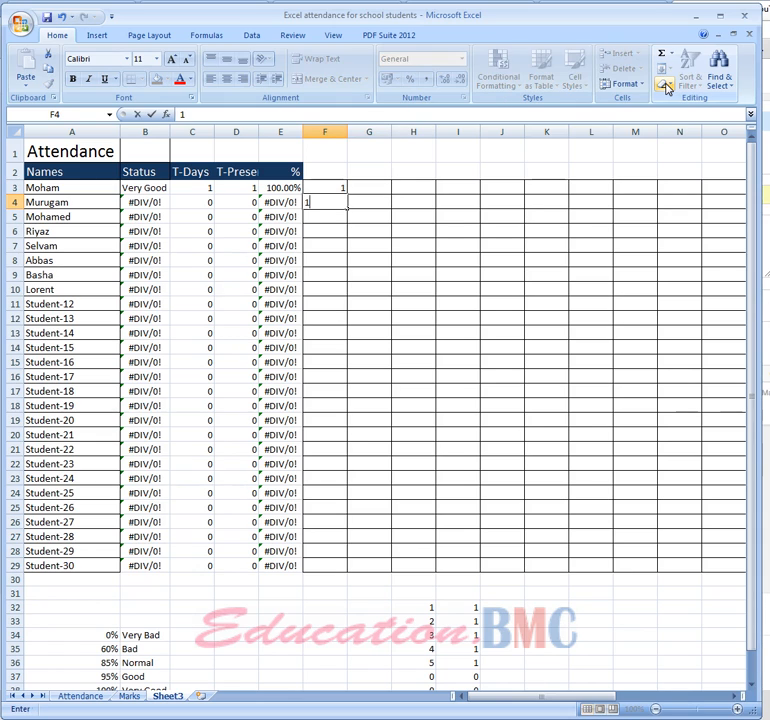
{"action": "key", "text": "Return"}
{"action": "type", "text": "1"}
{"action": "key", "text": "Return"}
{"action": "type", "text": "1"}
{"action": "key", "text": "Return"}
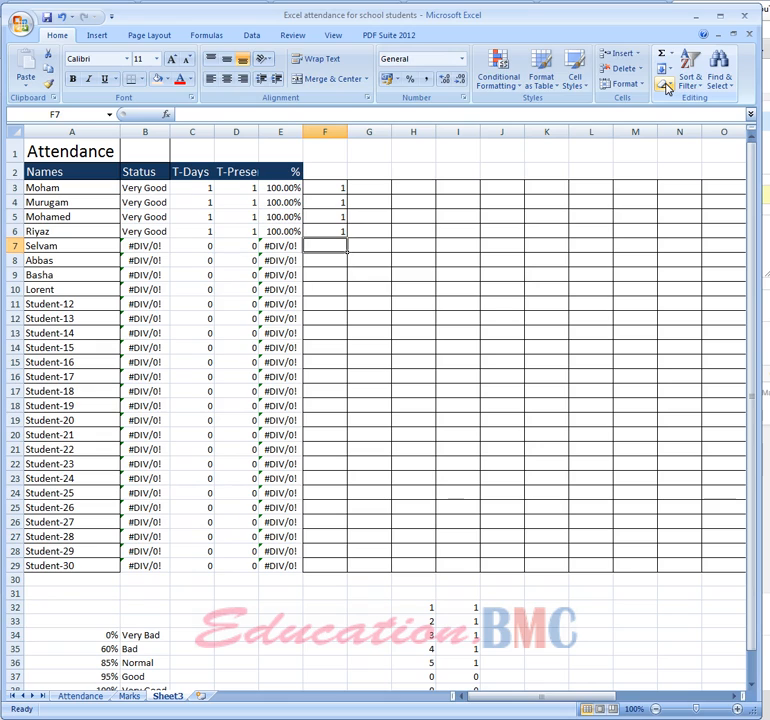
Mark the next three students absent on the first day by entering 0 in F7:F9
{"action": "type", "text": "0"}
{"action": "key", "text": "Return"}
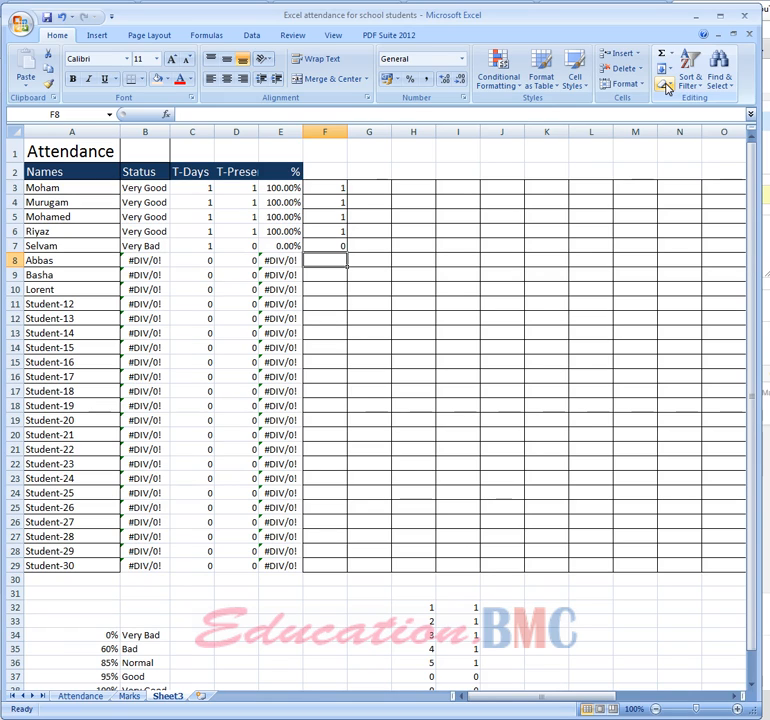
{"action": "type", "text": "0"}
{"action": "key", "text": "Return"}
{"action": "type", "text": "0"}
{"action": "key", "text": "Return"}
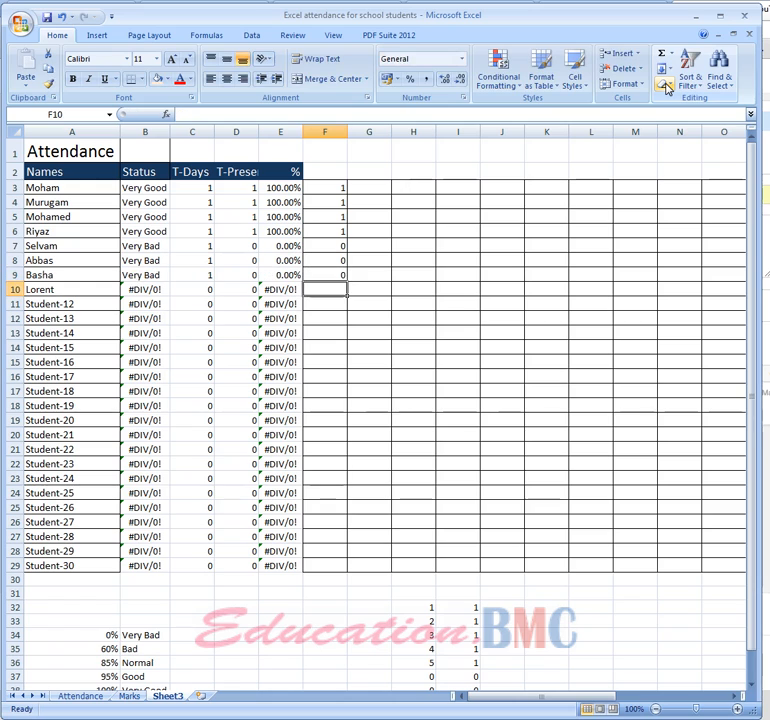
Enter 1 in G3:G6 to mark the first four students present on the second day
{"action": "key", "text": "Up"}
{"action": "key", "text": "Right"}
{"action": "key", "text": "Up"}
{"action": "key", "text": "Up"}
{"action": "key", "text": "Up"}
{"action": "key", "text": "Up"}
{"action": "key", "text": "Up"}
{"action": "key", "text": "Up"}
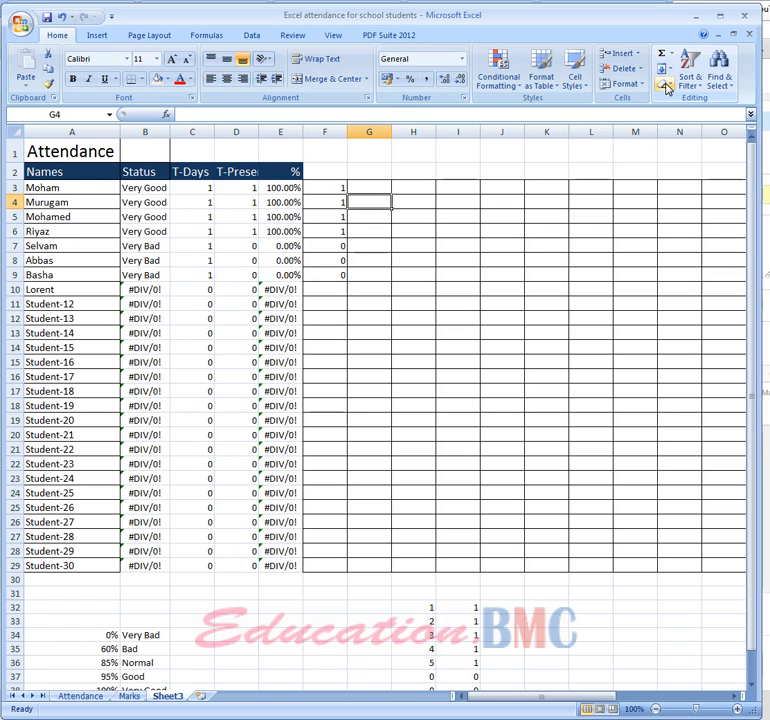
{"action": "type", "text": "1"}
{"action": "key", "text": "Return"}
{"action": "type", "text": "1"}
{"action": "key", "text": "Return"}
{"action": "type", "text": "1"}
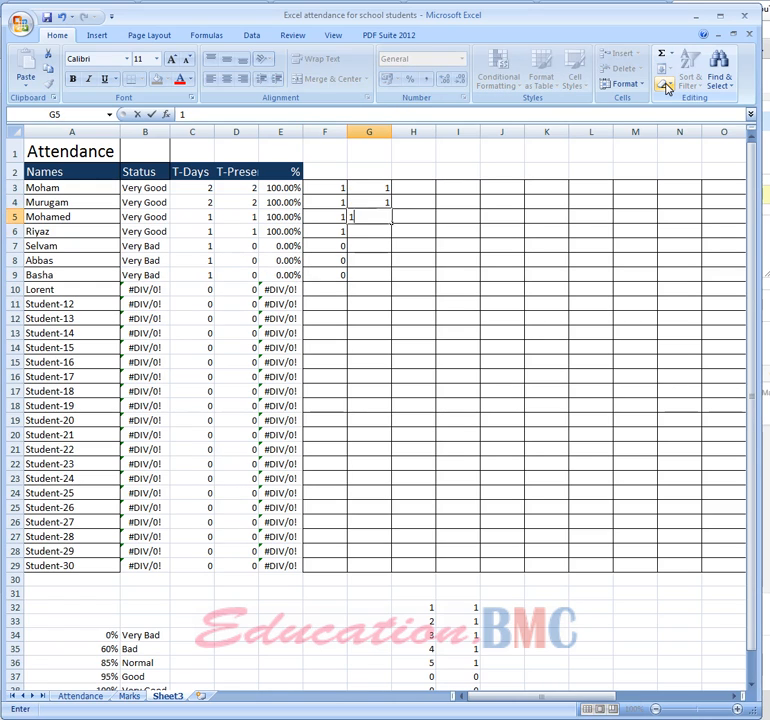
{"action": "key", "text": "Return"}
{"action": "type", "text": "1"}
{"action": "key", "text": "Return"}
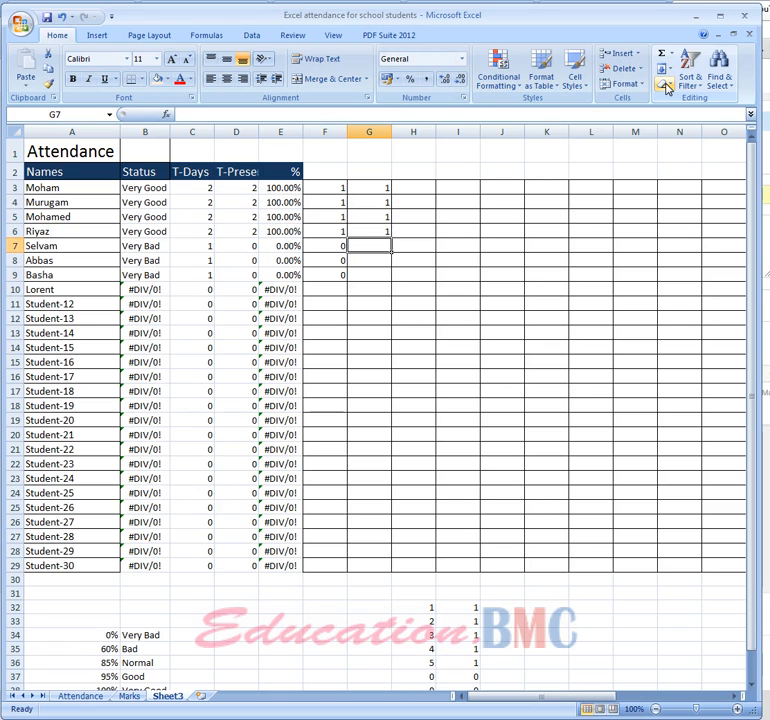
Enter second-day attendance for the next three students: 1 in G7 and G8, and 0 in G9
{"action": "type", "text": "1"}
{"action": "key", "text": "Return"}
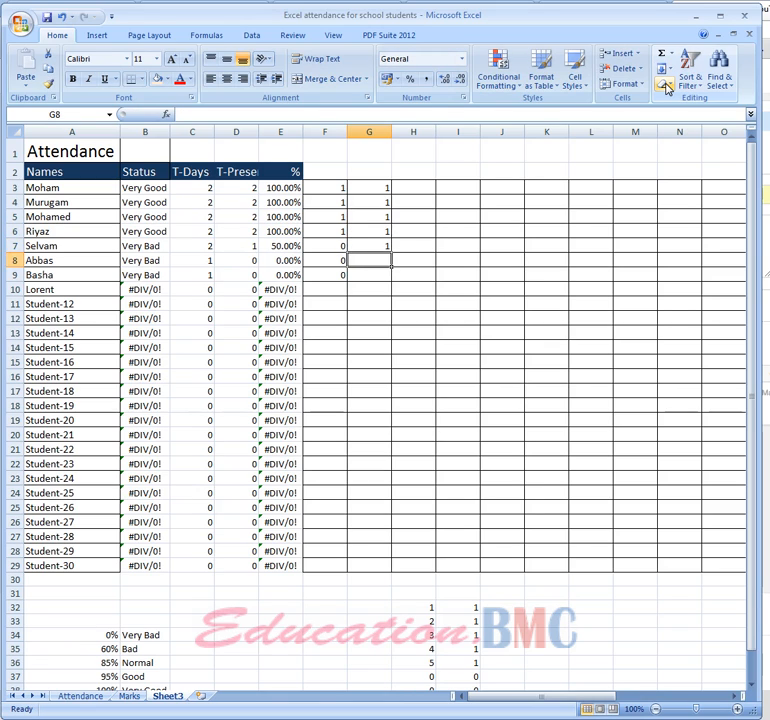
{"action": "type", "text": "1"}
{"action": "key", "text": "Return"}
{"action": "type", "text": "0"}
{"action": "key", "text": "Return"}
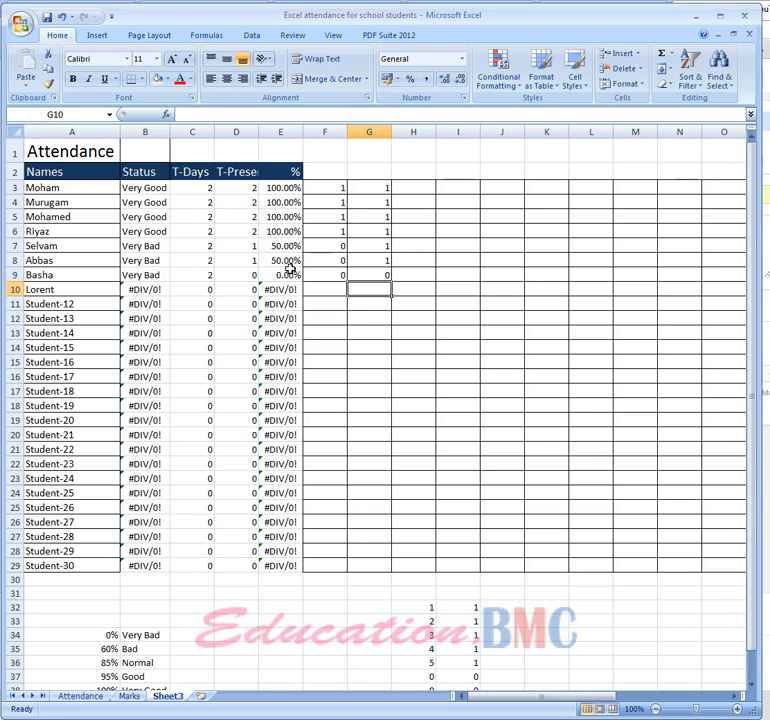
Check the status lookup table, and enter 1 in H8 as a third-day presence for the student in row 8
{"action": "scroll", "coordinate": [186, 642], "scroll_direction": "down", "scroll_amount": 2}
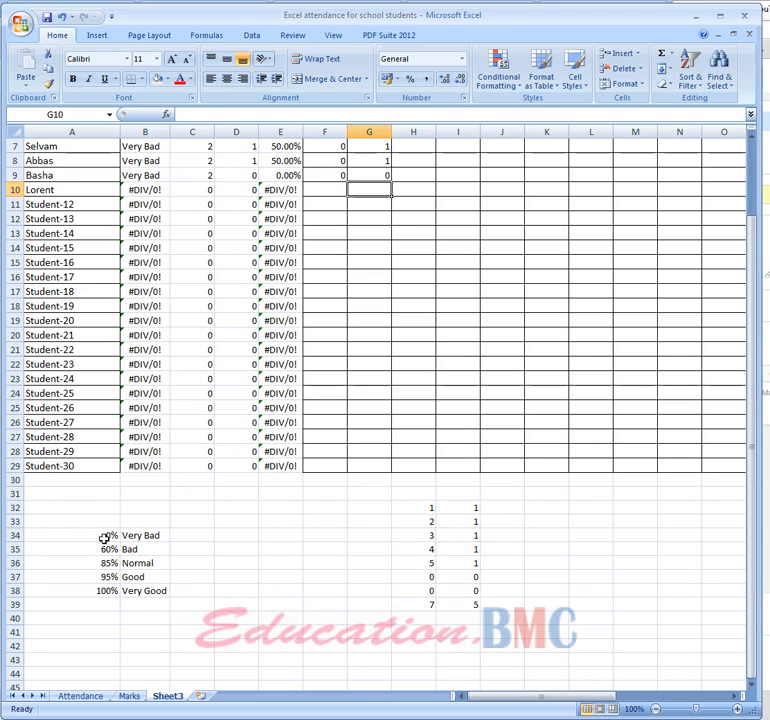
{"action": "scroll", "coordinate": [201, 576], "scroll_direction": "up", "scroll_amount": 2}
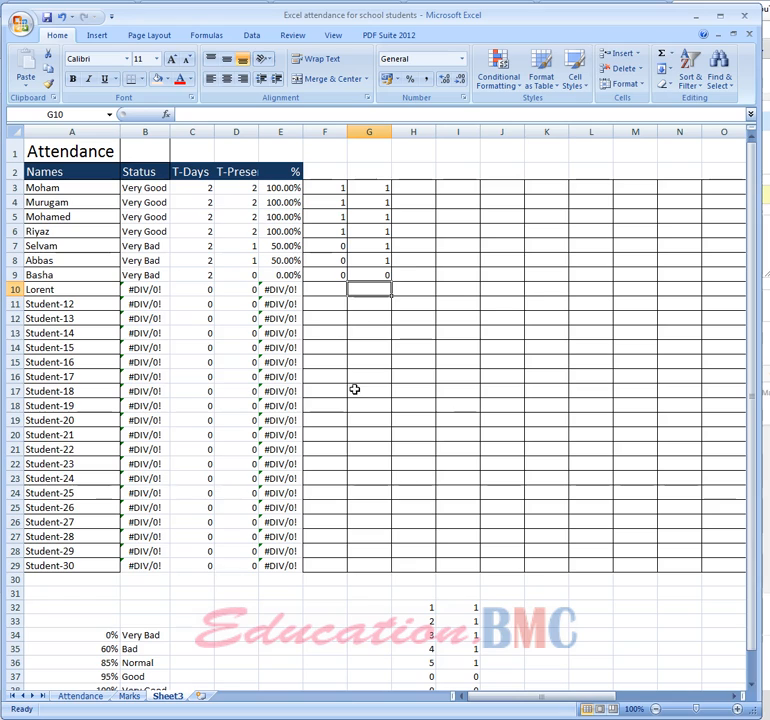
{"action": "left_click", "coordinate": [409, 263]}
{"action": "type", "text": "1"}
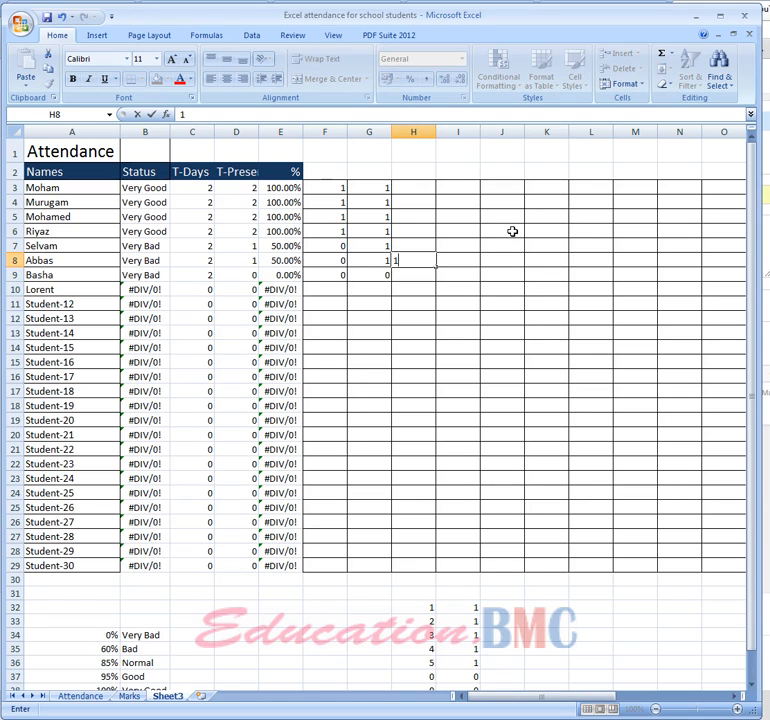
{"action": "key", "text": "Return"}
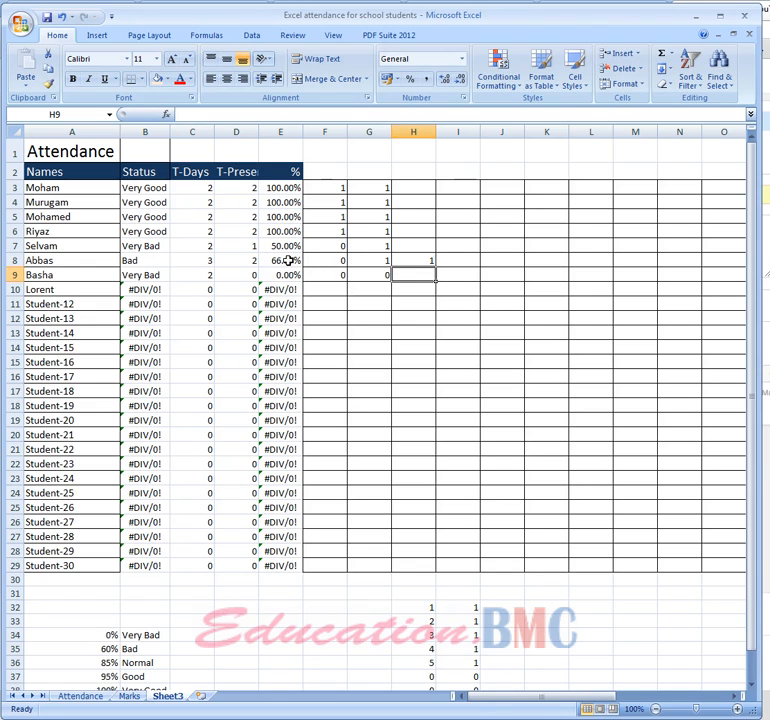
Compare the 60% threshold in A35 with the VLOOKUP status formula in B8
{"action": "left_click", "coordinate": [99, 650]}
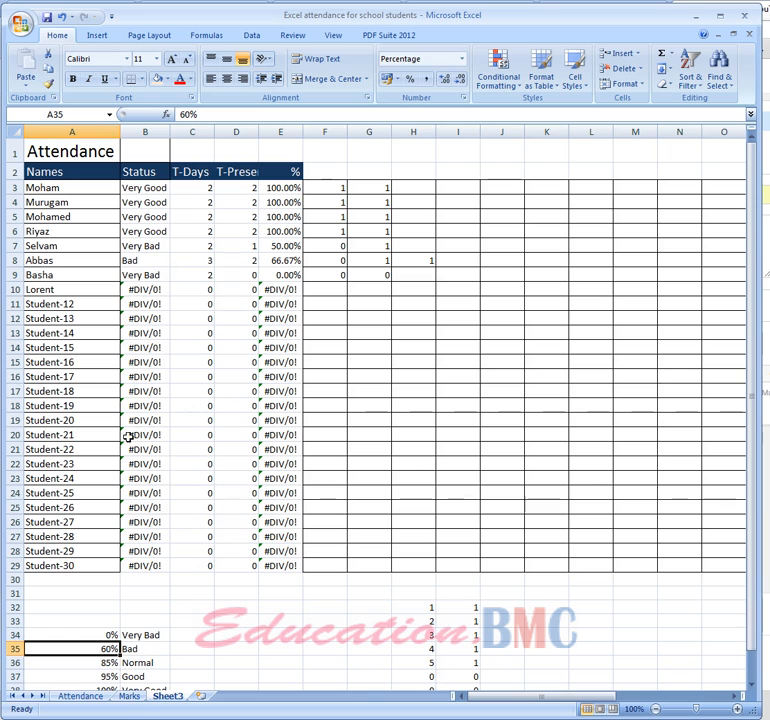
{"action": "left_click", "coordinate": [152, 260]}
{"action": "scroll", "coordinate": [229, 572], "scroll_direction": "down", "scroll_amount": 1}
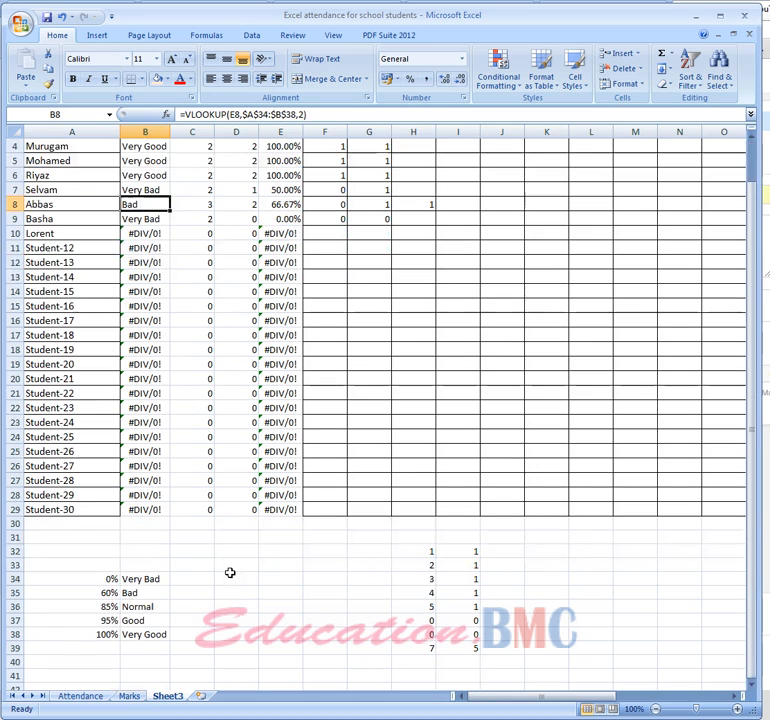
{"action": "scroll", "coordinate": [235, 578], "scroll_direction": "up", "scroll_amount": 1}
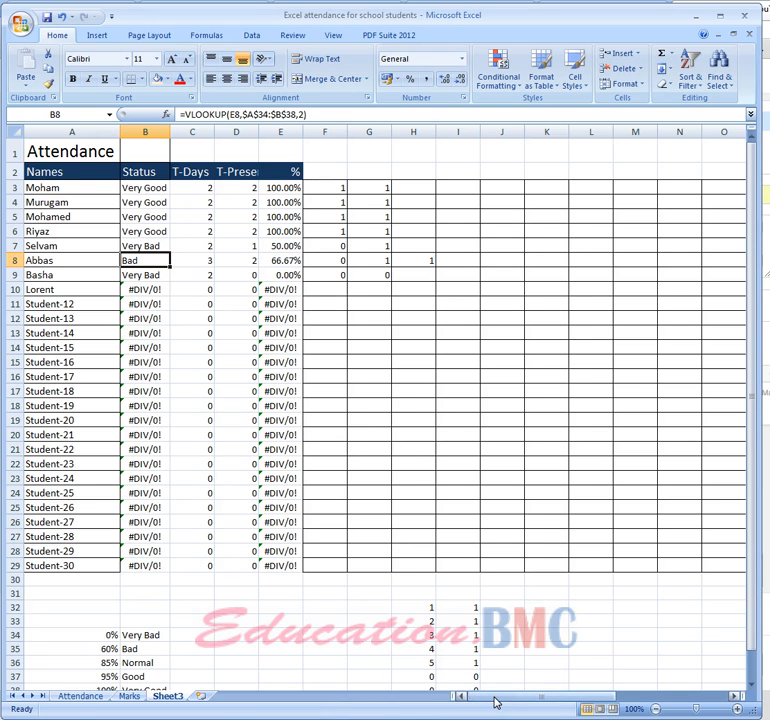
Add a new blank worksheet after Sheet3
{"action": "left_click_drag", "start_coordinate": [497, 703], "coordinate": [254, 632]}
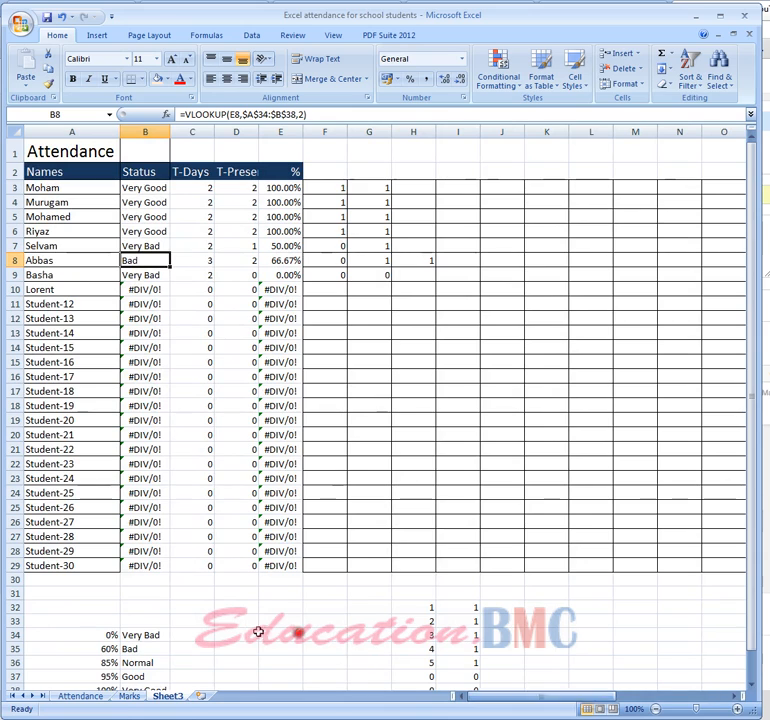
{"action": "left_click", "coordinate": [196, 697]}
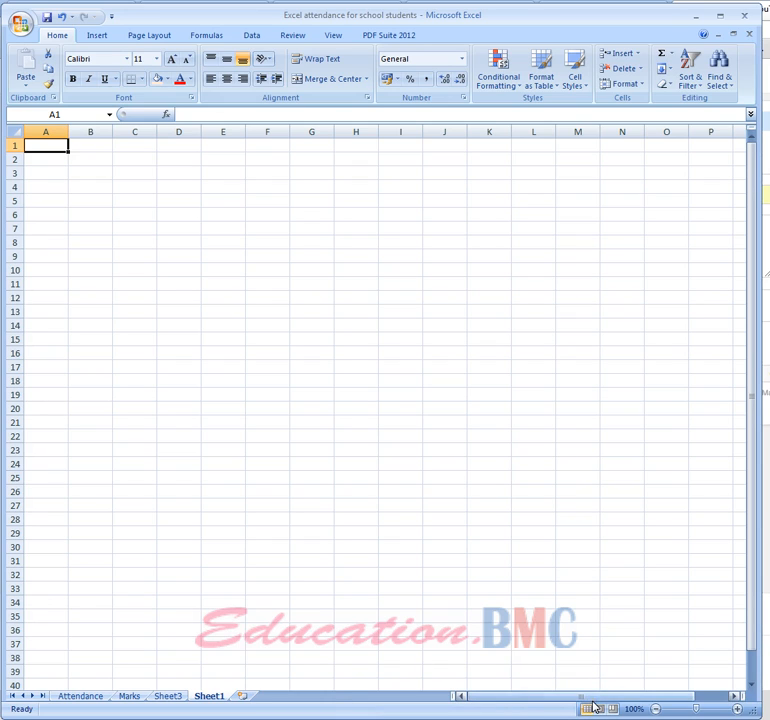
Review the finished Attendance sheet across all its date columns, and open the Marks sheet
{"action": "left_click", "coordinate": [86, 698]}
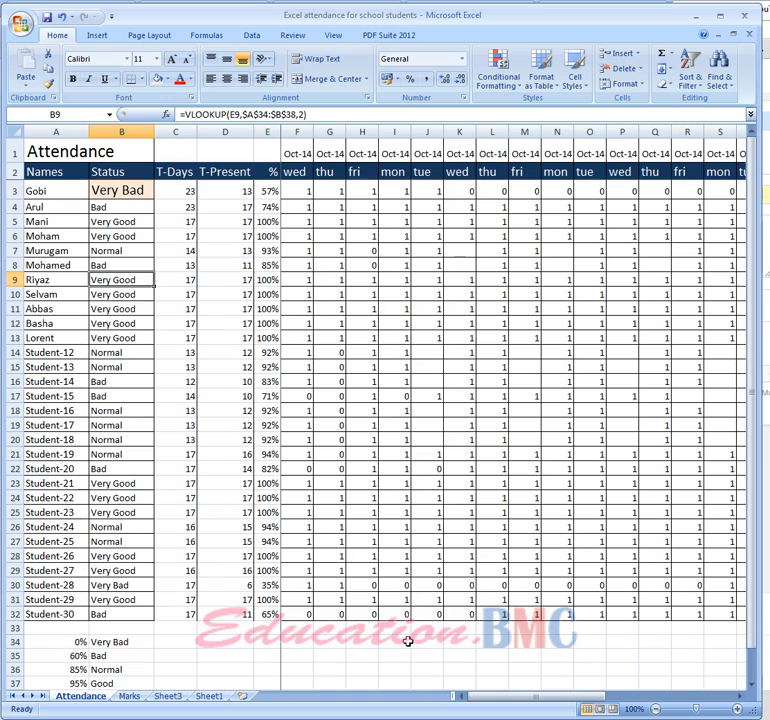
{"action": "left_click_drag", "start_coordinate": [482, 698], "coordinate": [639, 697]}
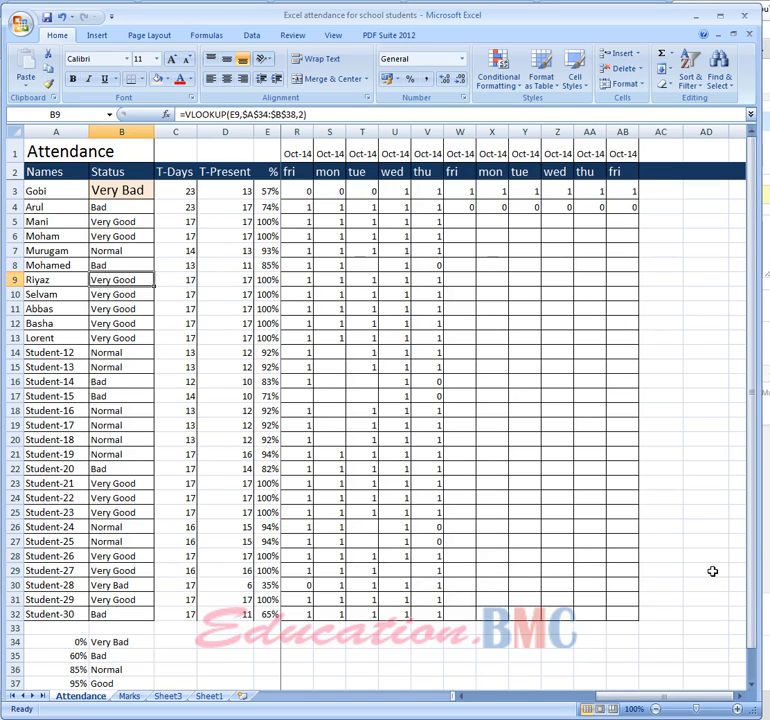
{"action": "left_click_drag", "start_coordinate": [652, 703], "coordinate": [503, 694]}
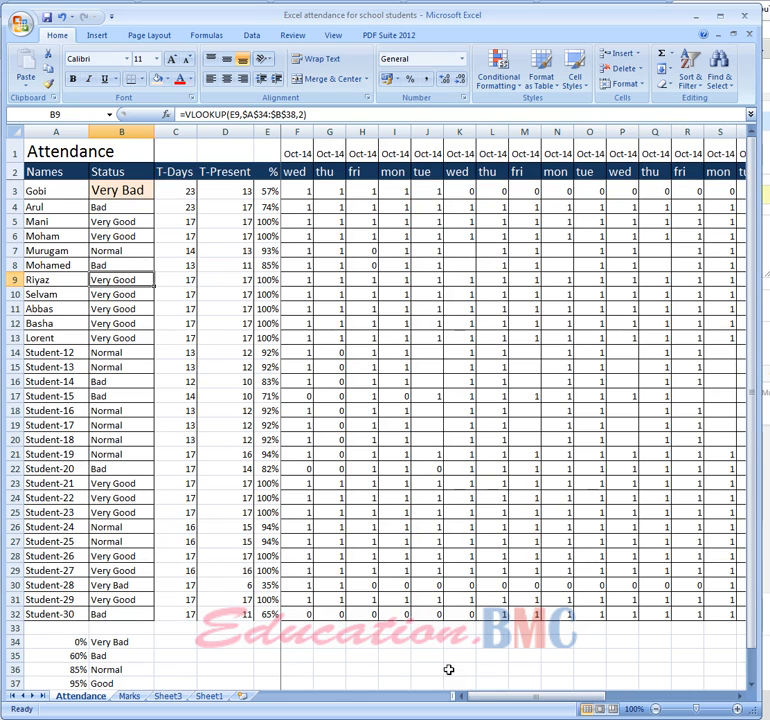
{"action": "left_click", "coordinate": [129, 695]}
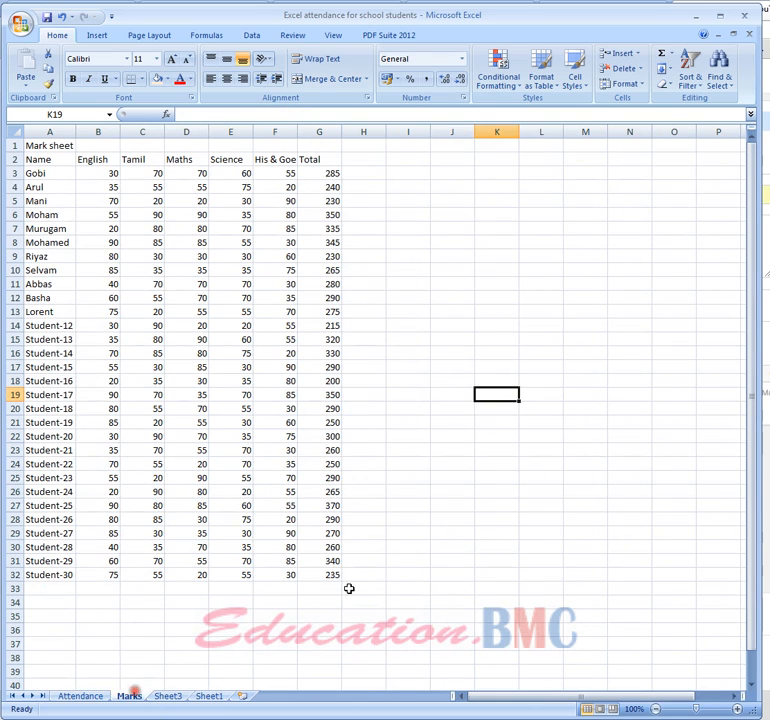